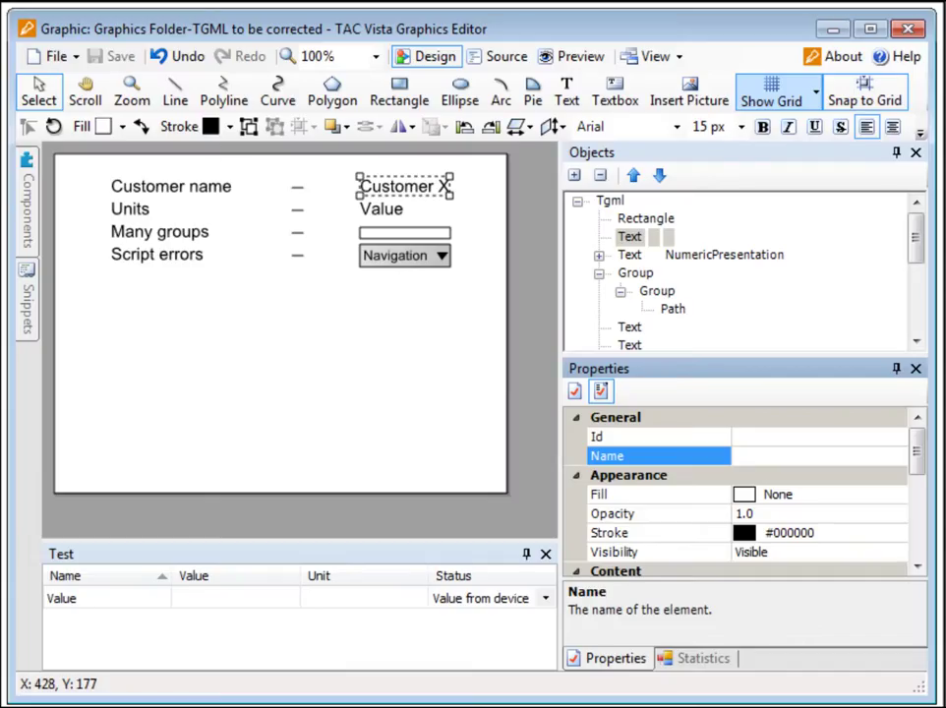
{"action": "left_click", "coordinate": [411, 190]}
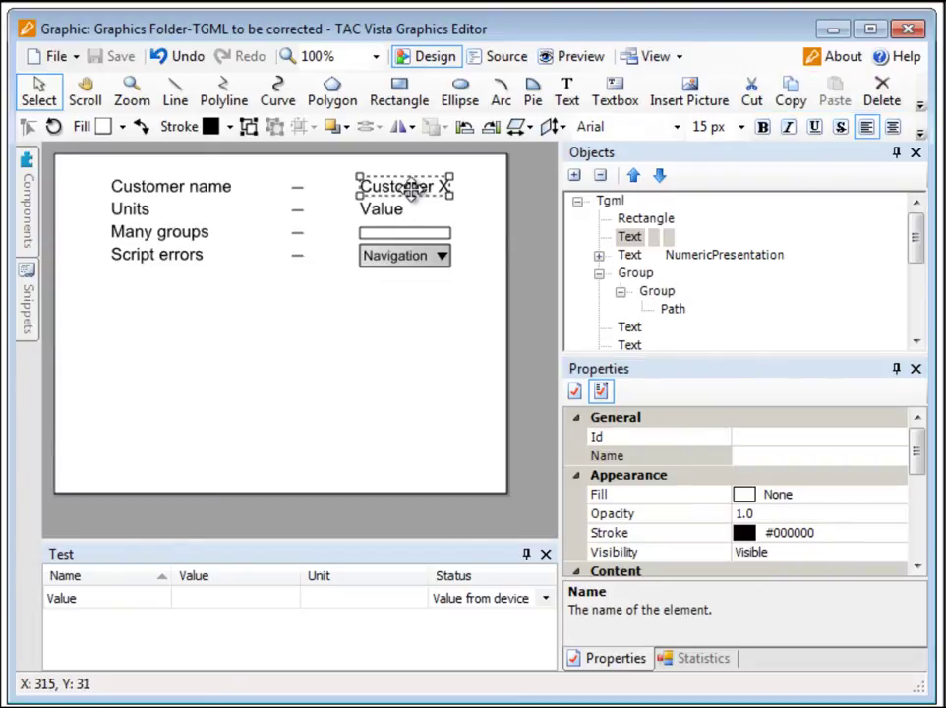
{"action": "left_click", "coordinate": [630, 238]}
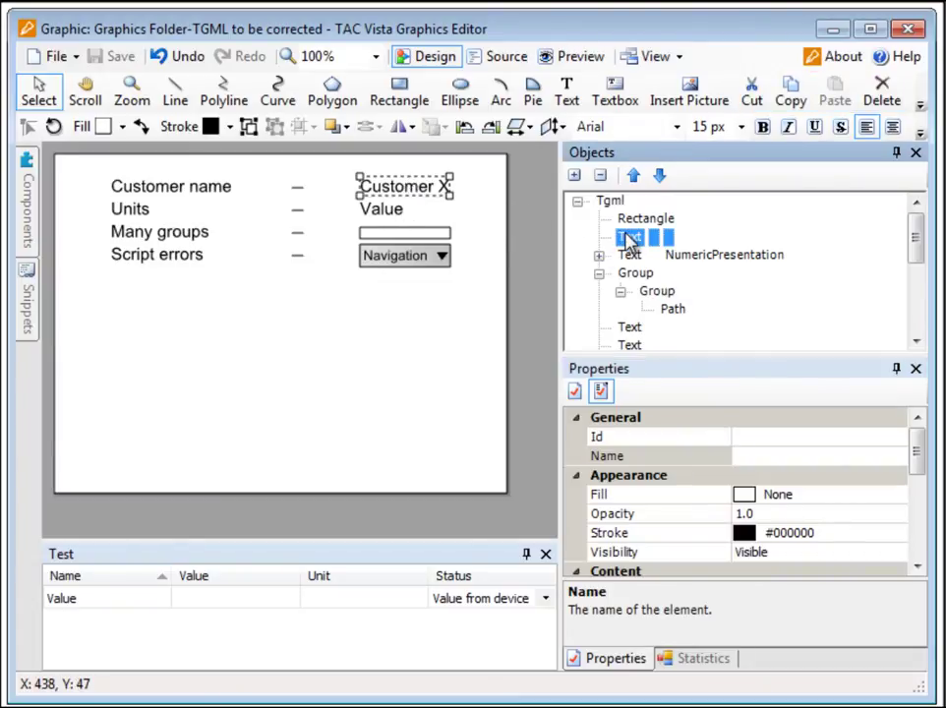
{"action": "left_click_drag", "start_coordinate": [917, 451], "coordinate": [917, 497]}
{"action": "left_click", "coordinate": [877, 495]}
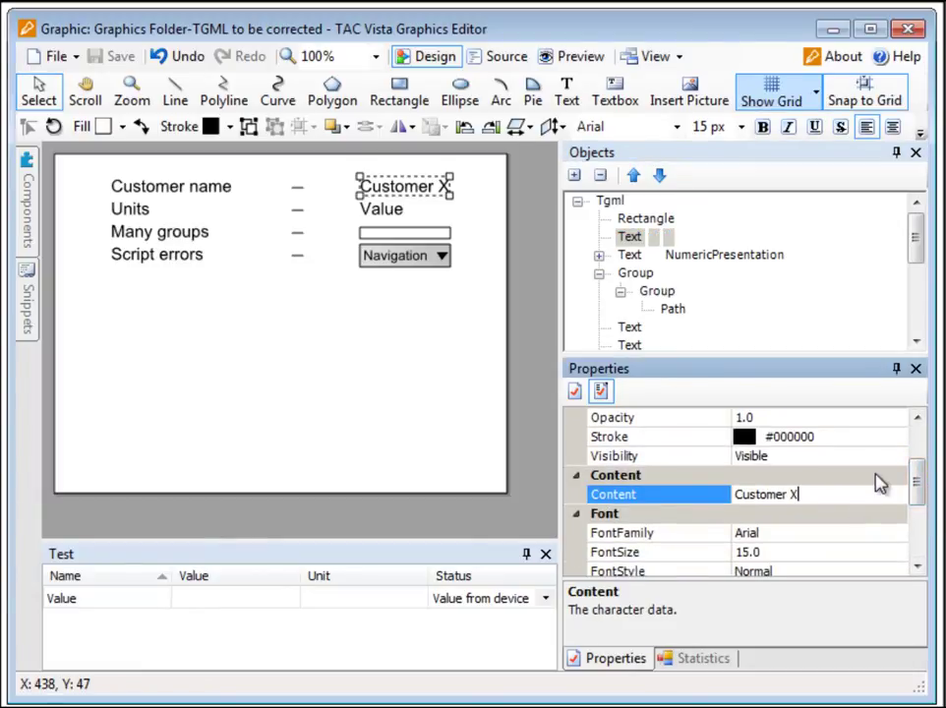
{"action": "left_click", "coordinate": [378, 210]}
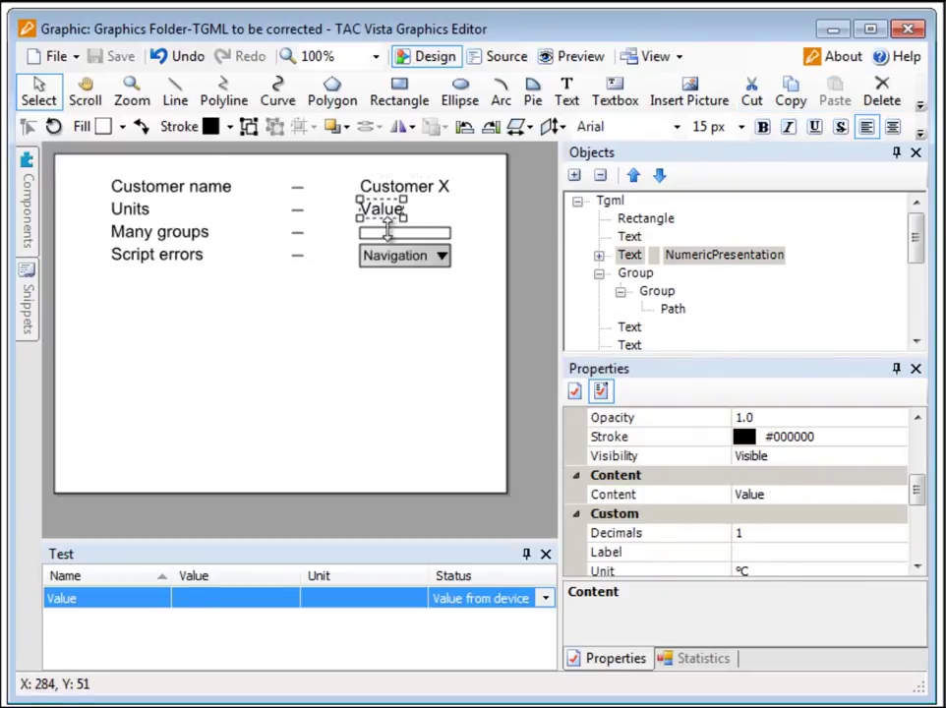
{"action": "left_click_drag", "start_coordinate": [917, 497], "coordinate": [917, 447]}
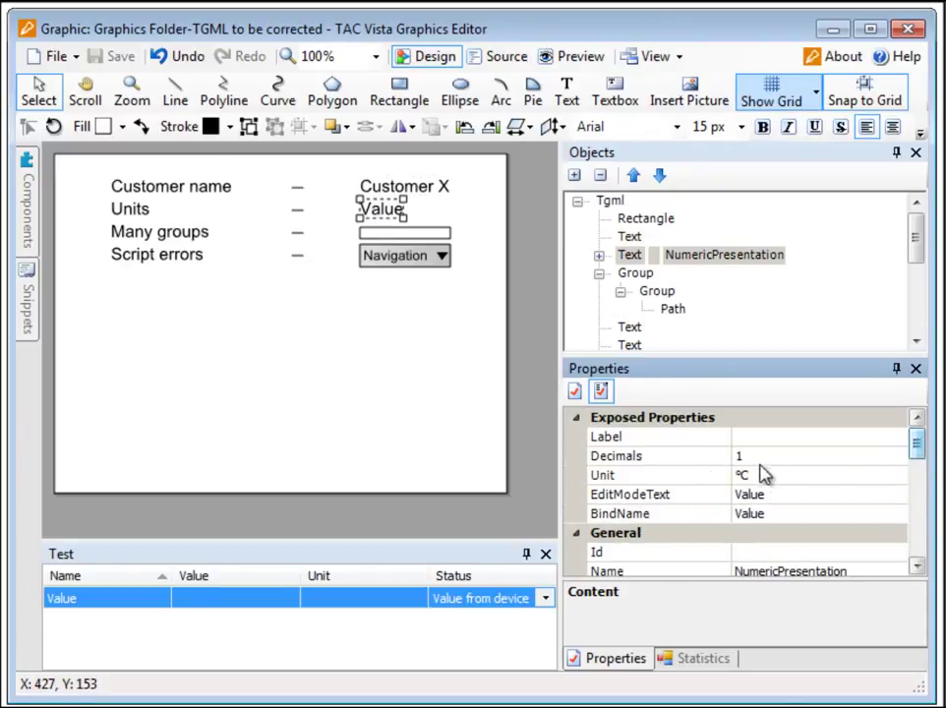
{"action": "left_click", "coordinate": [686, 477]}
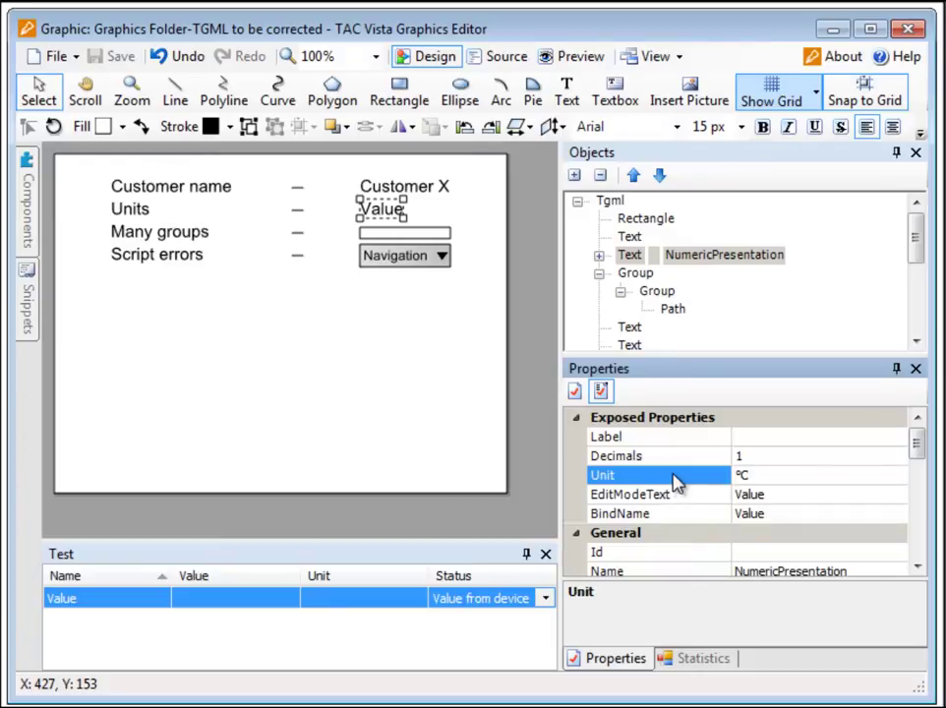
{"action": "left_click", "coordinate": [808, 474]}
{"action": "left_click", "coordinate": [430, 236]}
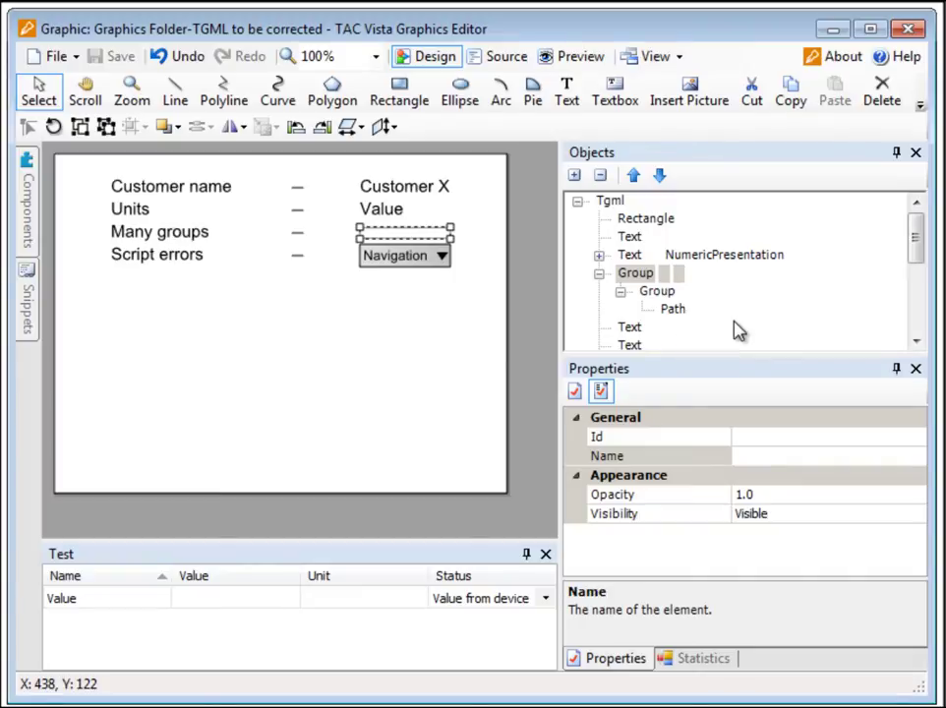
{"action": "left_click", "coordinate": [439, 263]}
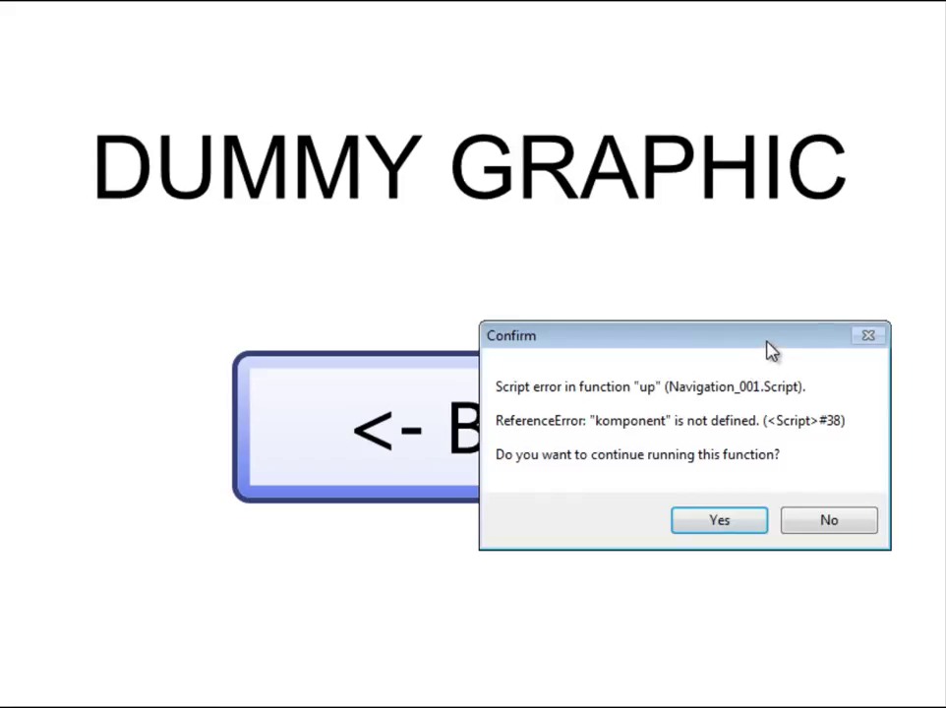
Drag the 'komponent is not defined' script error Confirm dialog out of the way.
{"action": "left_click_drag", "start_coordinate": [771, 353], "coordinate": [659, 313]}
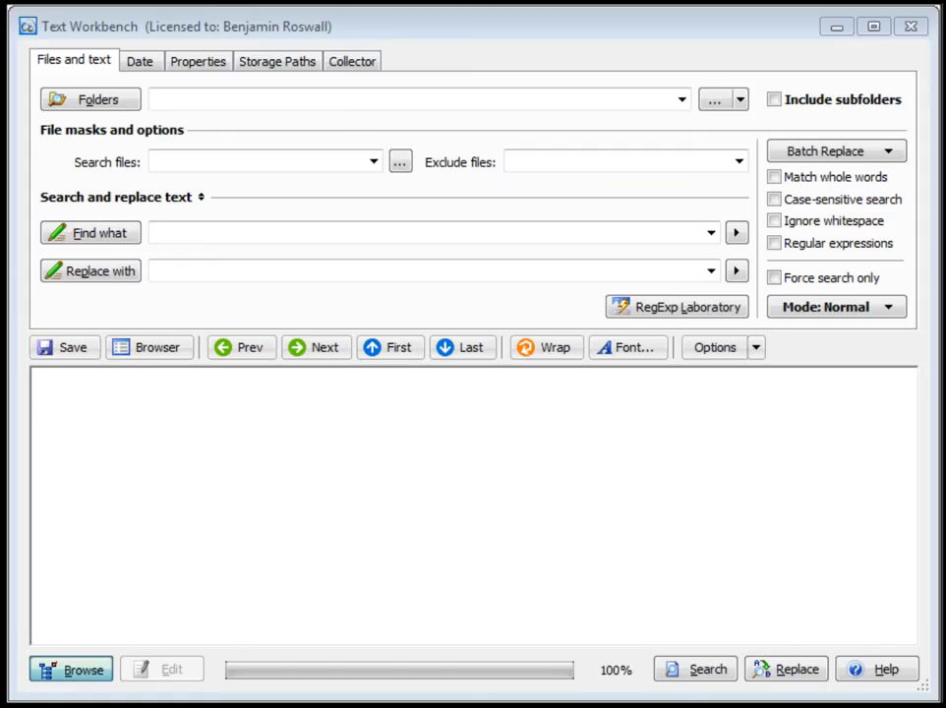
Enable 'Modify read-only files' and 'Restore RO attribute', then go back to the Files and text page.
{"action": "left_click", "coordinate": [208, 67]}
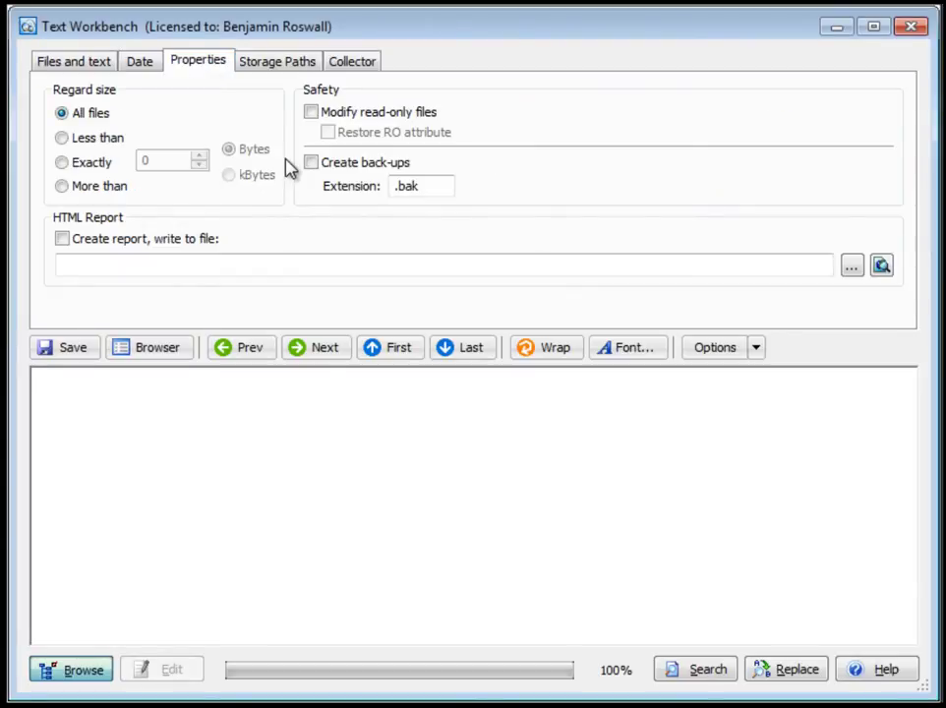
{"action": "left_click", "coordinate": [356, 120]}
{"action": "left_click", "coordinate": [362, 136]}
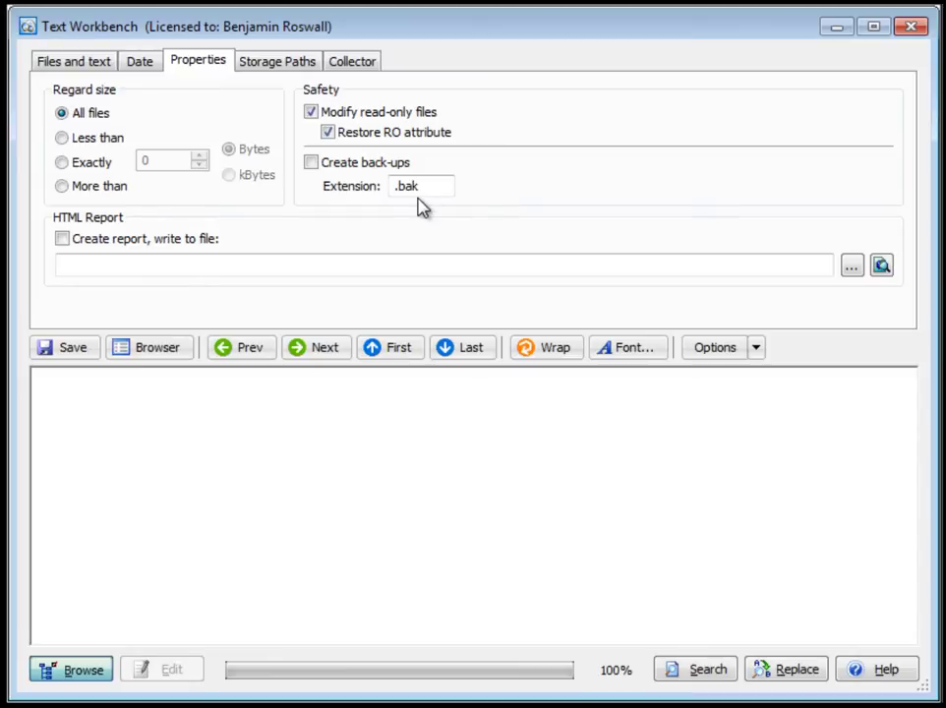
{"action": "left_click", "coordinate": [145, 73]}
{"action": "left_click", "coordinate": [70, 69]}
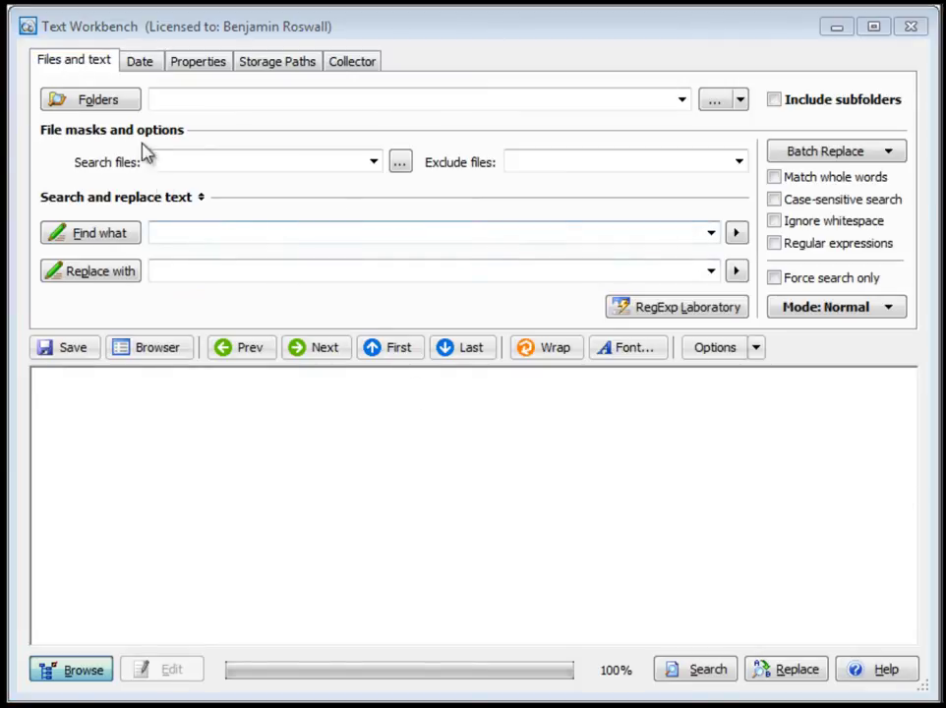
Paste the TGML multi correct folder path into the search folder field.
{"action": "left_click", "coordinate": [126, 102]}
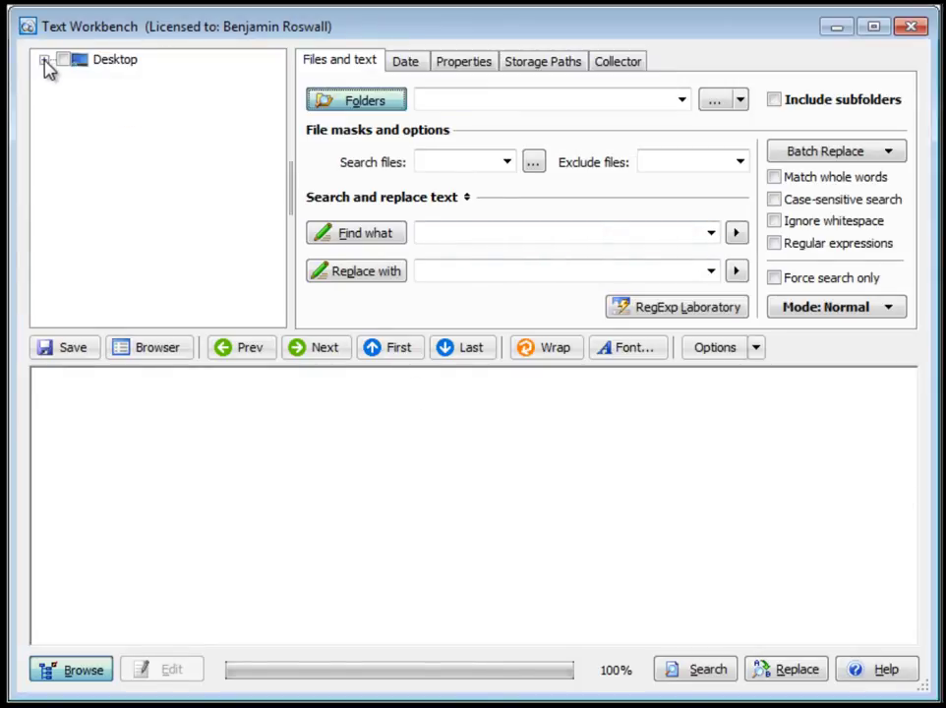
{"action": "left_click", "coordinate": [45, 61]}
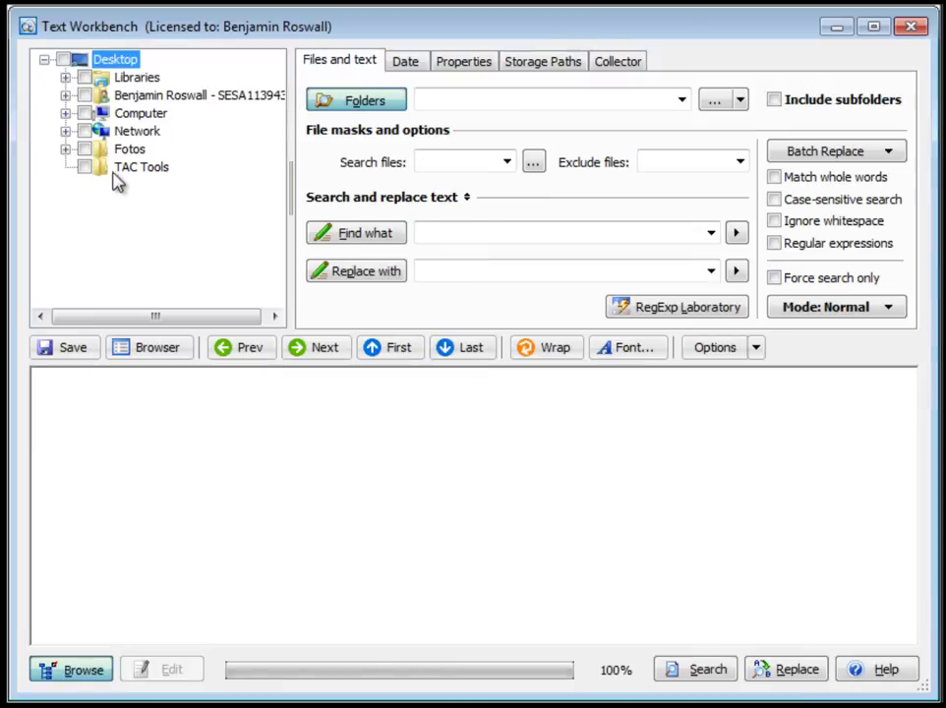
{"action": "left_click", "coordinate": [44, 61]}
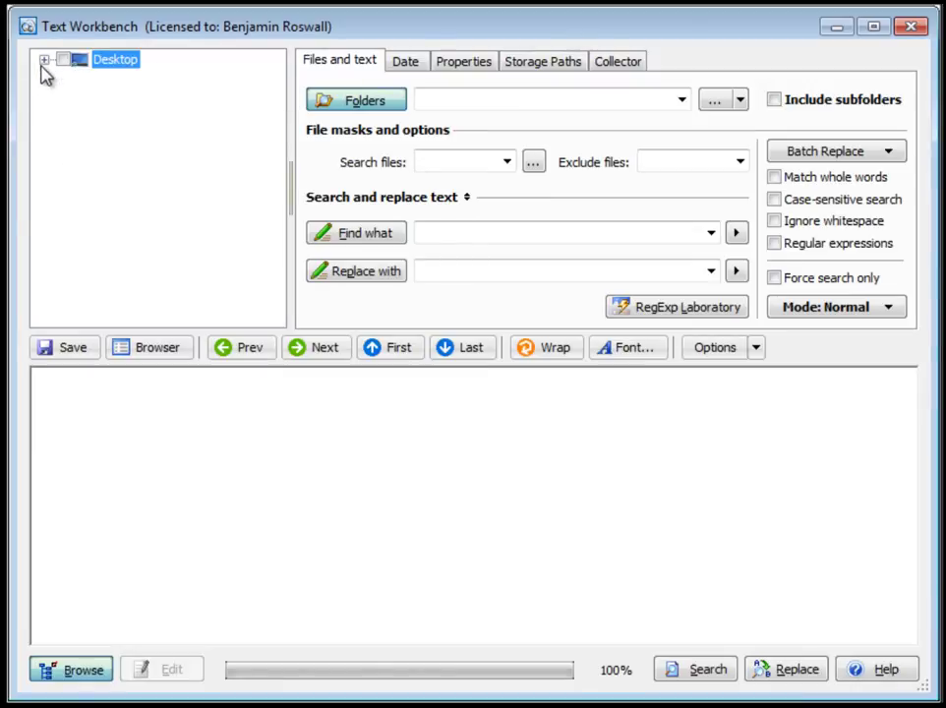
{"action": "left_click", "coordinate": [339, 106]}
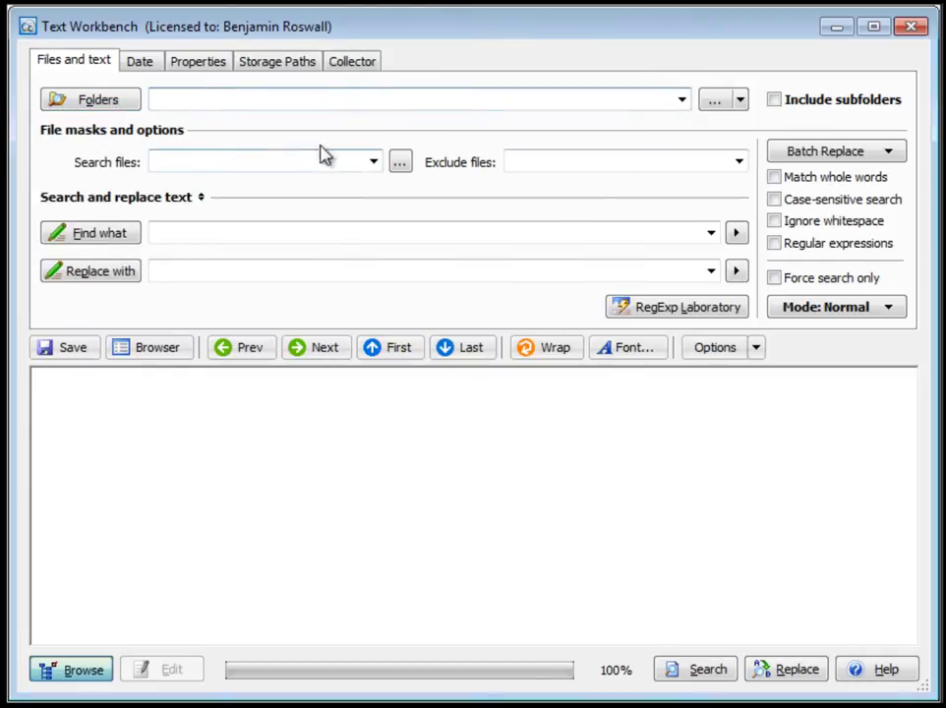
{"action": "left_click", "coordinate": [318, 94]}
{"action": "right_click", "coordinate": [316, 97]}
{"action": "left_click", "coordinate": [373, 196]}
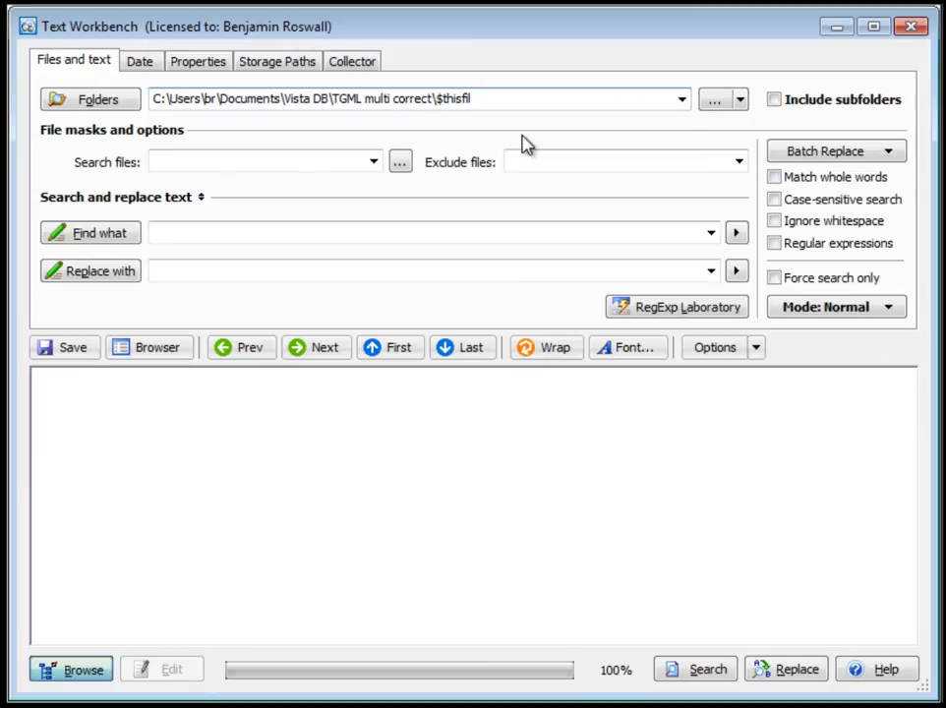
Create and save a folder set named 'My Database' containing the Vista DB database folder.
{"action": "left_click", "coordinate": [741, 101]}
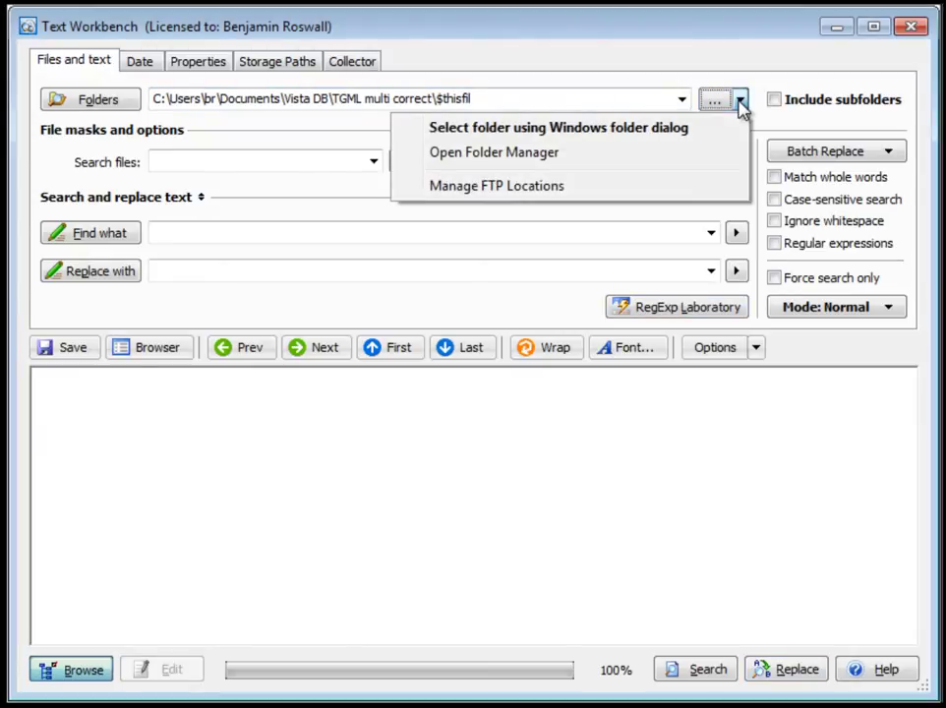
{"action": "left_click", "coordinate": [595, 158]}
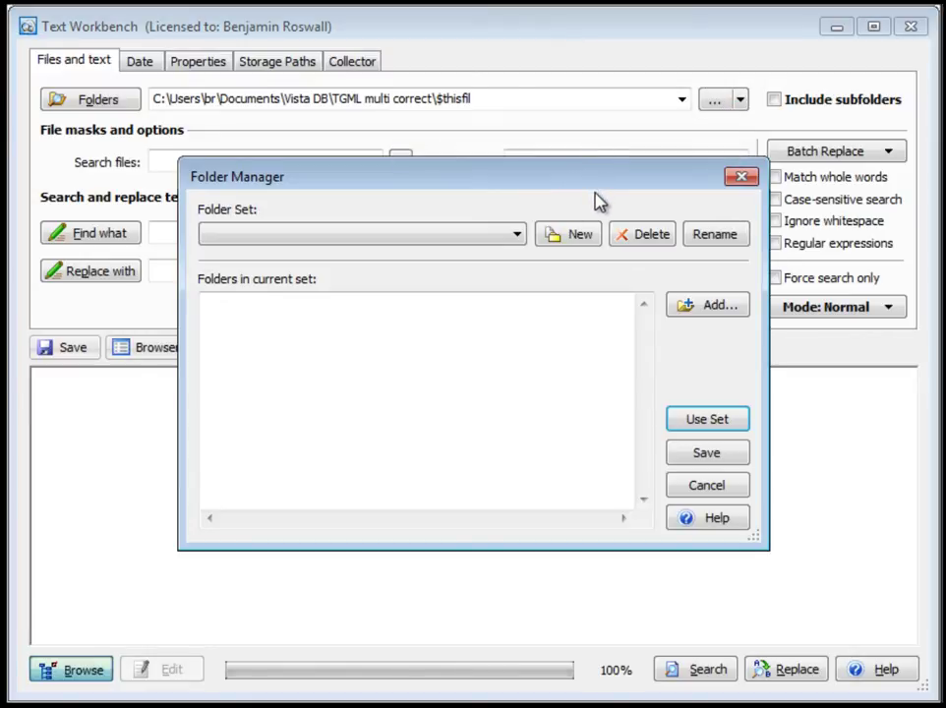
{"action": "left_click", "coordinate": [559, 243]}
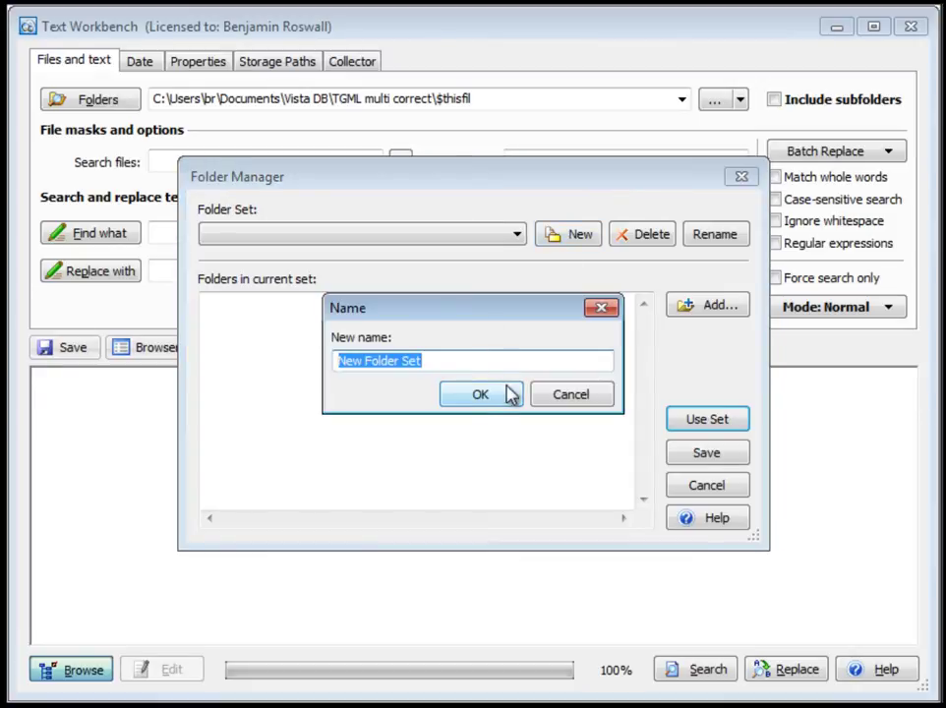
{"action": "type", "text": "M"}
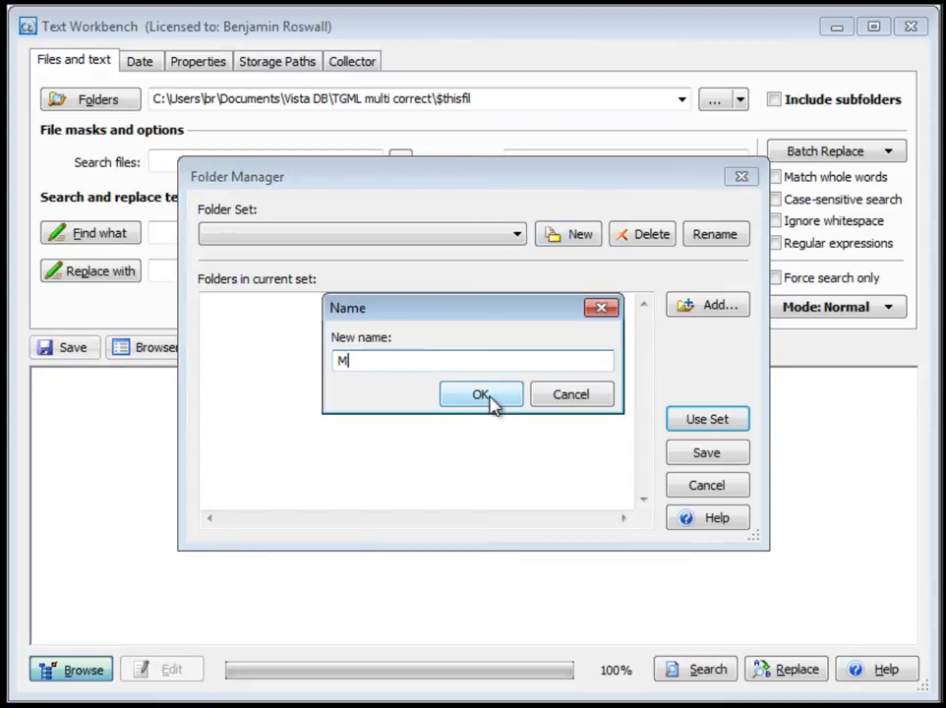
{"action": "type", "text": "y Database"}
{"action": "left_click", "coordinate": [481, 392]}
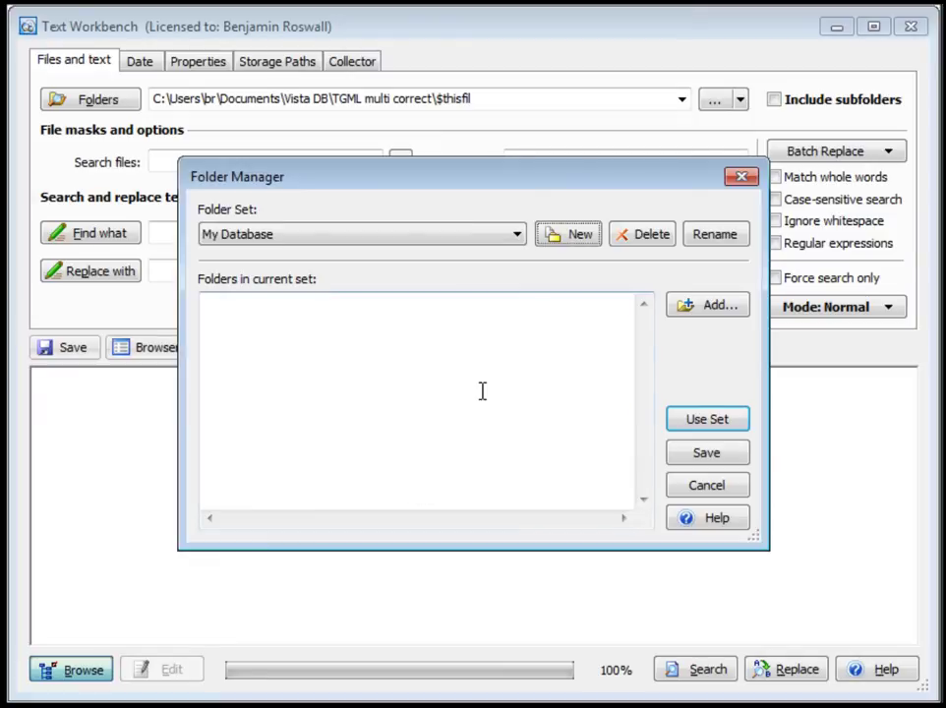
{"action": "left_click", "coordinate": [723, 308]}
{"action": "key", "text": "Return"}
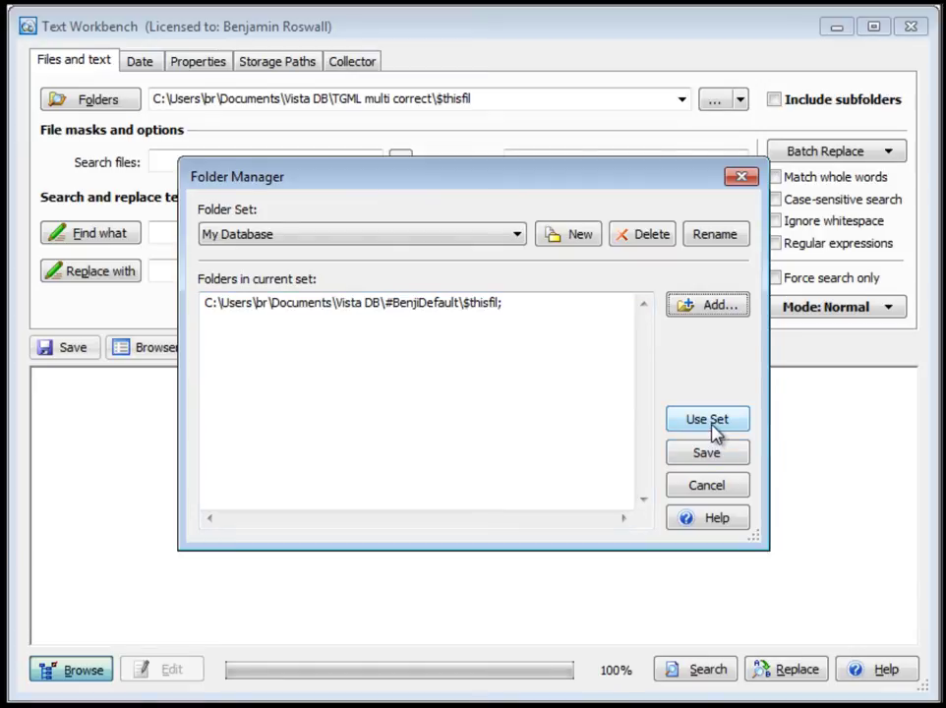
{"action": "left_click", "coordinate": [716, 454]}
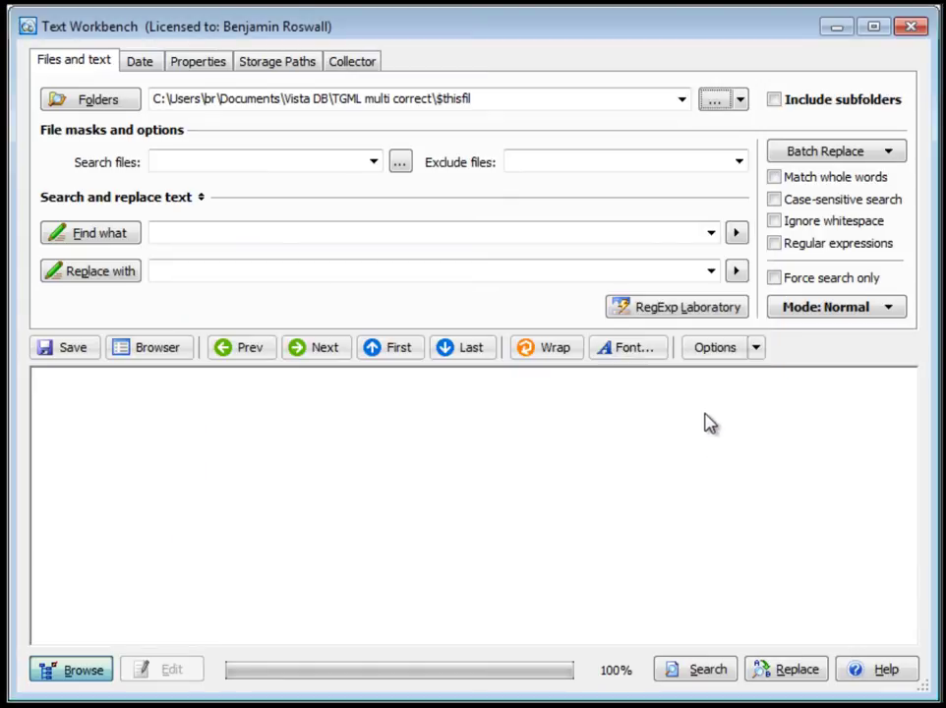
Apply the My Database folder set as the search folder.
{"action": "left_click", "coordinate": [740, 101]}
{"action": "left_click", "coordinate": [700, 162]}
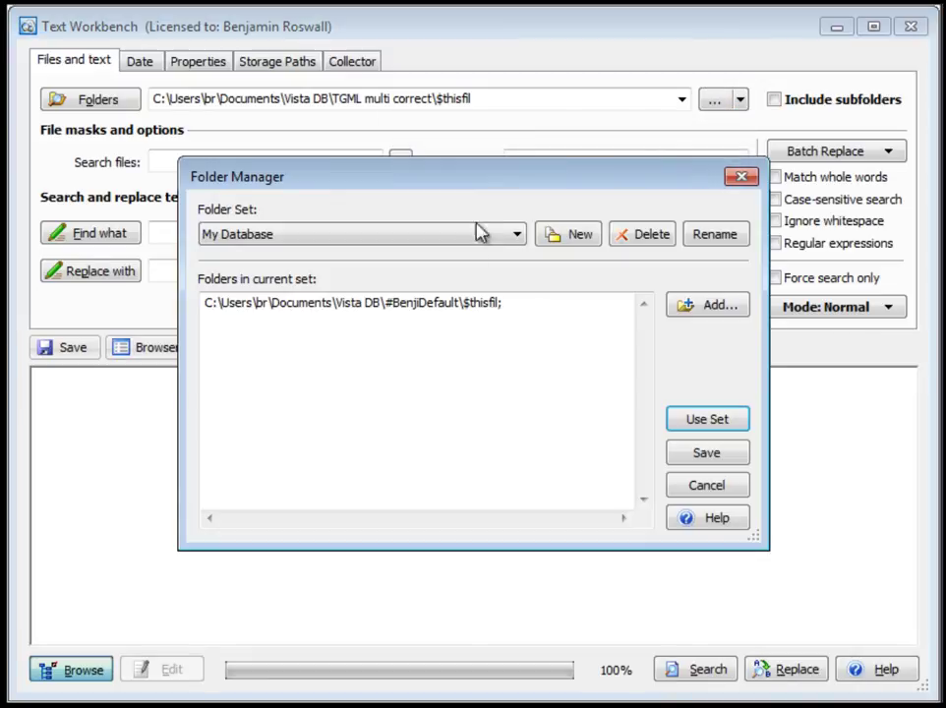
{"action": "left_click", "coordinate": [433, 236]}
{"action": "left_click", "coordinate": [434, 255]}
{"action": "left_click", "coordinate": [704, 450]}
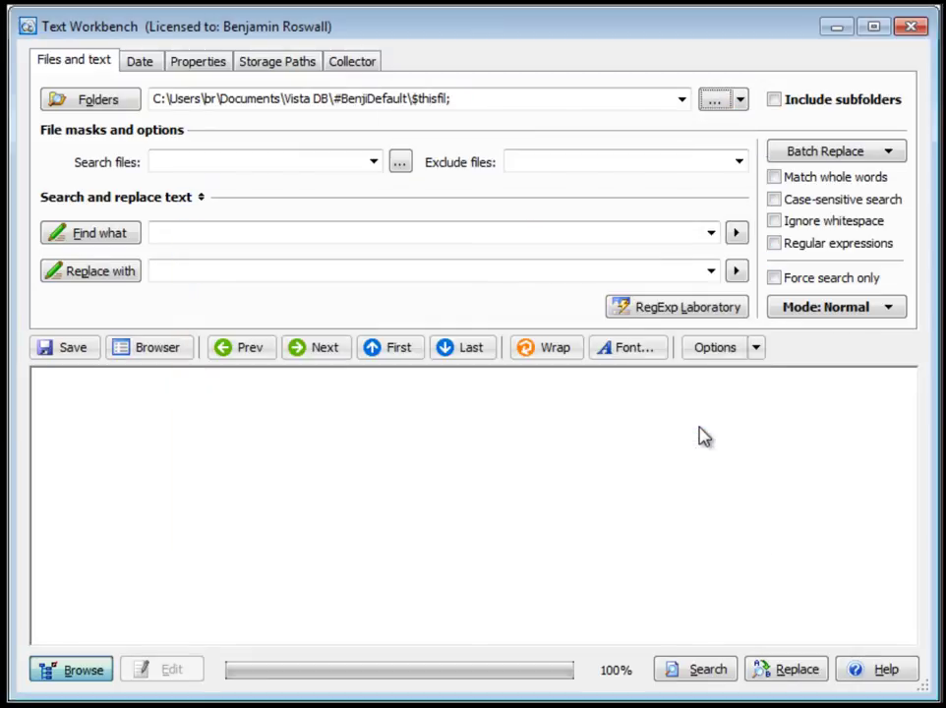
Cancel the file chooser, set Search files to *.tgml, and include subfolders.
{"action": "left_click", "coordinate": [400, 165]}
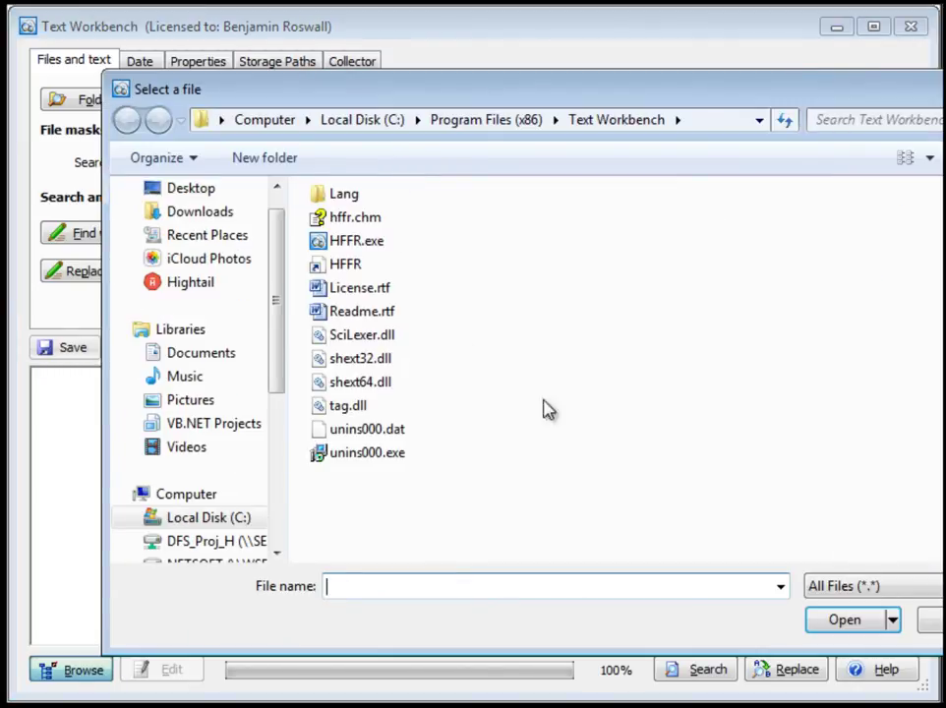
{"action": "left_click", "coordinate": [928, 629]}
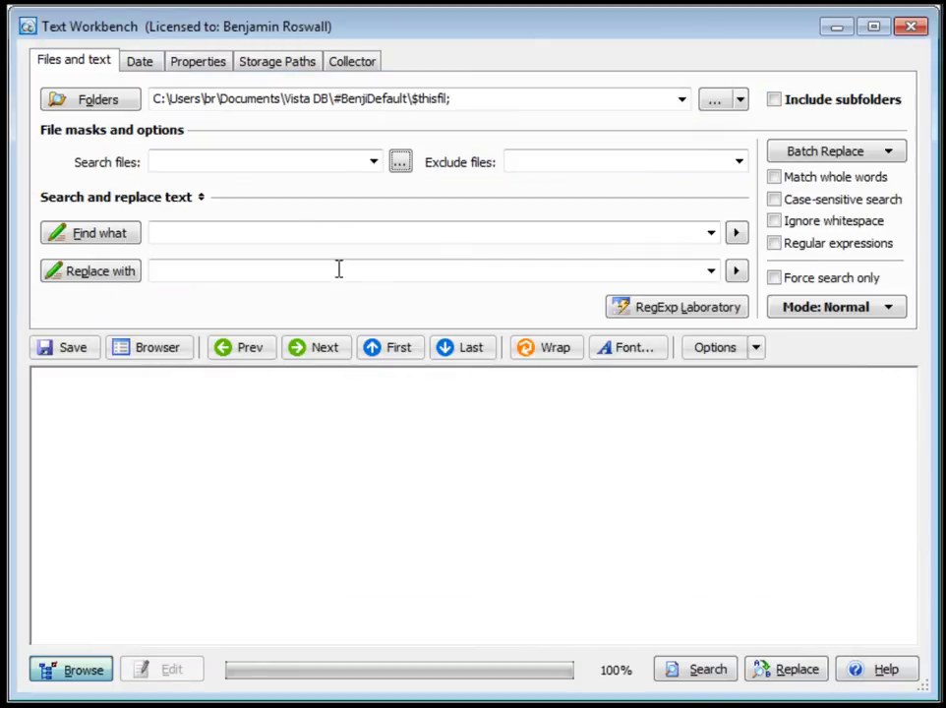
{"action": "left_click", "coordinate": [302, 160]}
{"action": "type", "text": "*.tgml"}
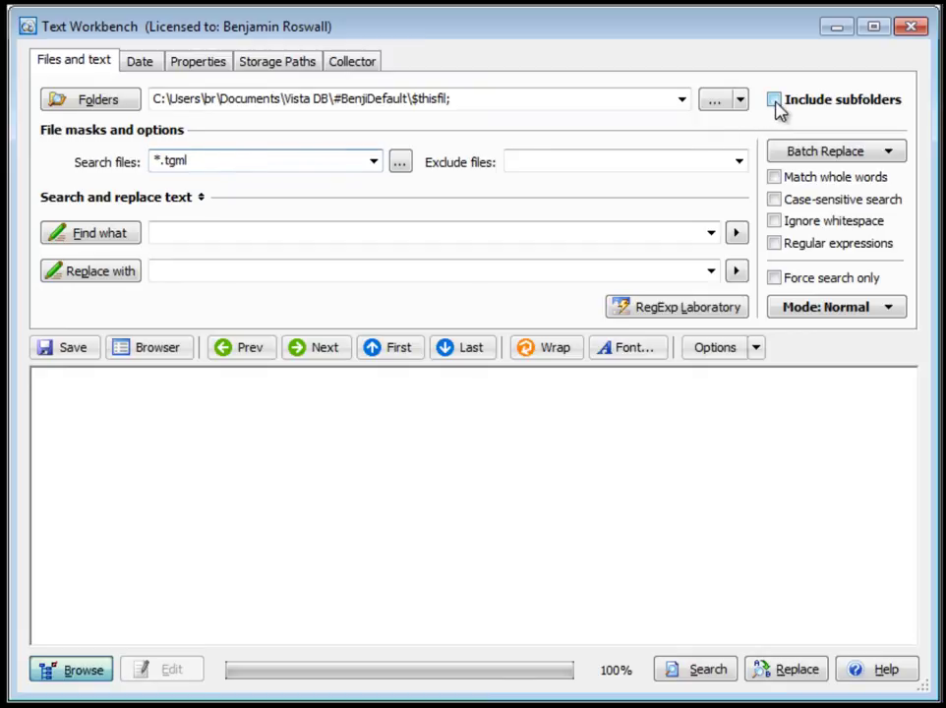
{"action": "left_click", "coordinate": [775, 102]}
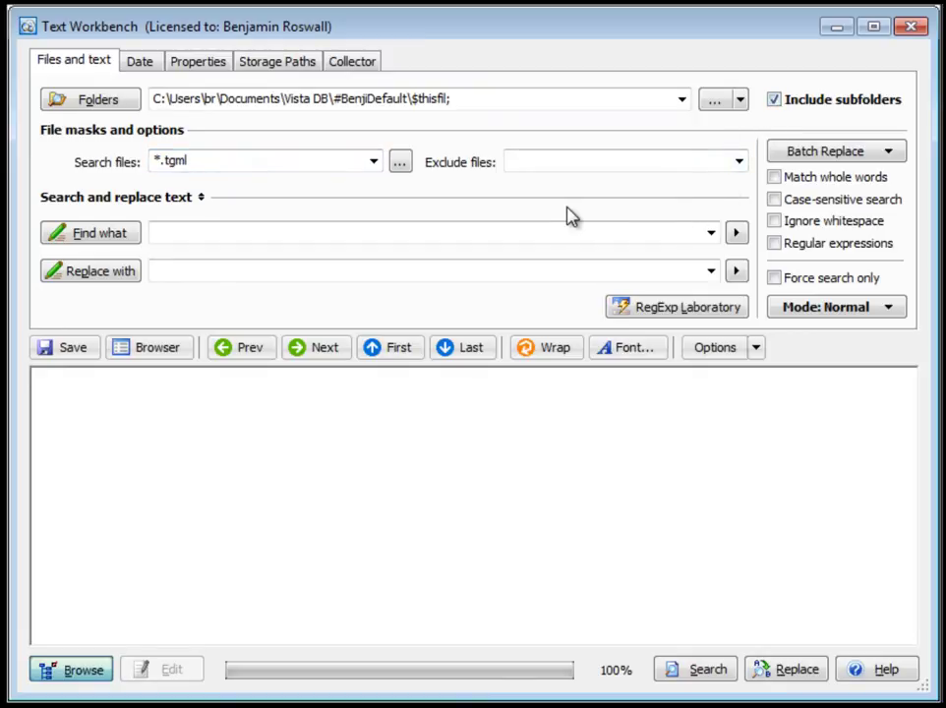
{"action": "left_click", "coordinate": [274, 232]}
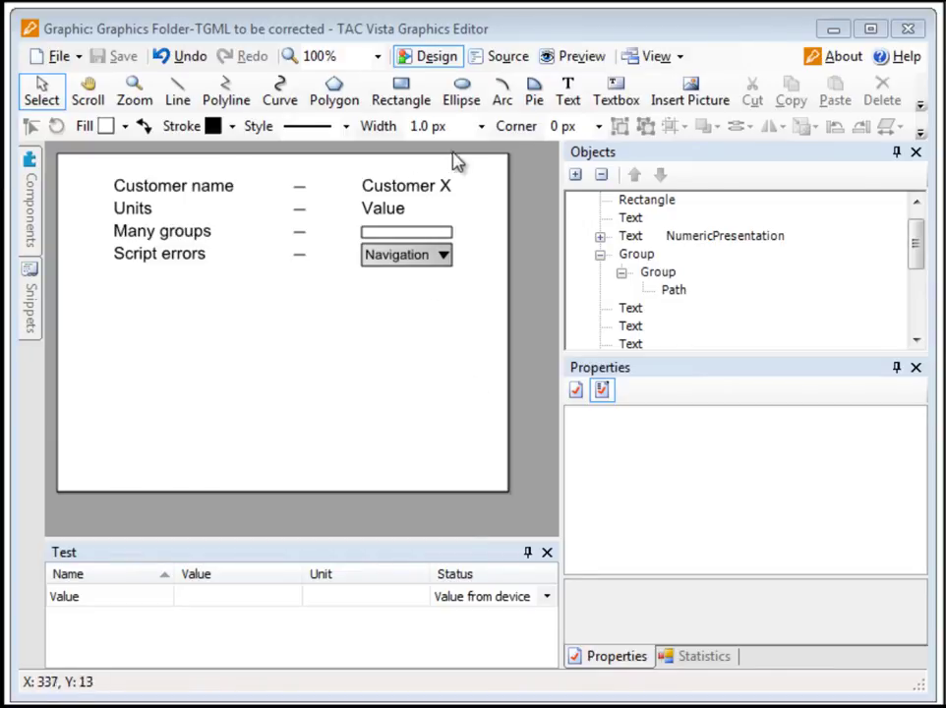
In the TGML source, copy '<![CDATA[Customer X]]></Text>' from line 7 and return to Text Workbench.
{"action": "left_click", "coordinate": [500, 62]}
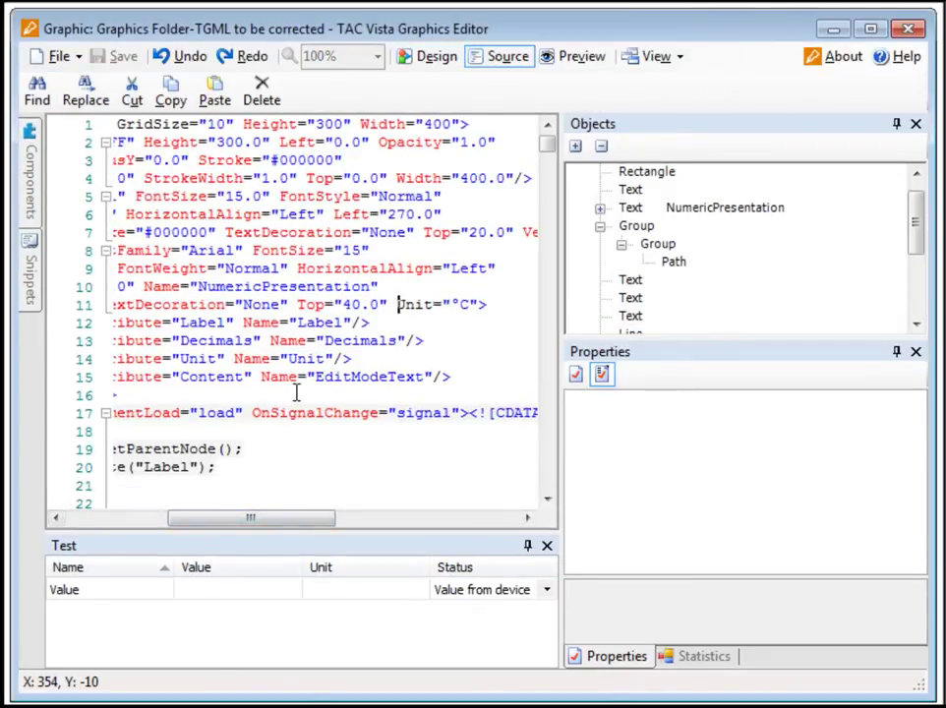
{"action": "left_click", "coordinate": [328, 305]}
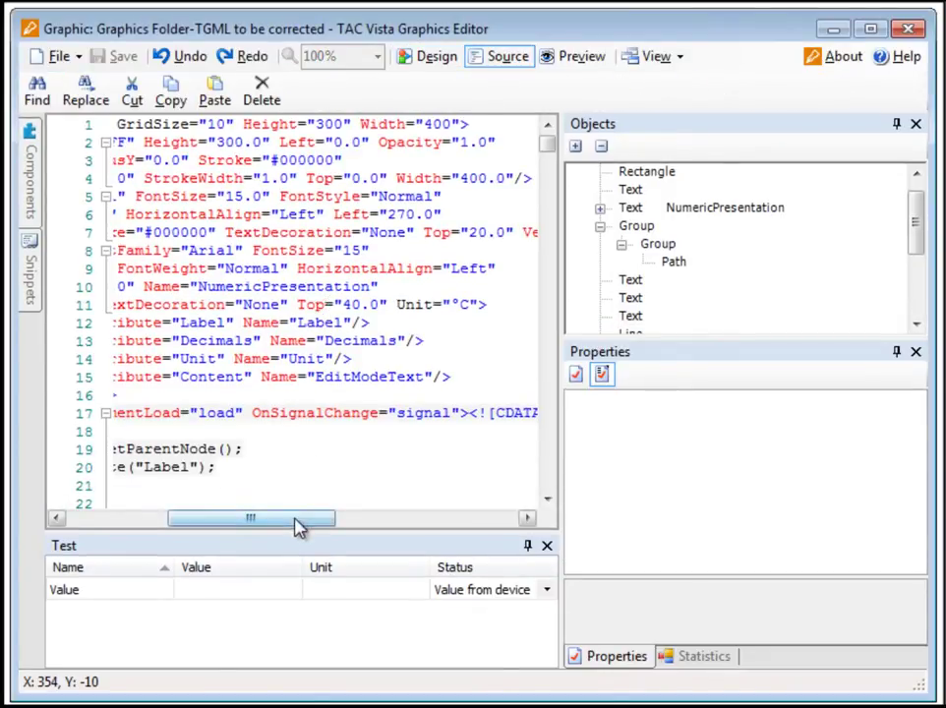
{"action": "left_click_drag", "start_coordinate": [299, 528], "coordinate": [488, 528]}
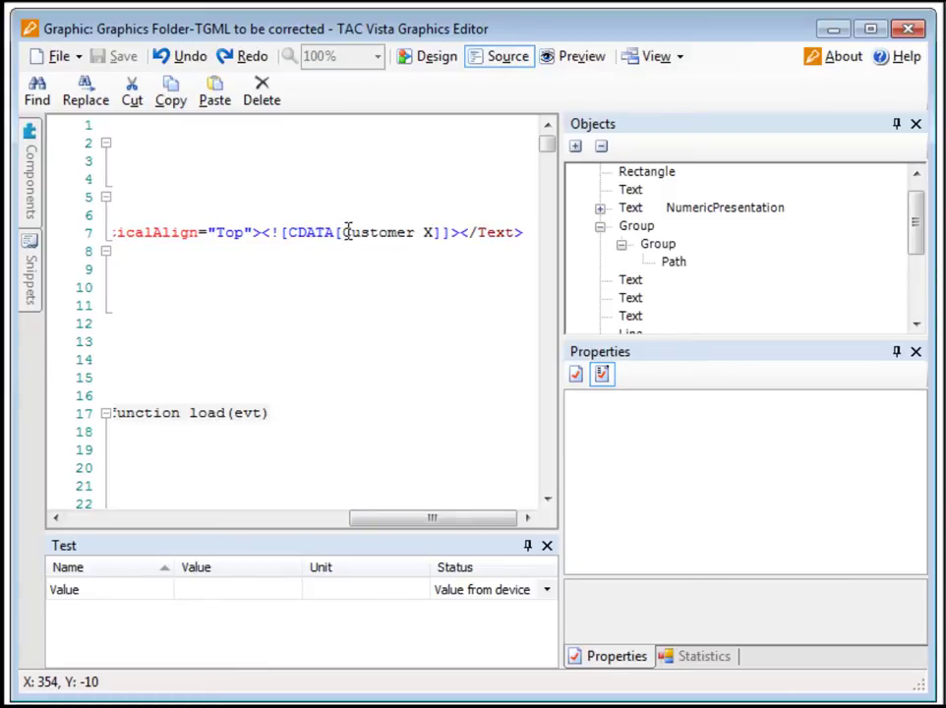
{"action": "left_click_drag", "start_coordinate": [343, 233], "coordinate": [436, 239]}
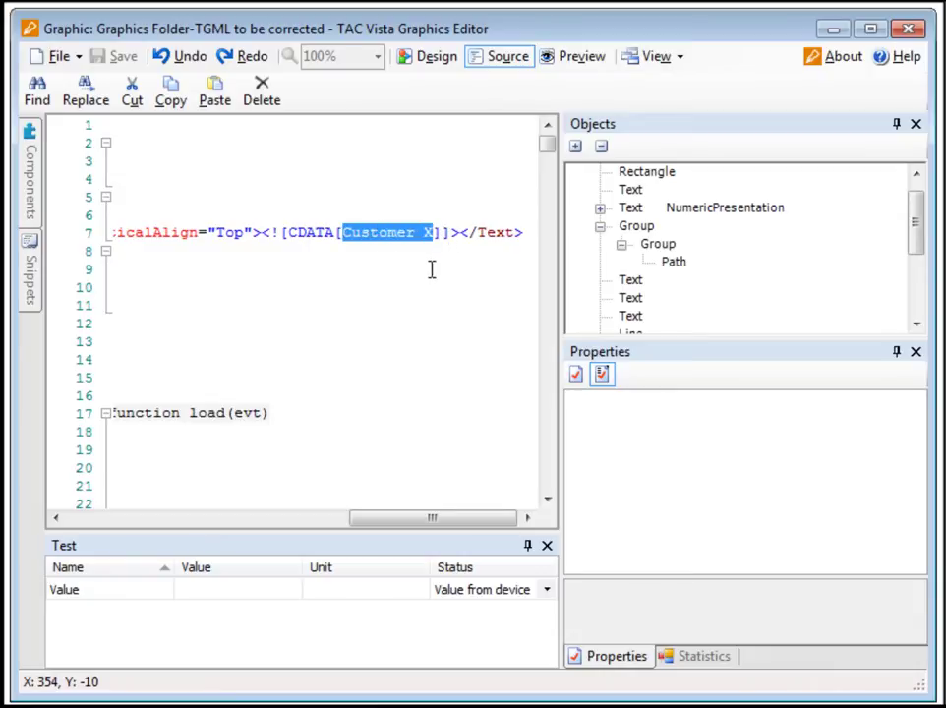
{"action": "left_click", "coordinate": [407, 263]}
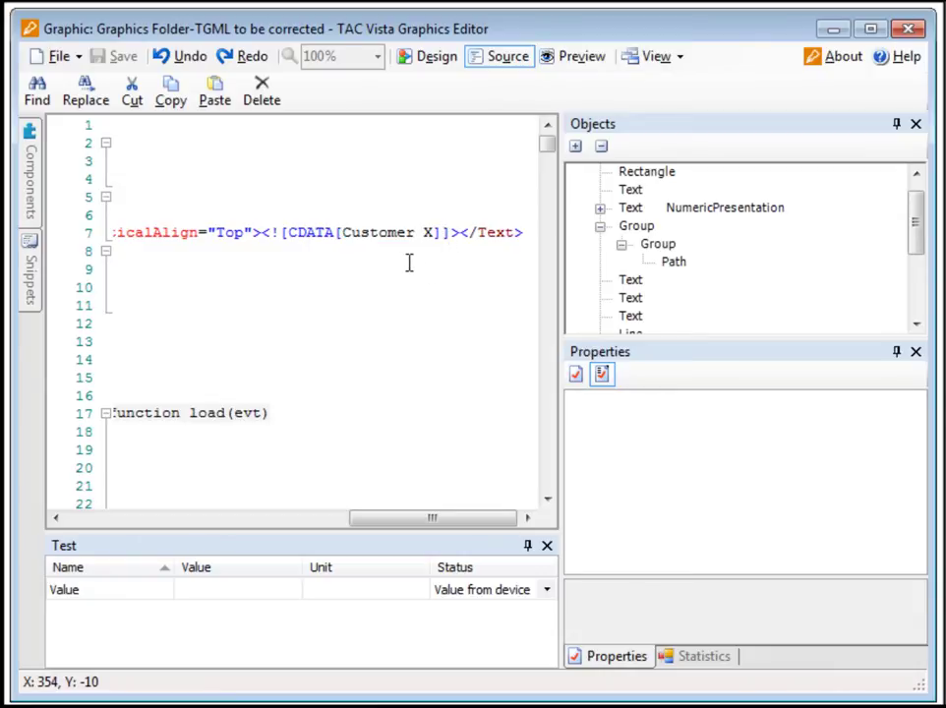
{"action": "left_click_drag", "start_coordinate": [560, 250], "coordinate": [663, 257]}
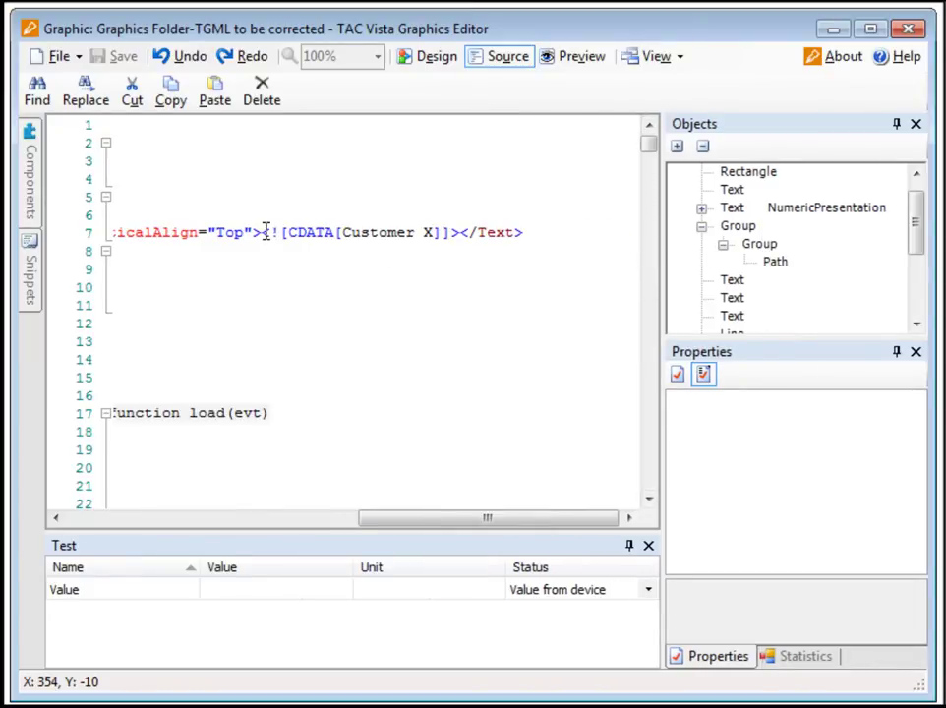
{"action": "left_click_drag", "start_coordinate": [262, 232], "coordinate": [528, 249]}
{"action": "key", "text": "ctrl+c"}
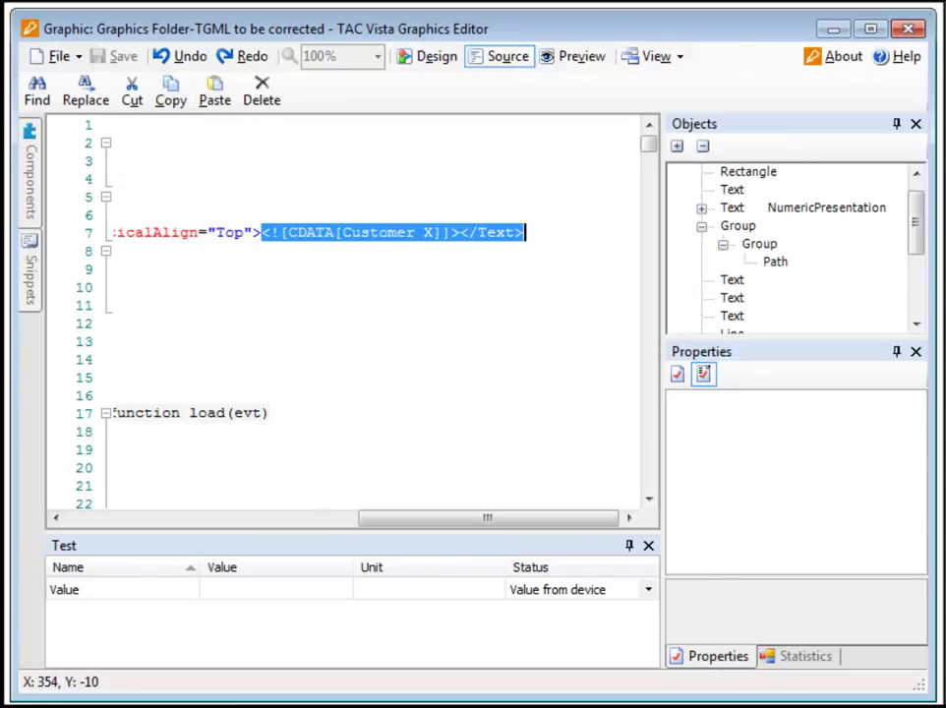
{"action": "key", "text": "alt+Tab"}
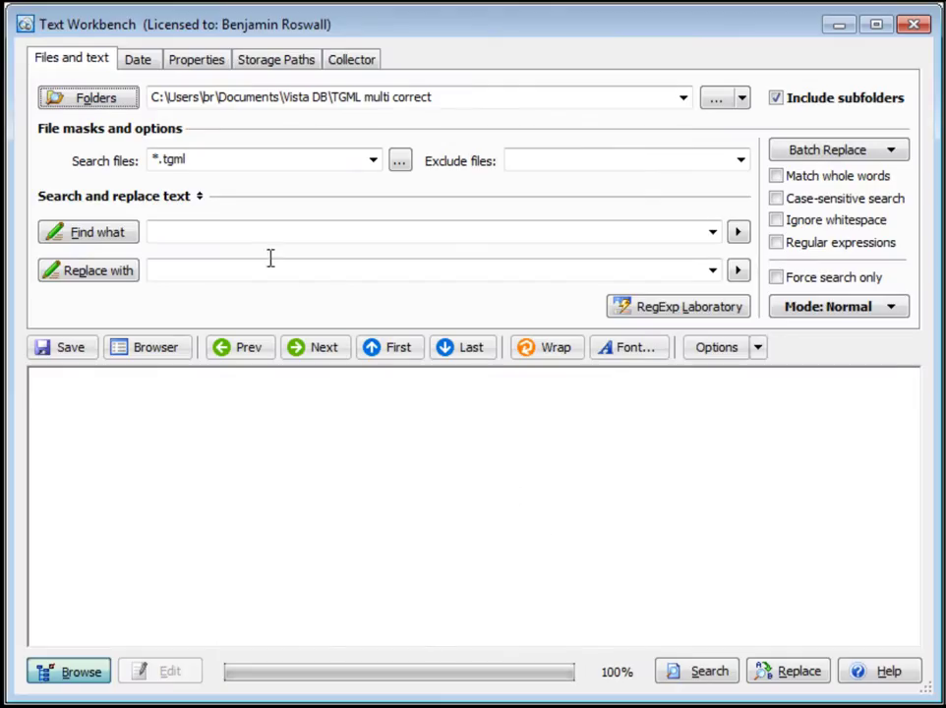
Paste the Customer X snippet as Find what, use a Customer Y version as Replace with, and search.
{"action": "left_click", "coordinate": [262, 232]}
{"action": "right_click", "coordinate": [262, 233]}
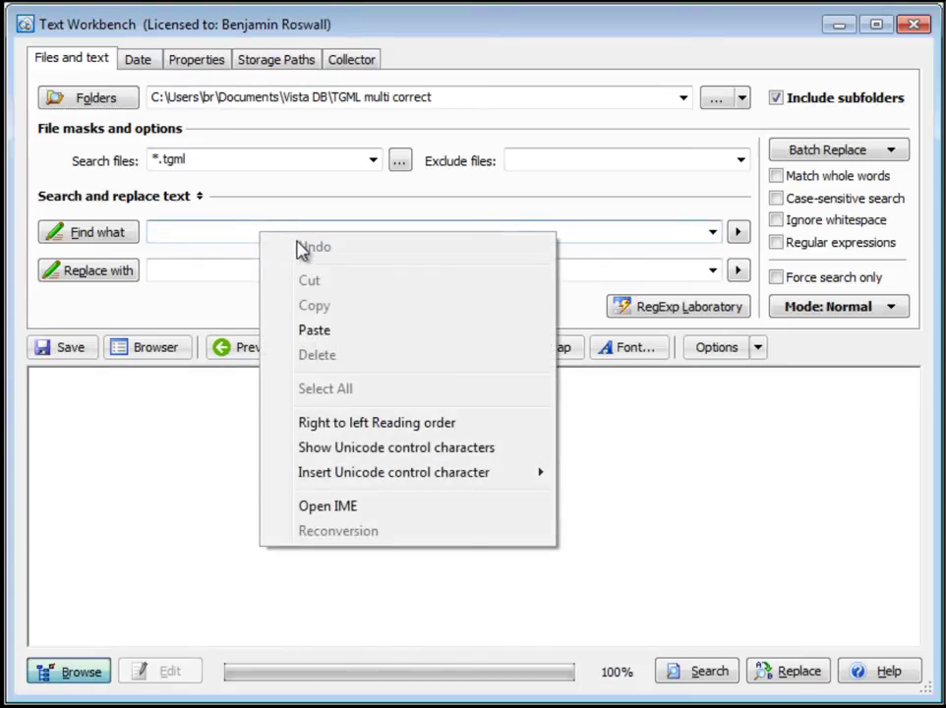
{"action": "left_click", "coordinate": [311, 331]}
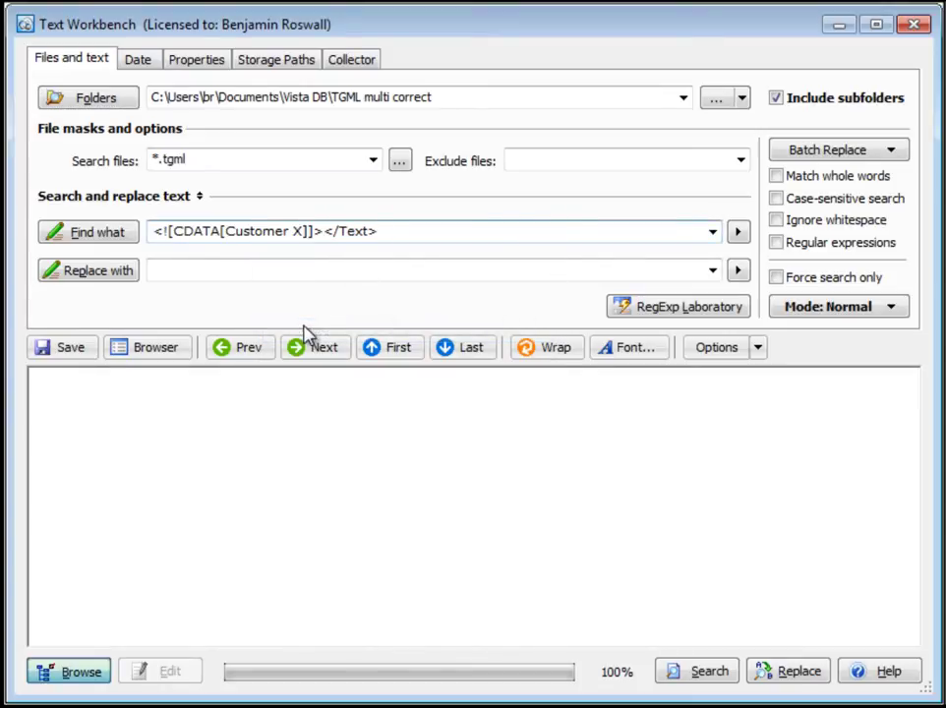
{"action": "left_click", "coordinate": [310, 268]}
{"action": "right_click", "coordinate": [312, 270]}
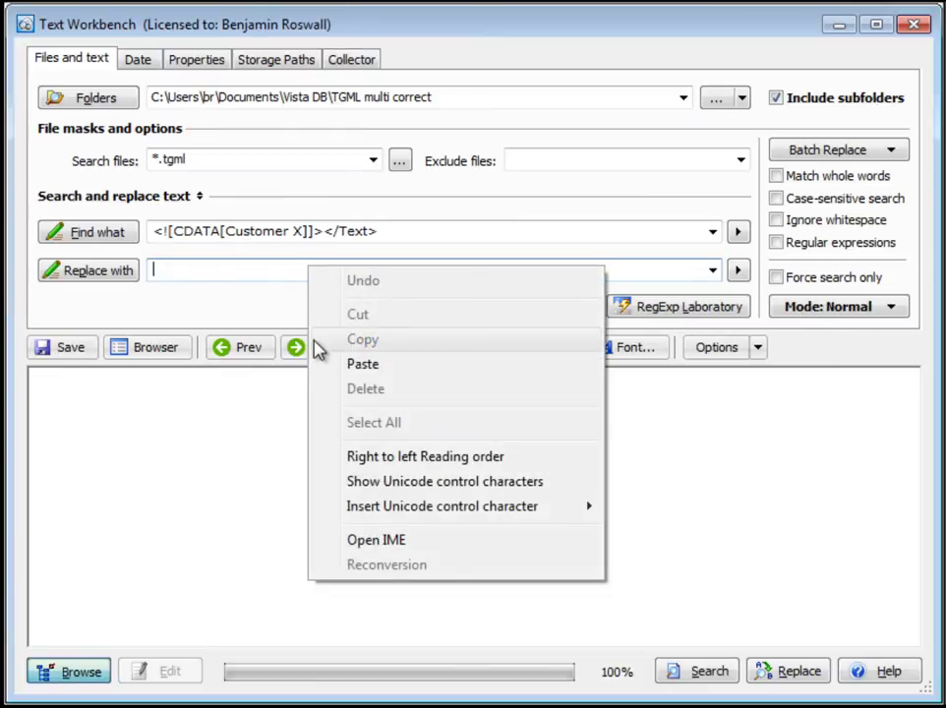
{"action": "left_click", "coordinate": [321, 363]}
{"action": "left_click", "coordinate": [304, 268]}
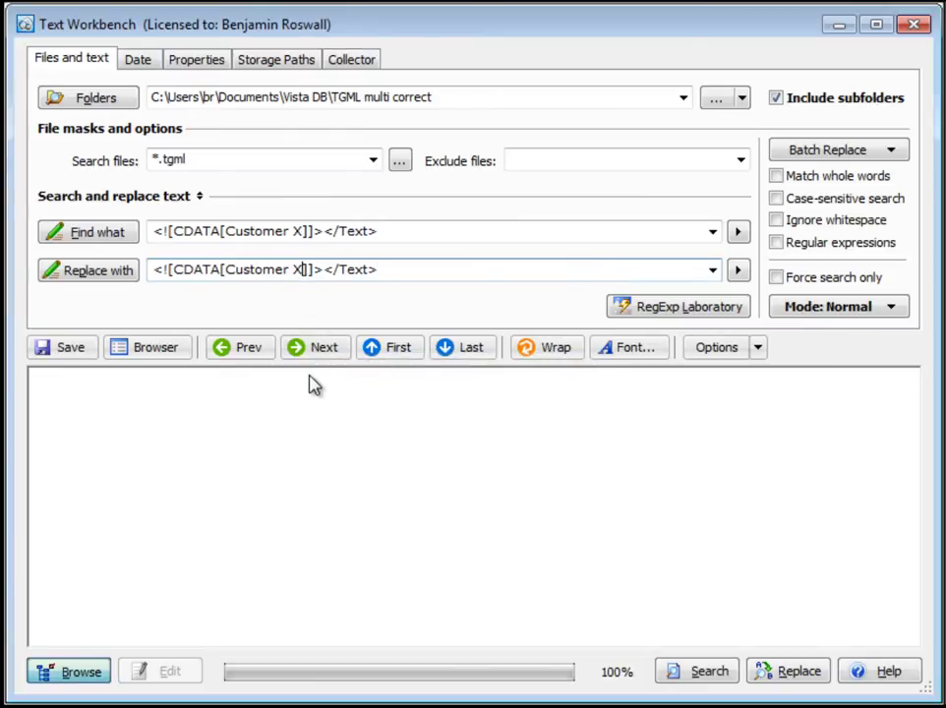
{"action": "key", "text": "BackSpace"}
{"action": "type", "text": "Y"}
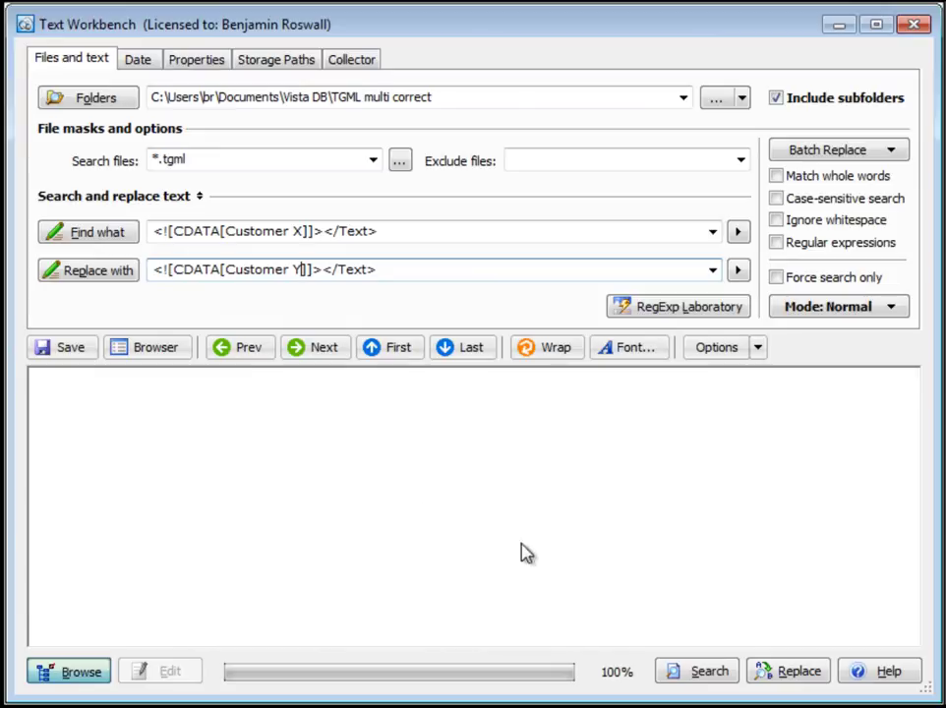
{"action": "left_click", "coordinate": [728, 681]}
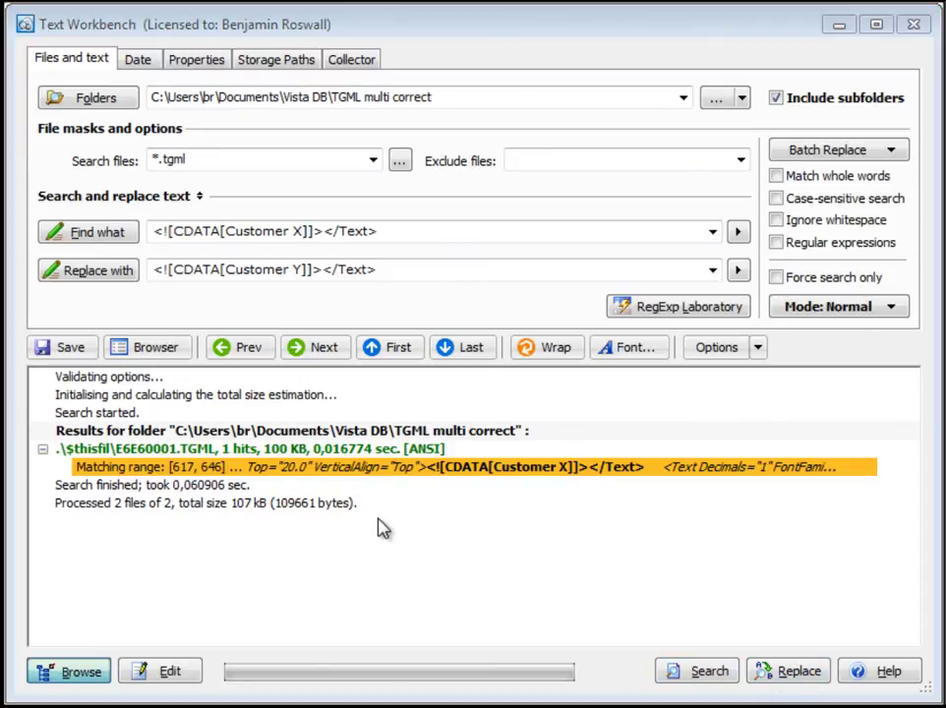
Replace Customer X with Customer Y using Accept All, then search again to confirm no matches remain.
{"action": "left_click", "coordinate": [805, 681]}
{"action": "left_click_drag", "start_coordinate": [787, 177], "coordinate": [464, 26]}
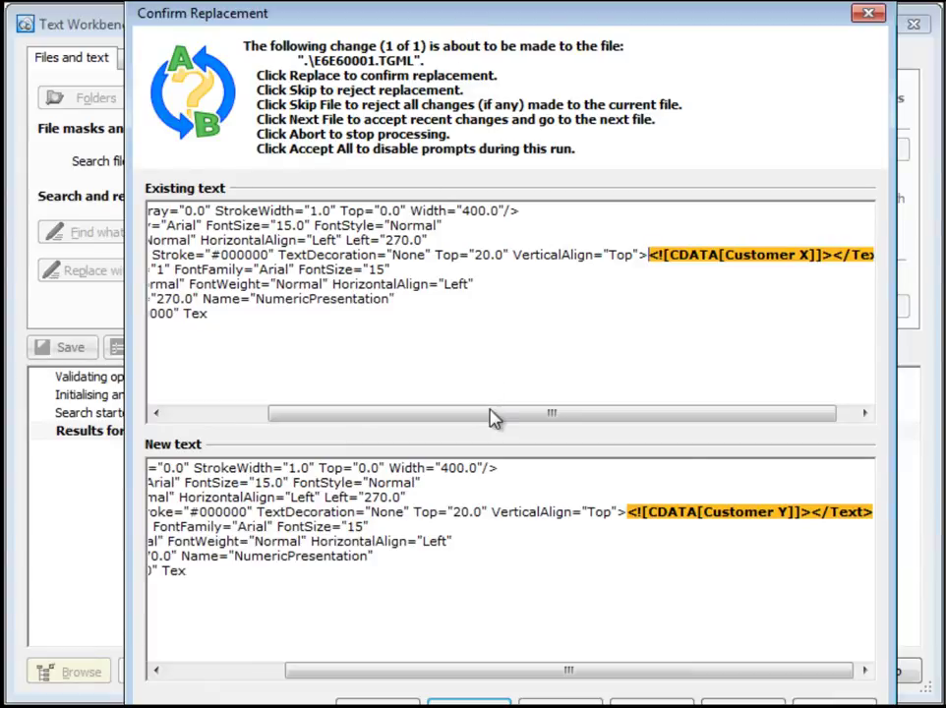
{"action": "left_click_drag", "start_coordinate": [638, 421], "coordinate": [593, 440]}
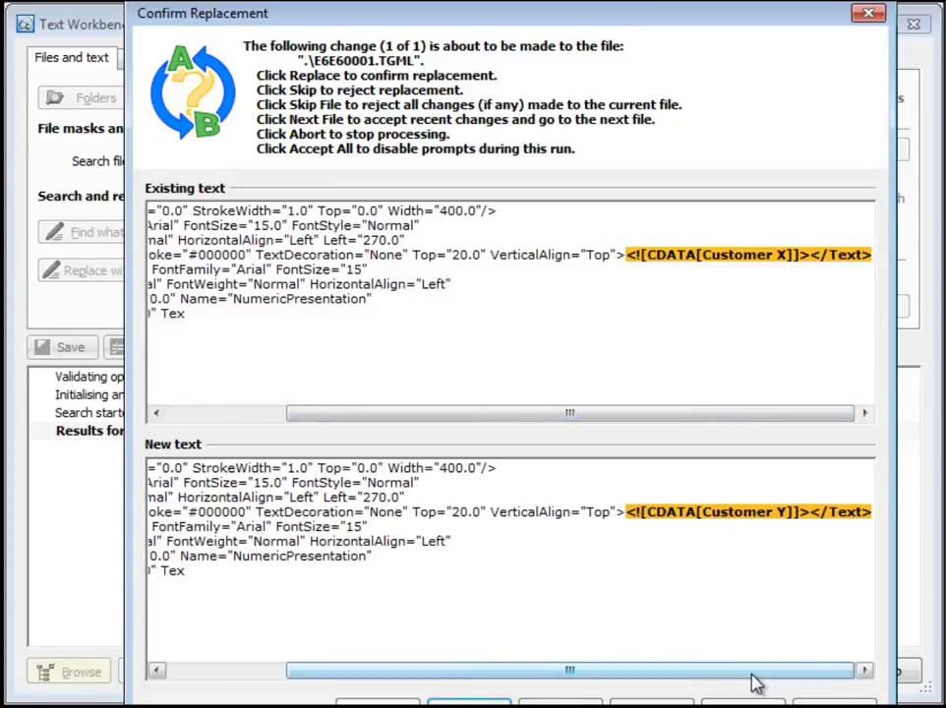
{"action": "left_click_drag", "start_coordinate": [755, 675], "coordinate": [524, 681]}
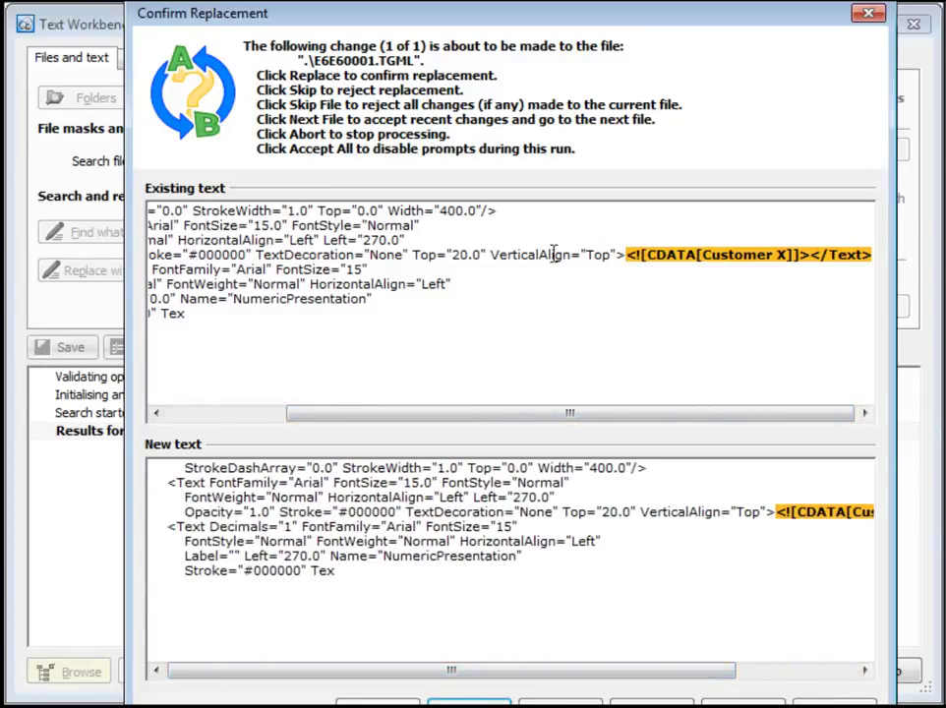
{"action": "mouse_move", "coordinate": [586, 29]}
{"action": "left_mouse_down"}
{"action": "mouse_move", "coordinate": [598, 46]}
{"action": "mouse_move", "coordinate": [602, 92]}
{"action": "mouse_move", "coordinate": [598, 46]}
{"action": "left_mouse_up"}
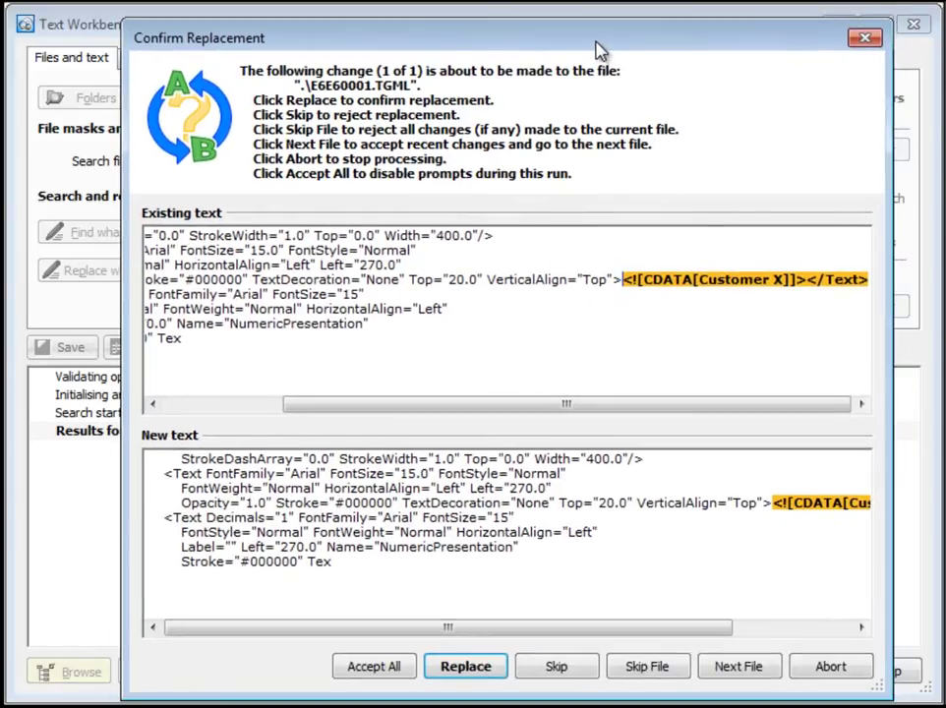
{"action": "left_click", "coordinate": [397, 668]}
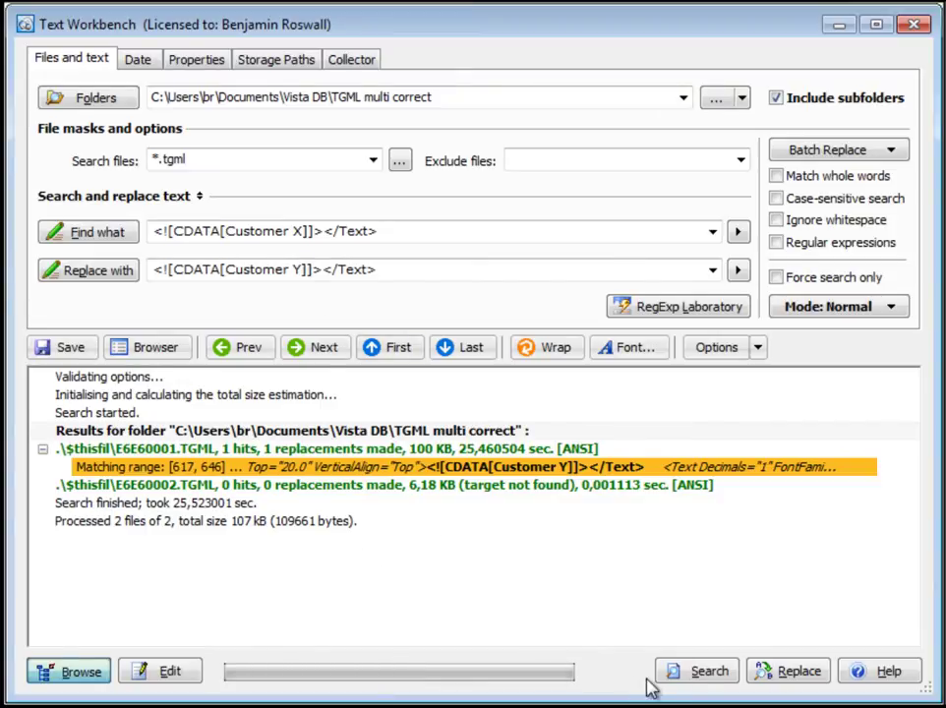
{"action": "left_click", "coordinate": [709, 674]}
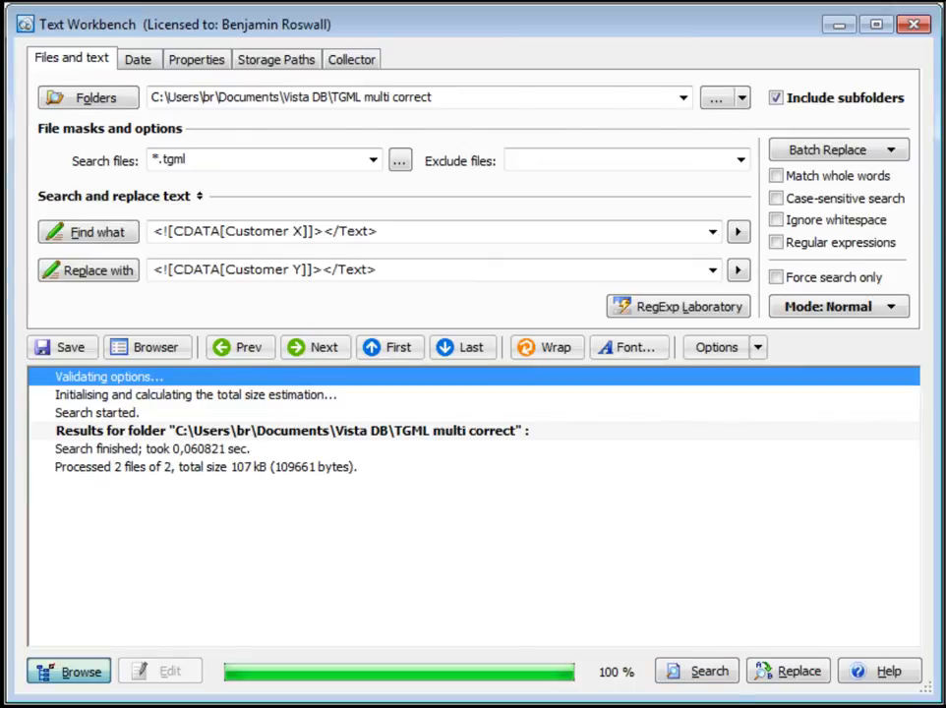
Switch back to the Graphics Editor, return to Design view, and close the editor.
{"action": "key", "text": "alt+Tab"}
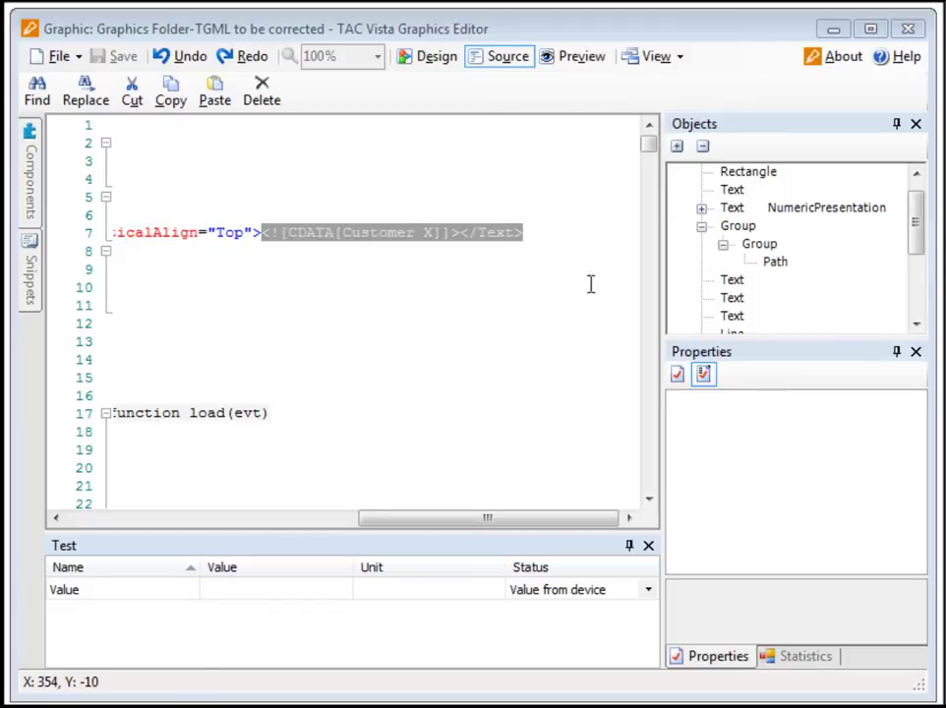
{"action": "left_click", "coordinate": [437, 57]}
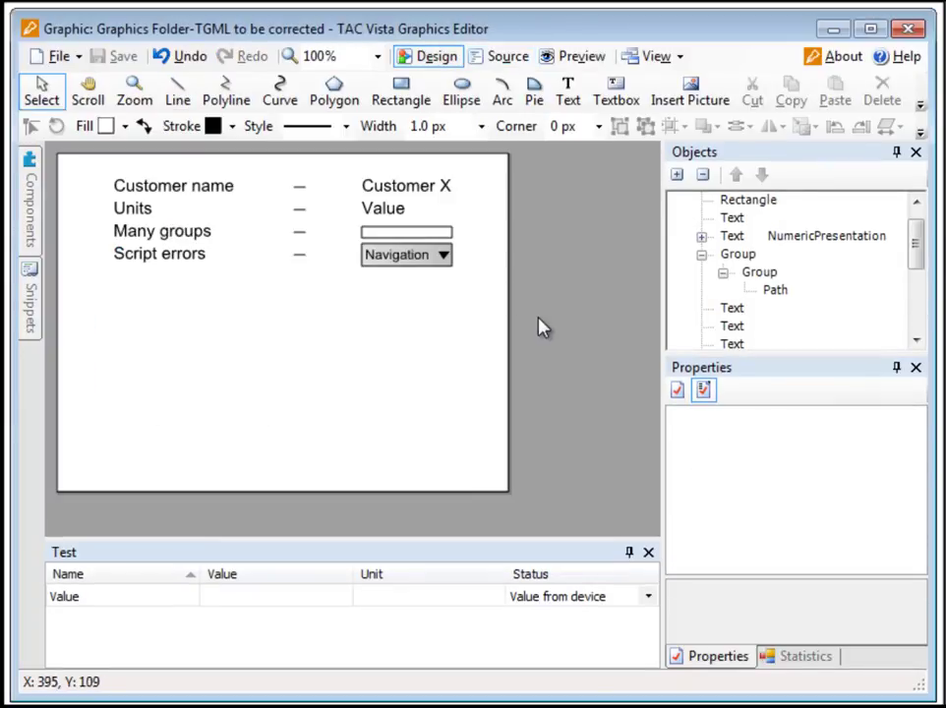
{"action": "left_click", "coordinate": [908, 29]}
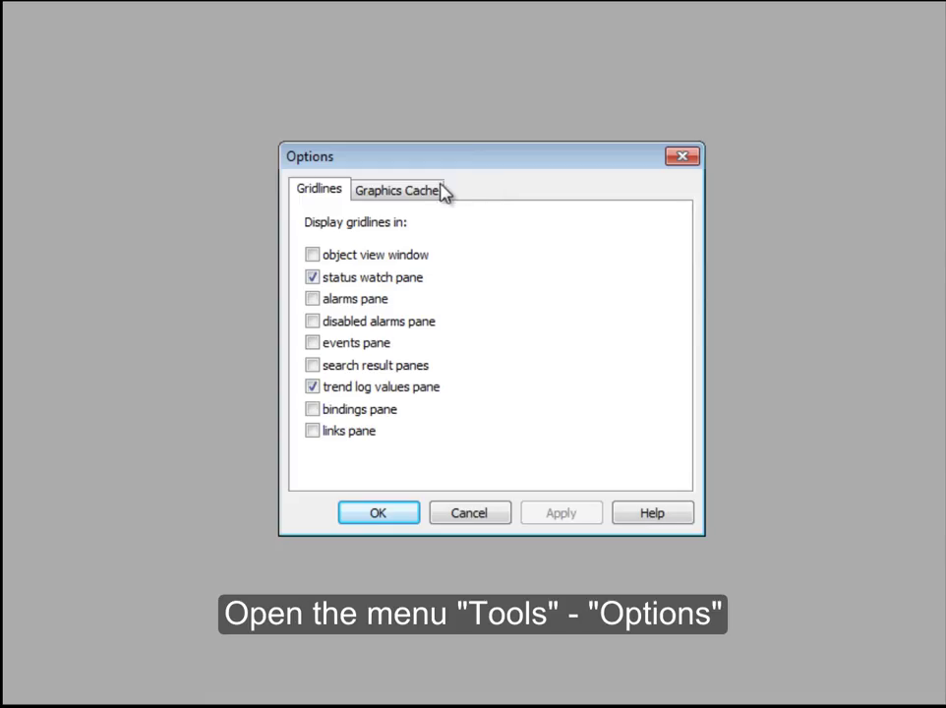
Empty the TAC Vista graphics cache under Graphics Cache and confirm with Yes.
{"action": "left_click", "coordinate": [401, 193]}
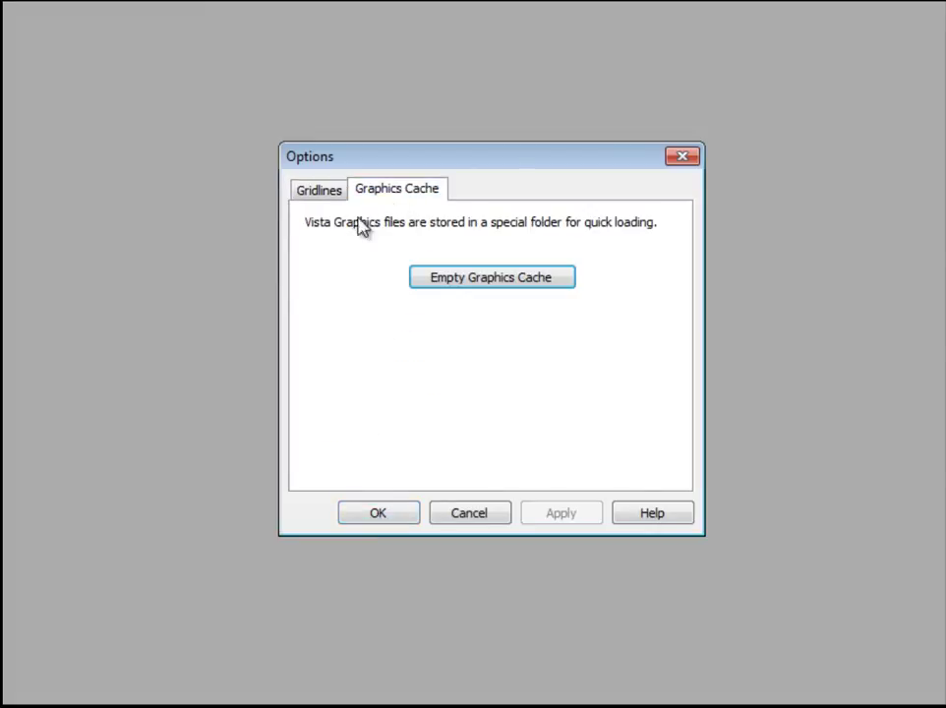
{"action": "left_click", "coordinate": [500, 283]}
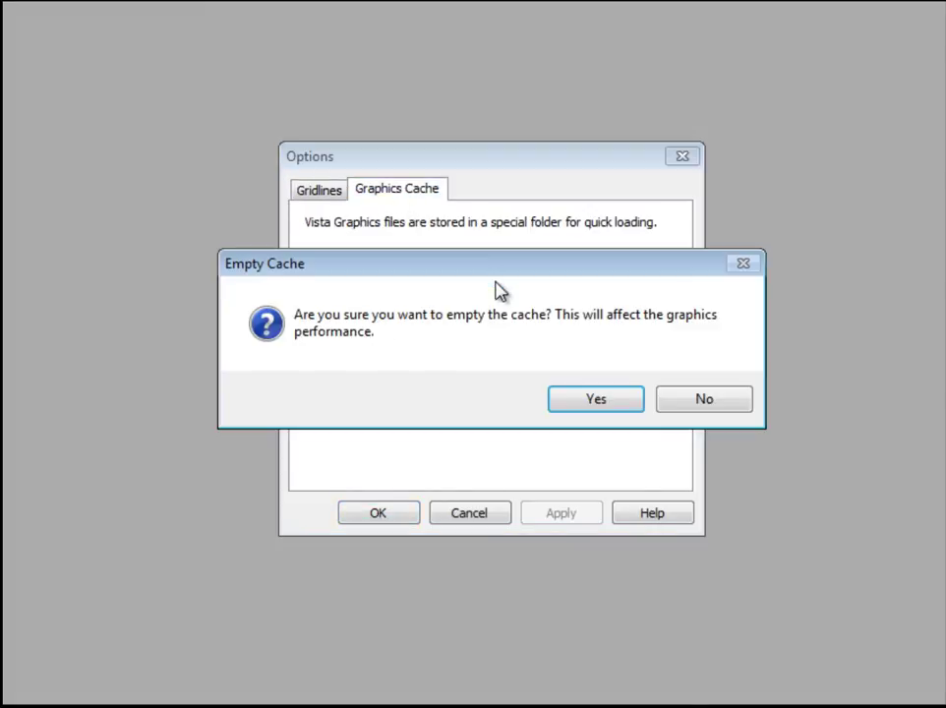
{"action": "left_click", "coordinate": [599, 403]}
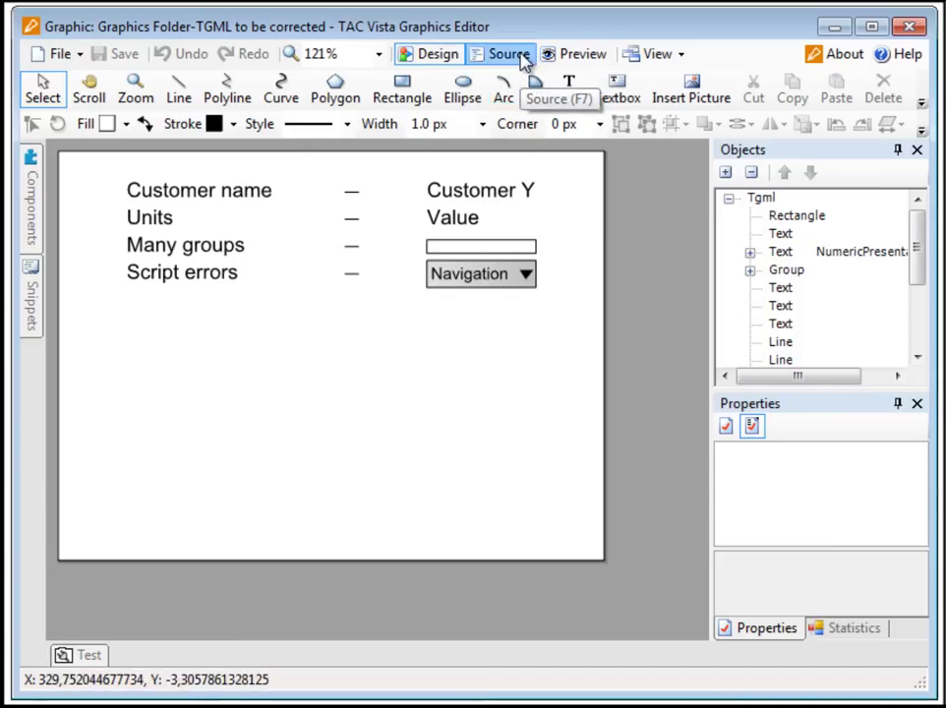
Show the graphic's TGML source and select the Unit="°C" attribute on line 11.
{"action": "left_click", "coordinate": [525, 59]}
{"action": "left_click_drag", "start_coordinate": [275, 634], "coordinate": [379, 638]}
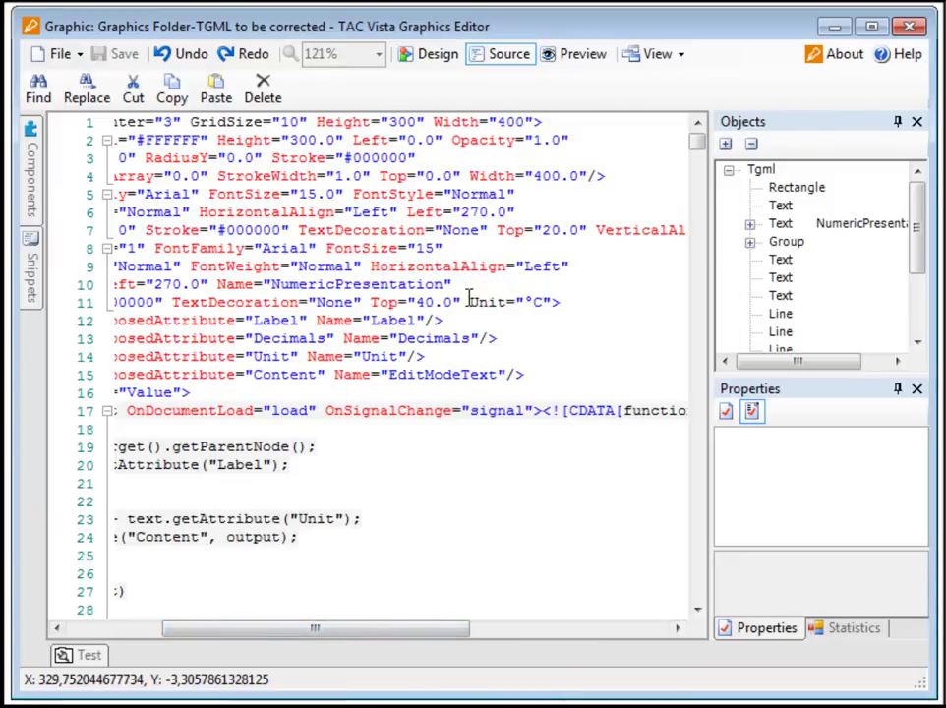
{"action": "left_click_drag", "start_coordinate": [470, 302], "coordinate": [556, 305]}
{"action": "key", "text": "ctrl+c"}
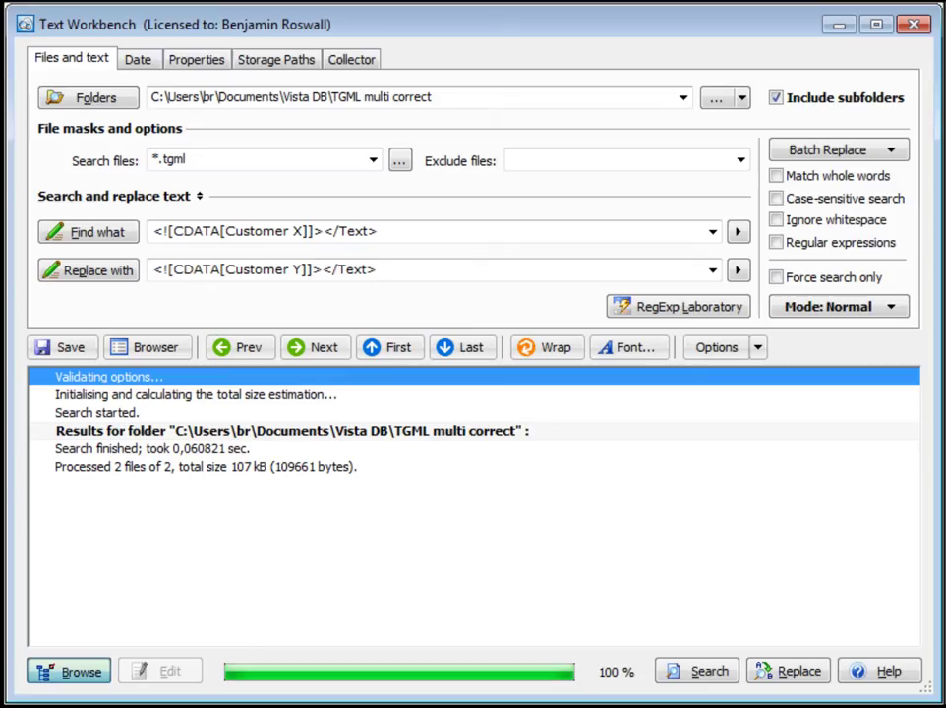
Paste Unit="°C" as both search and replacement text and search the .tgml files, getting no hits.
{"action": "left_click_drag", "start_coordinate": [420, 233], "coordinate": [149, 232]}
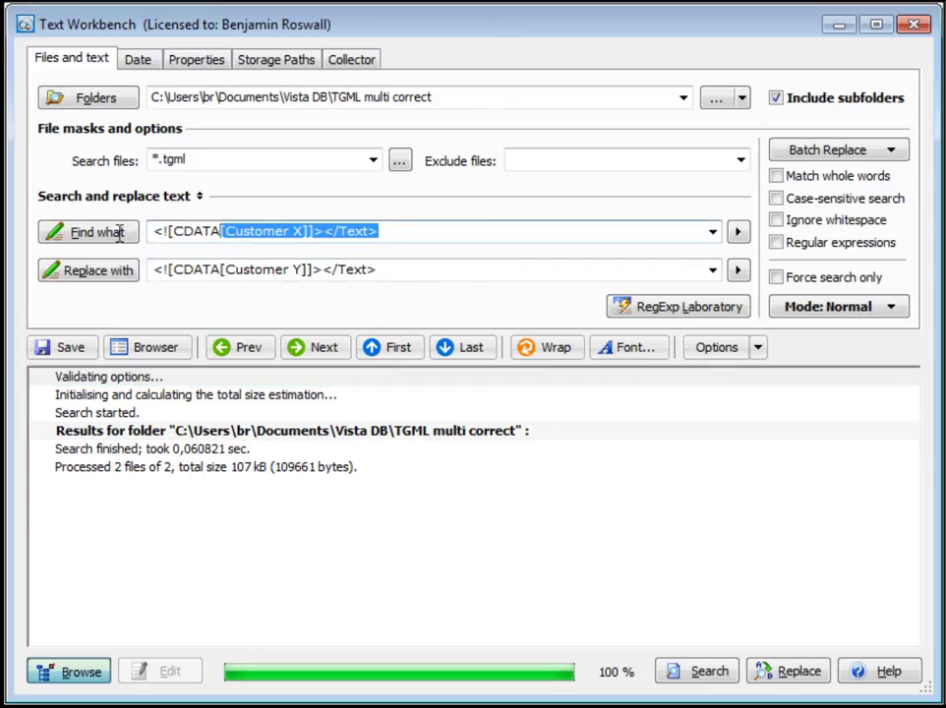
{"action": "right_click", "coordinate": [310, 241]}
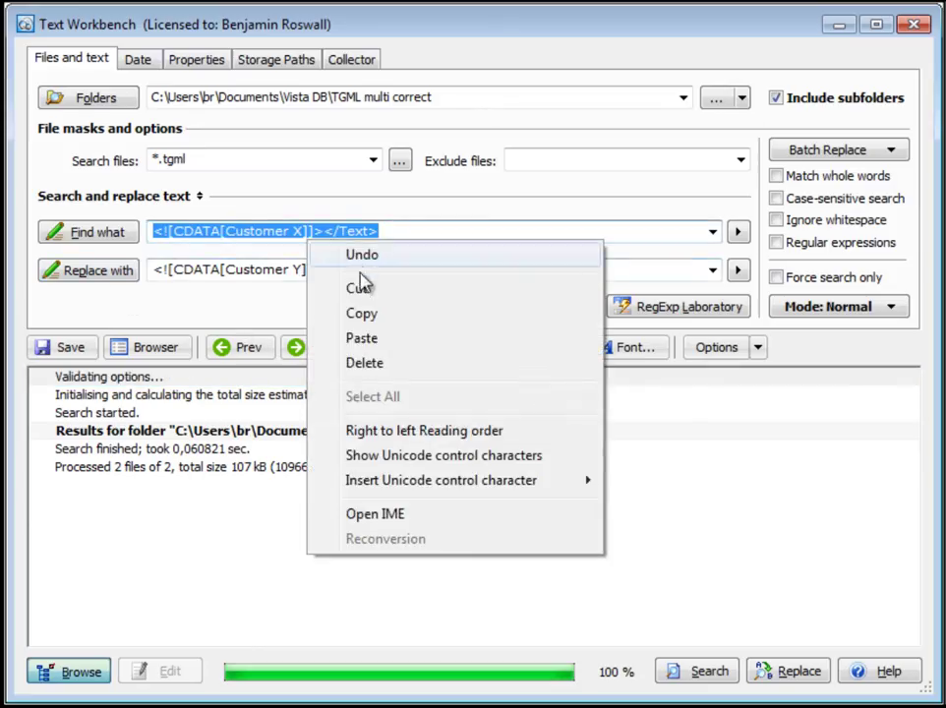
{"action": "left_click", "coordinate": [361, 338]}
{"action": "left_click_drag", "start_coordinate": [414, 273], "coordinate": [212, 285]}
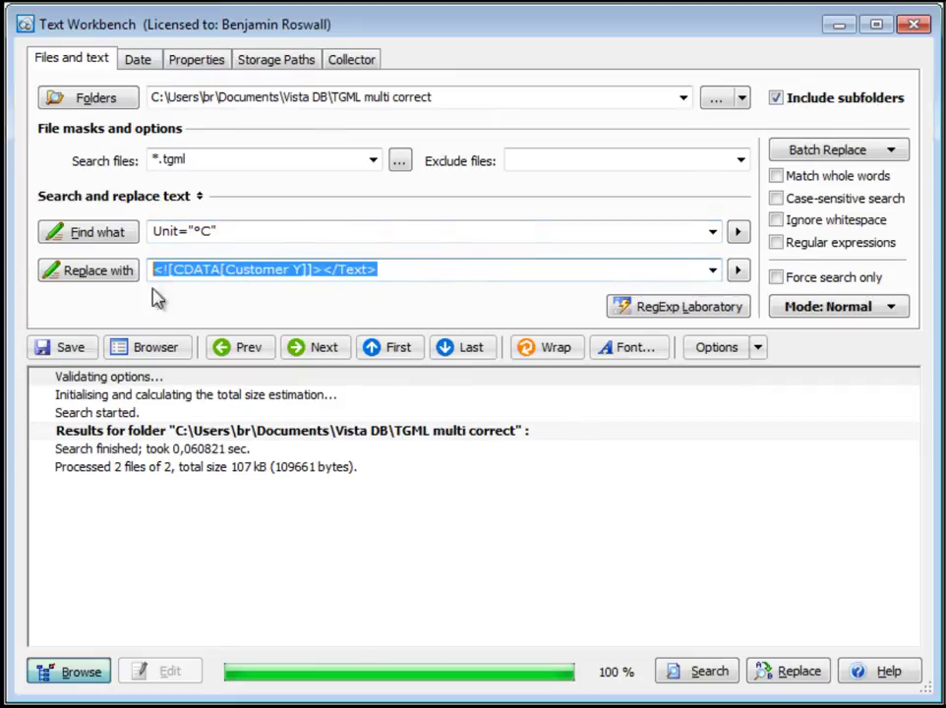
{"action": "right_click", "coordinate": [313, 272]}
{"action": "left_click", "coordinate": [341, 372]}
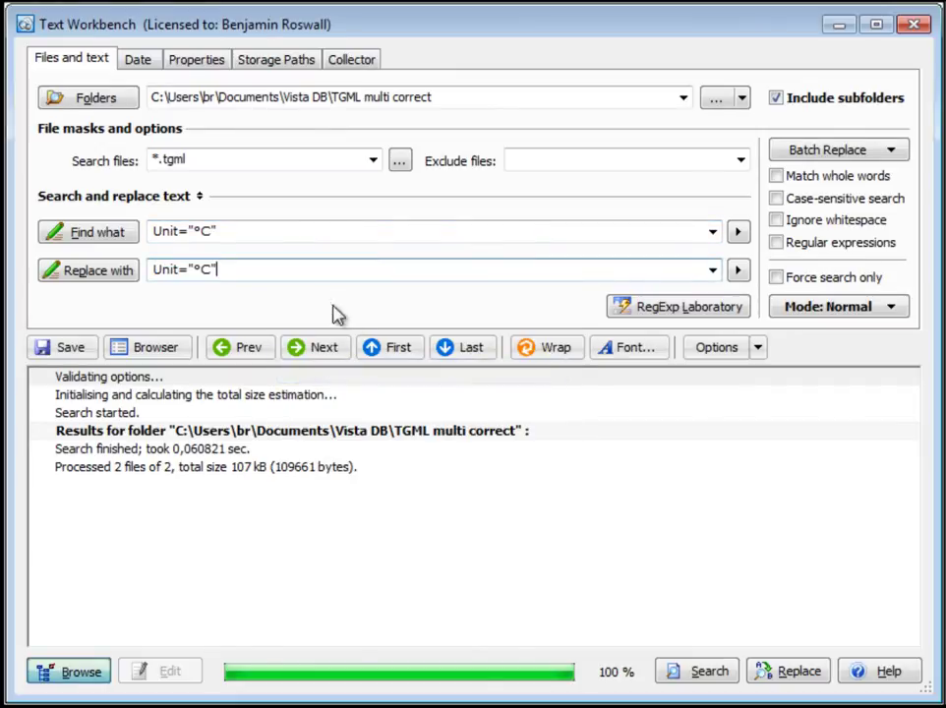
{"action": "left_click", "coordinate": [709, 673]}
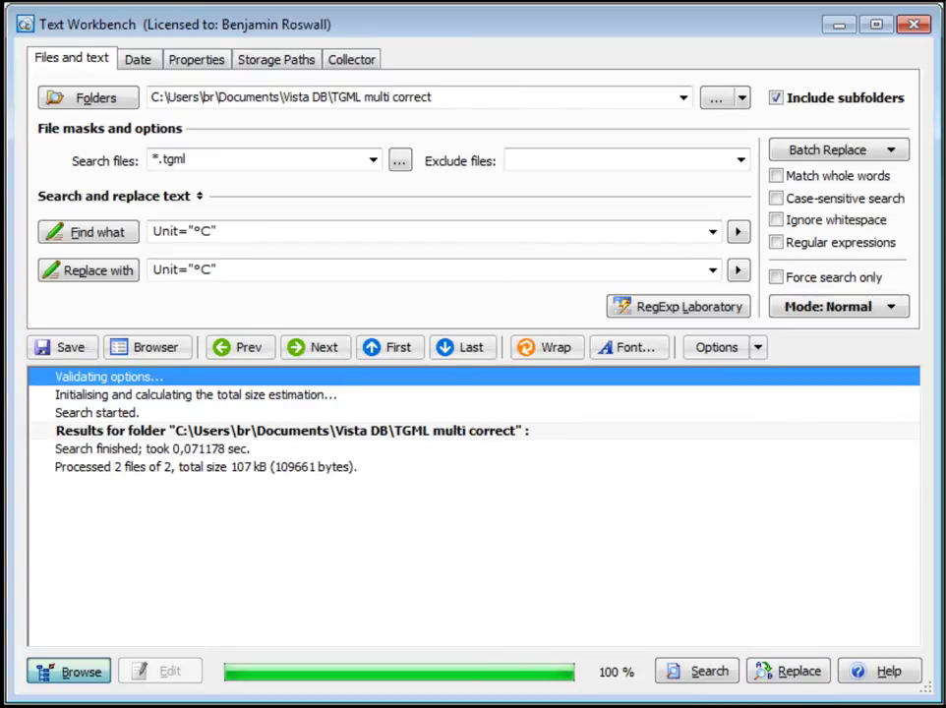
Copy the raw Unit="Â°C text from line 18 of E6E60001.TGML in jEdit.
{"action": "key", "text": "alt+Tab"}
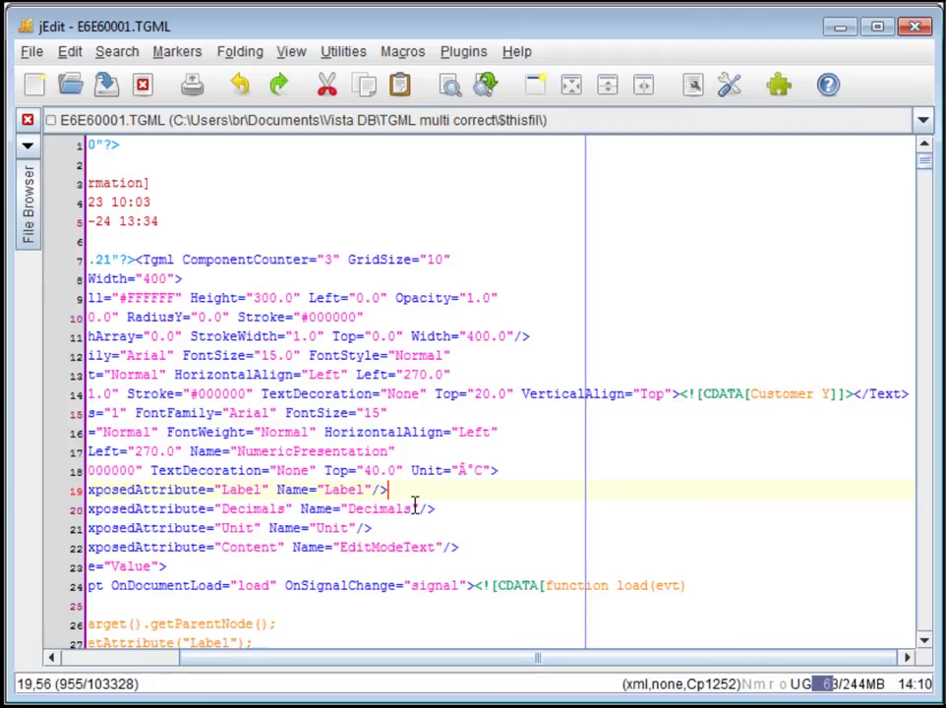
{"action": "left_click_drag", "start_coordinate": [409, 471], "coordinate": [476, 471]}
{"action": "right_click", "coordinate": [470, 472]}
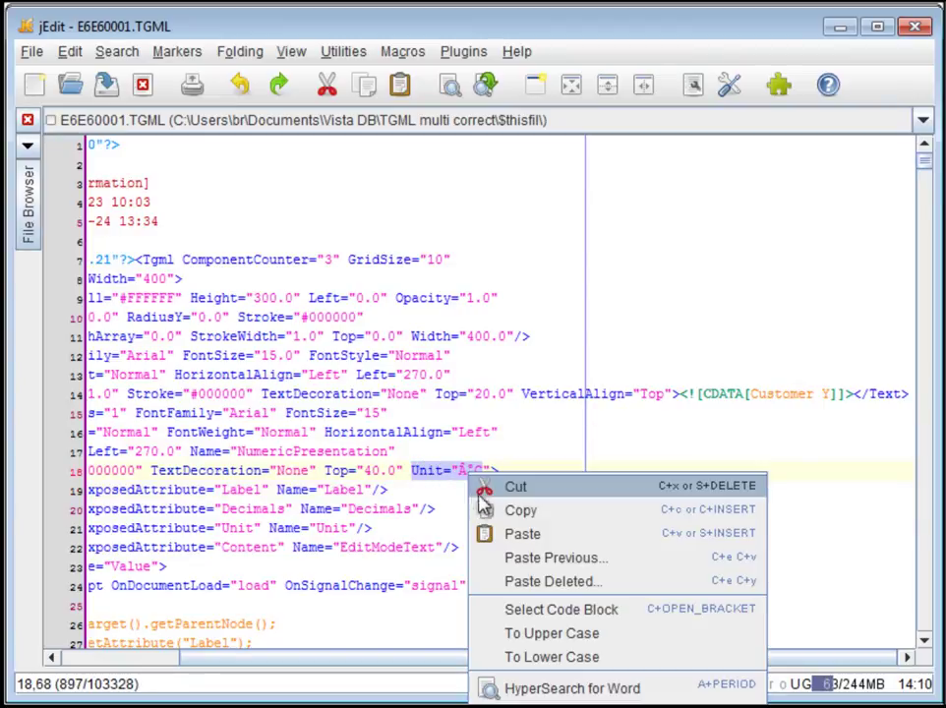
{"action": "left_click", "coordinate": [492, 506]}
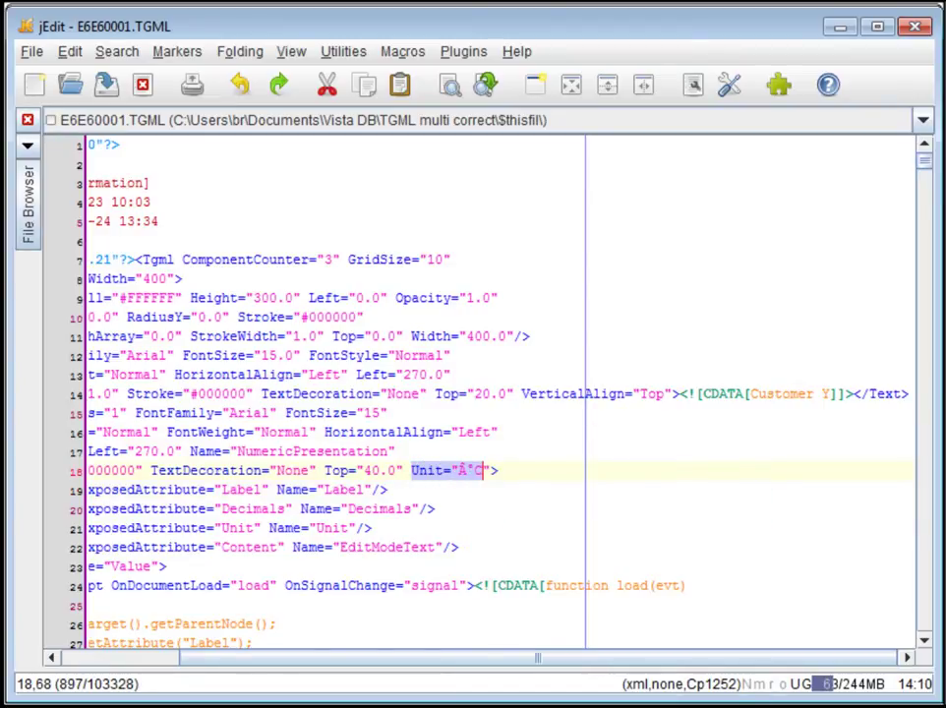
{"action": "key", "text": "alt+Tab"}
Paste Unit="Â°C into both fields, search (one hit in E6E60001.TGML), and make the replacement Unit="Â°F.
{"action": "left_click", "coordinate": [256, 236]}
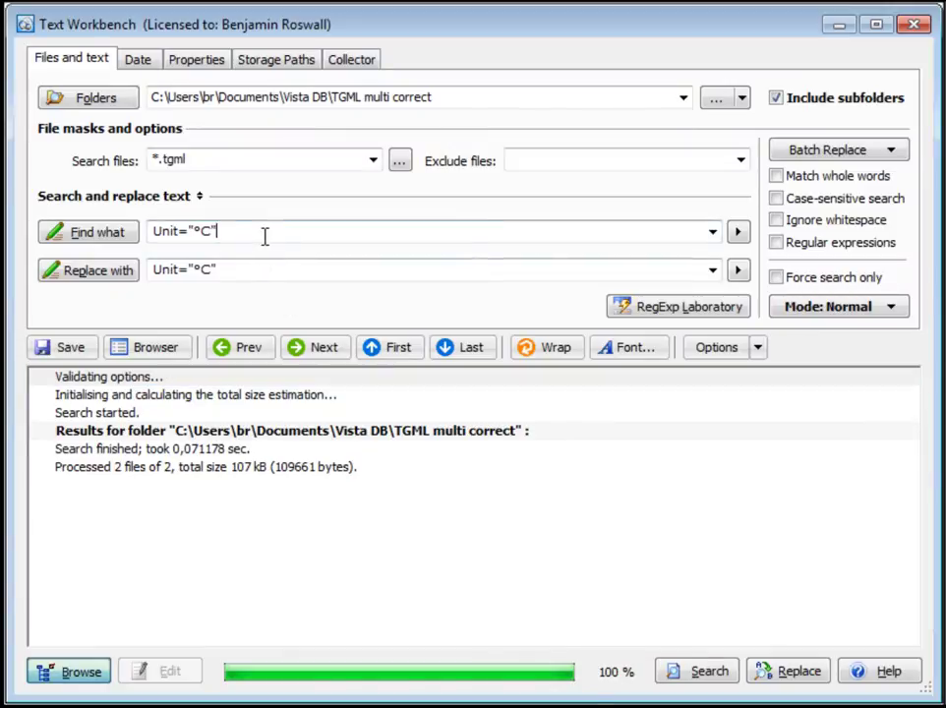
{"action": "left_click_drag", "start_coordinate": [255, 236], "coordinate": [169, 234]}
{"action": "right_click", "coordinate": [189, 234]}
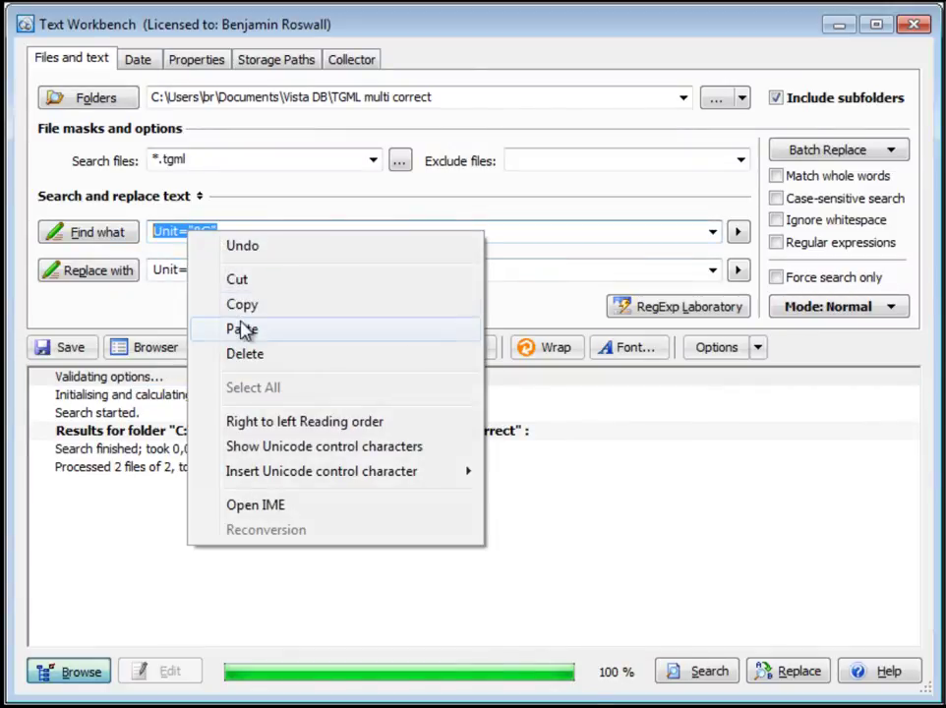
{"action": "left_click", "coordinate": [243, 330]}
{"action": "left_click_drag", "start_coordinate": [234, 274], "coordinate": [85, 269]}
{"action": "right_click", "coordinate": [187, 276]}
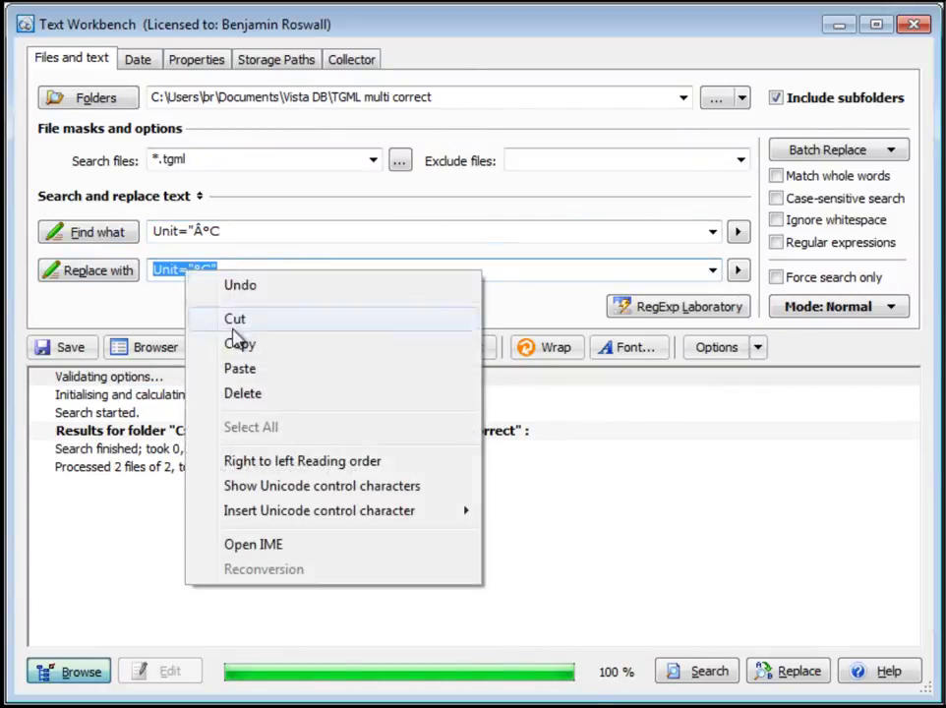
{"action": "left_click", "coordinate": [243, 370]}
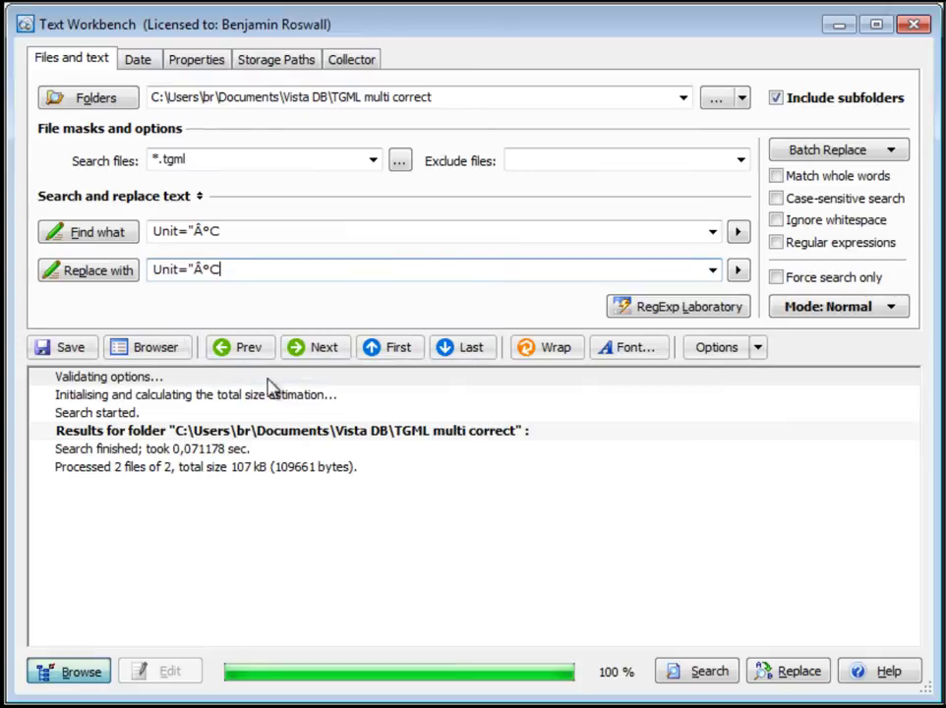
{"action": "left_click", "coordinate": [700, 678]}
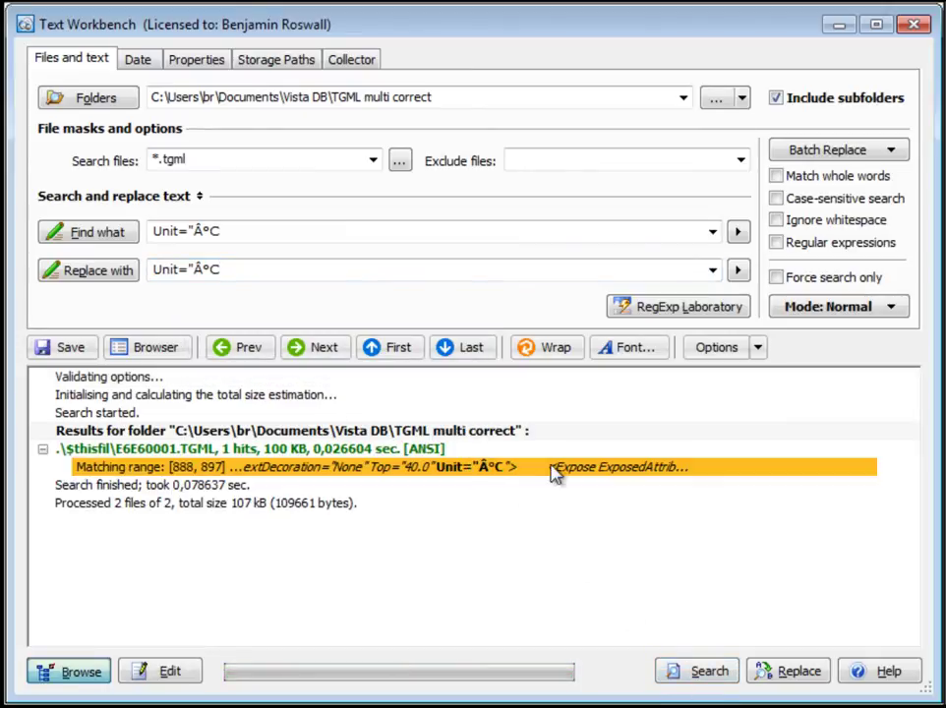
{"action": "left_click", "coordinate": [251, 273]}
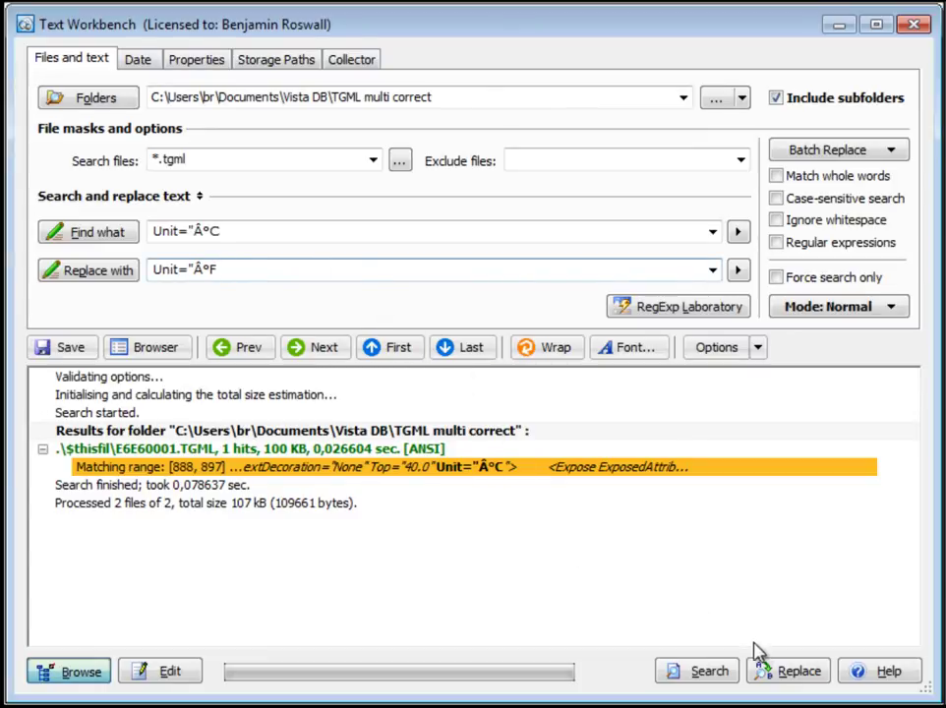
Replace Unit="Â°C with Unit="Â°F, accepting the single replacement in E6E60001.TGML.
{"action": "left_click", "coordinate": [769, 676]}
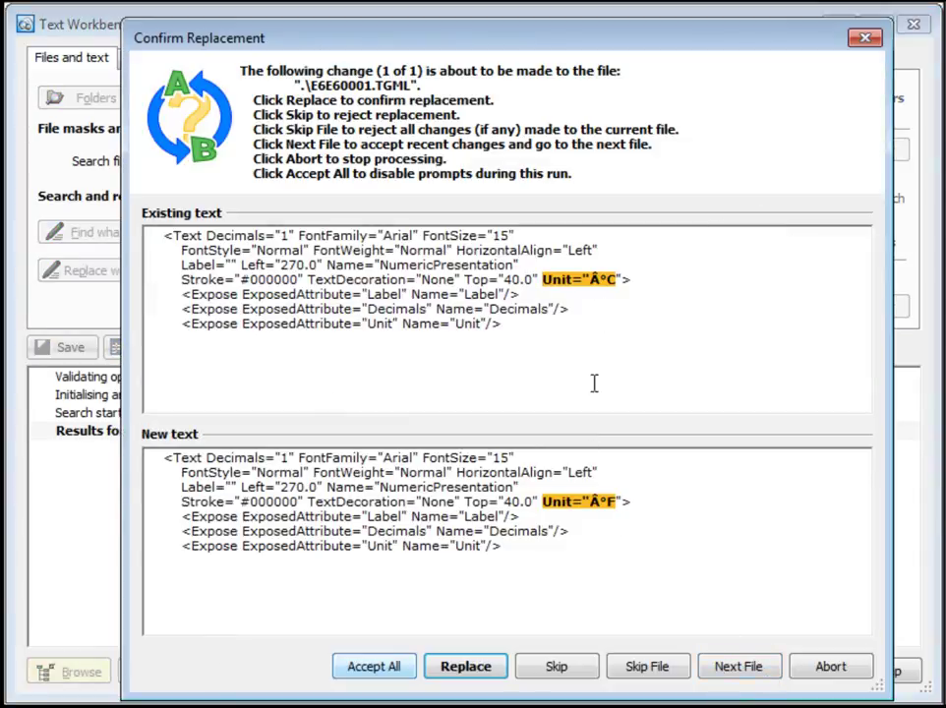
{"action": "left_click", "coordinate": [404, 669]}
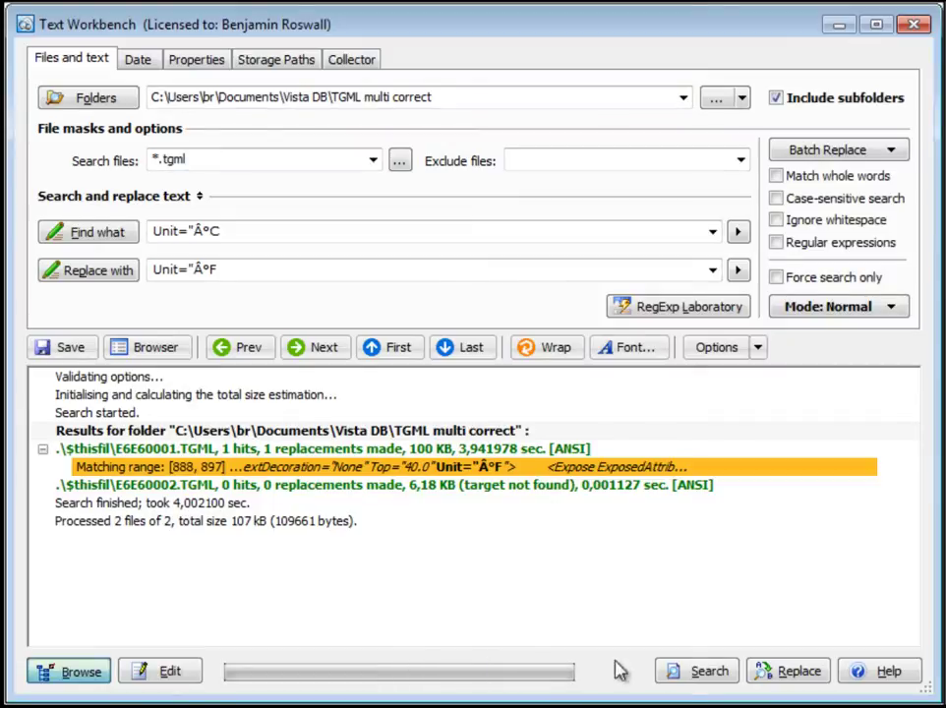
Accept the reloaded E6E60001.TGML in jEdit, check line 18 shows Unit="Â°F, then return to the Graphics Editor.
{"action": "key", "text": "alt+Tab"}
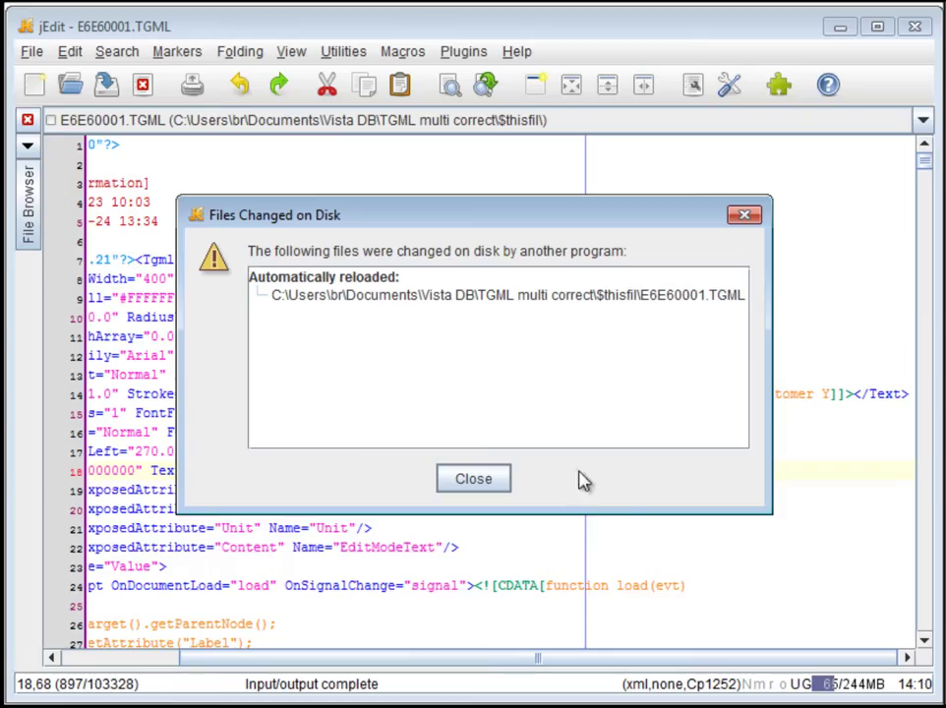
{"action": "left_click", "coordinate": [484, 484]}
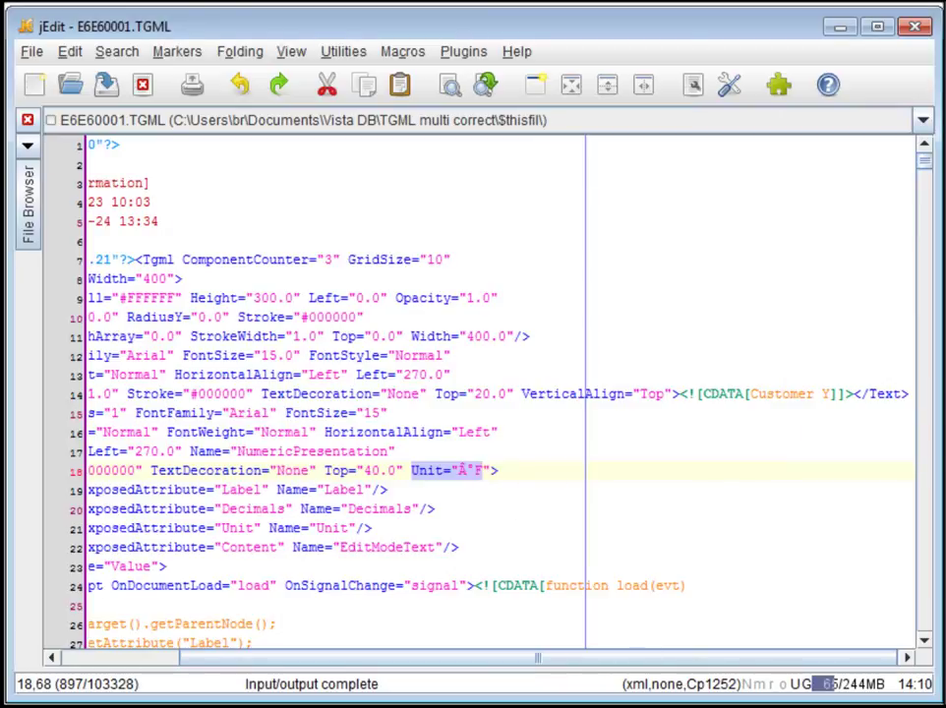
{"action": "key", "text": "alt+Tab"}
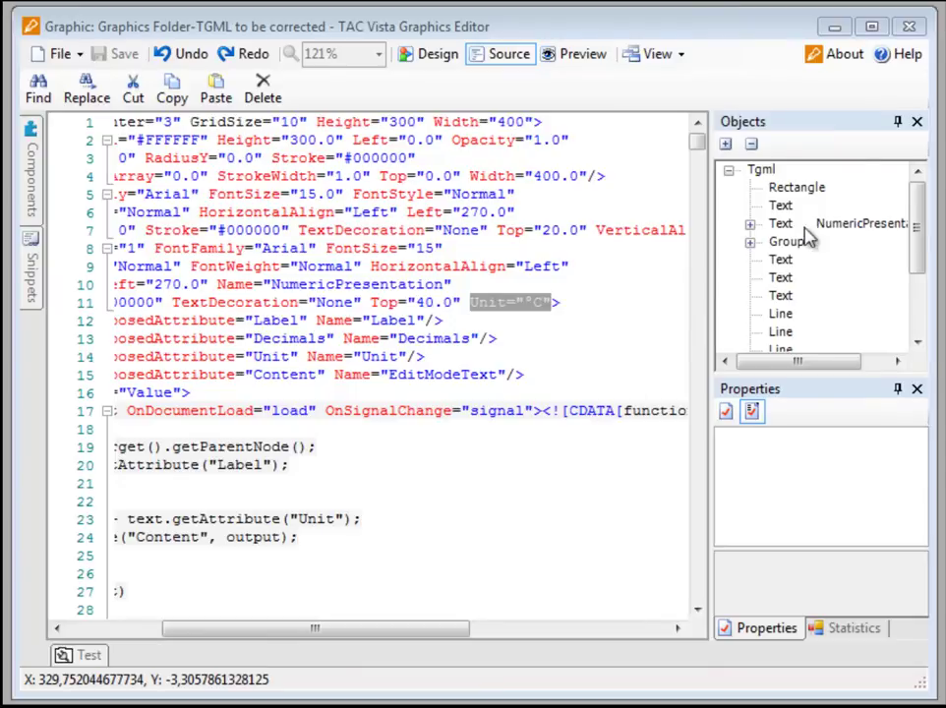
Close the stale graphic and empty the graphics cache, confirming with Yes.
{"action": "left_click", "coordinate": [912, 32]}
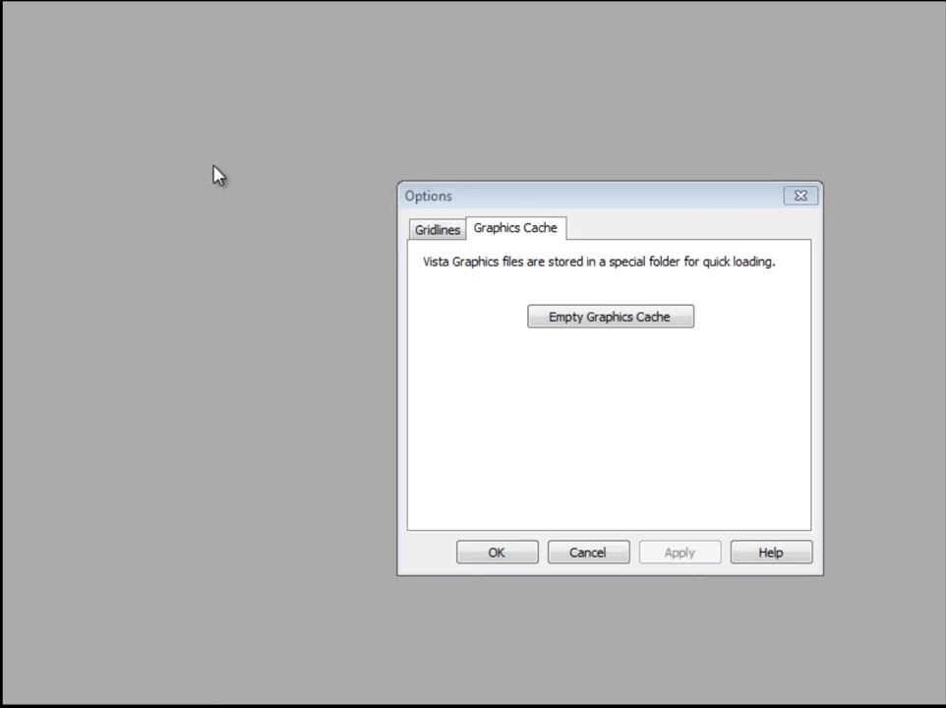
{"action": "left_click", "coordinate": [661, 327]}
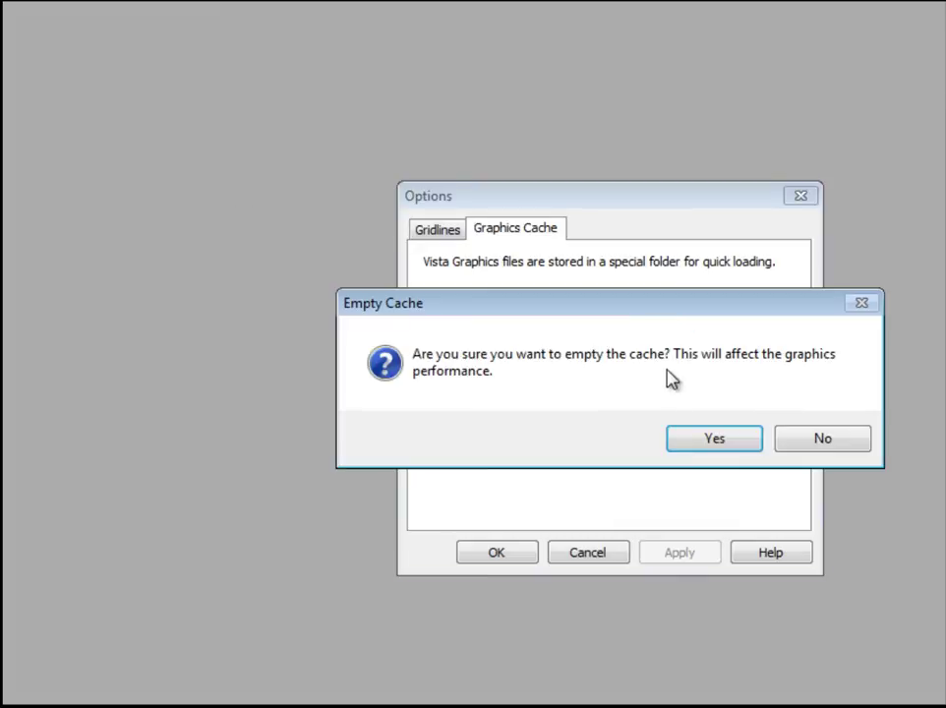
{"action": "left_click", "coordinate": [721, 442]}
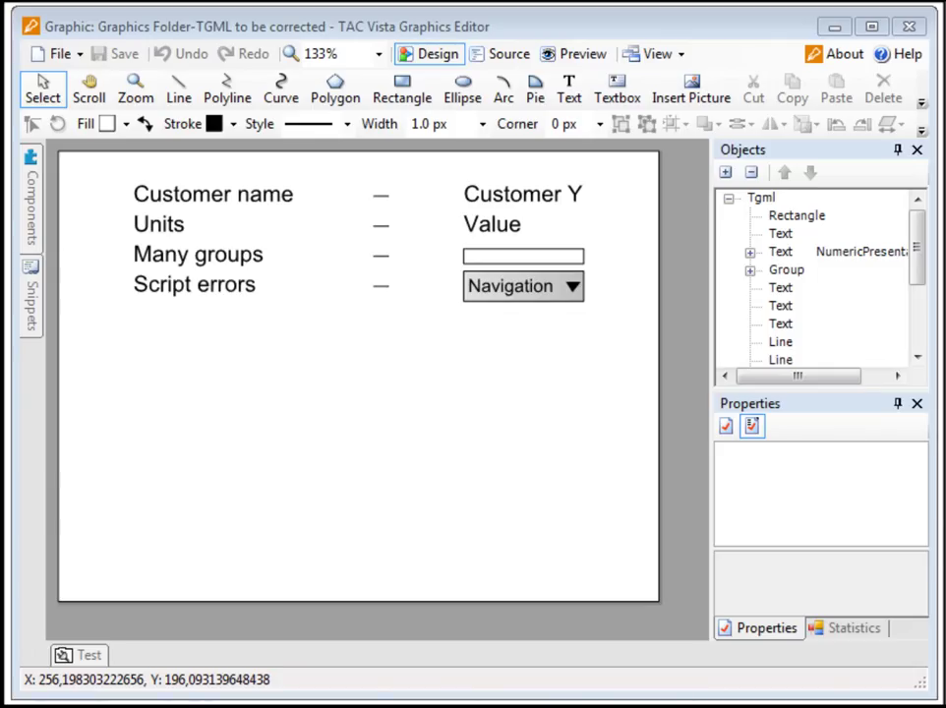
Expand Navigation > MenuPoint > Component, select its Script, and scroll Properties to Content.
{"action": "left_click", "coordinate": [544, 283]}
{"action": "left_click", "coordinate": [750, 342]}
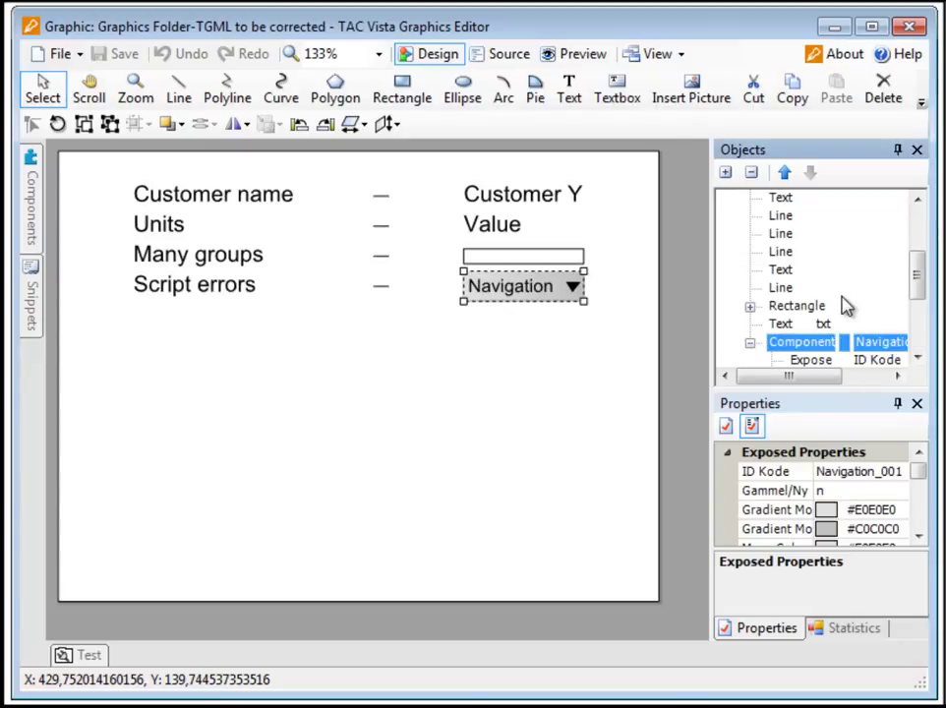
{"action": "left_click", "coordinate": [772, 325]}
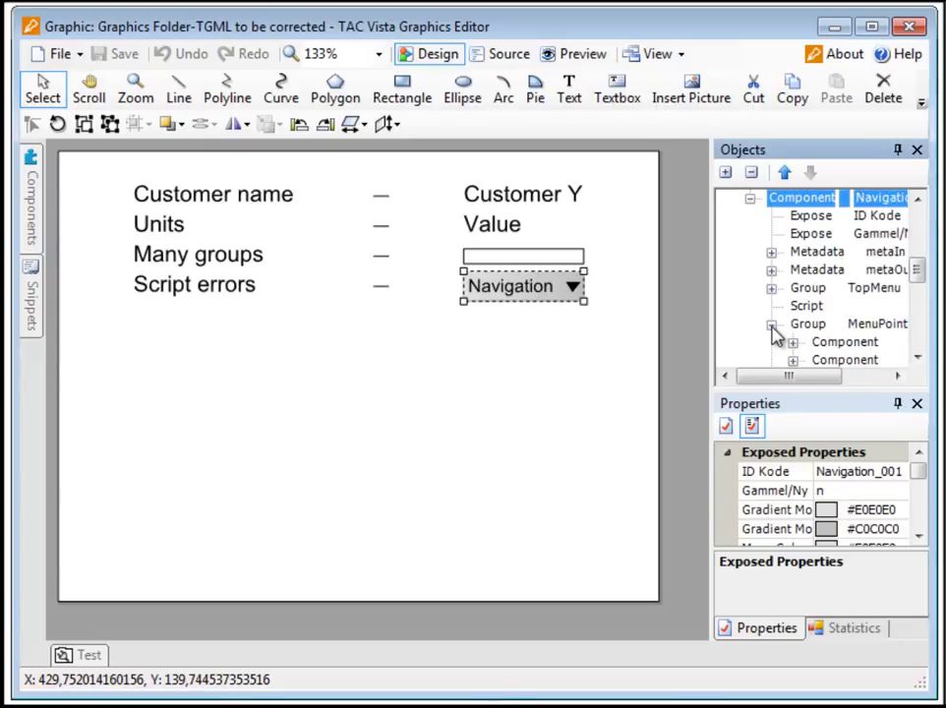
{"action": "left_click", "coordinate": [792, 343]}
{"action": "scroll", "coordinate": [811, 314], "scroll_direction": "down", "scroll_amount": 3}
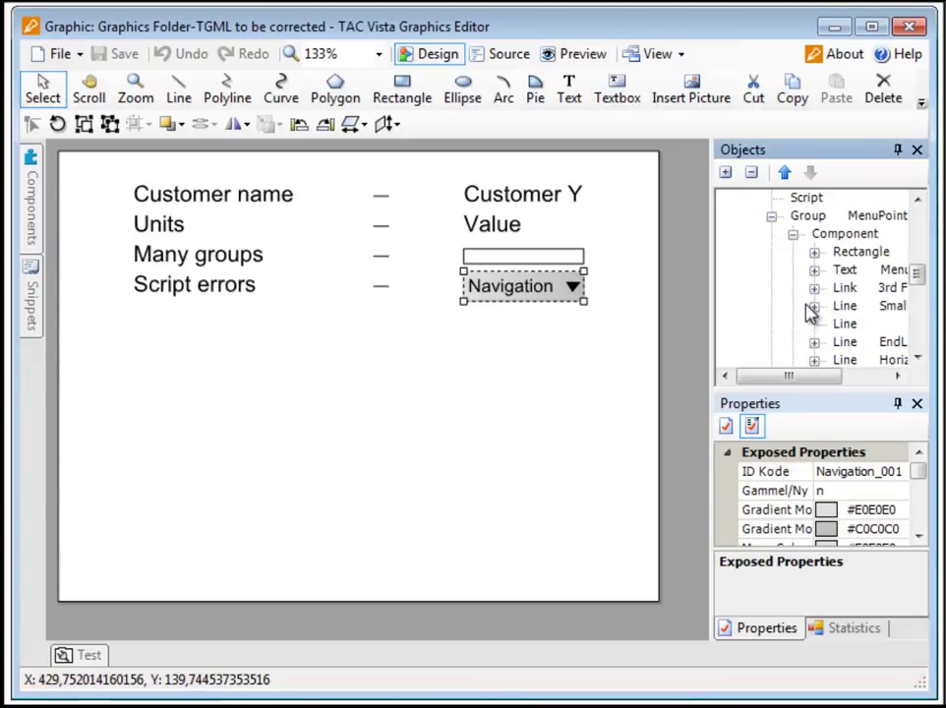
{"action": "scroll", "coordinate": [810, 313], "scroll_direction": "down", "scroll_amount": 1}
{"action": "left_click", "coordinate": [841, 269]}
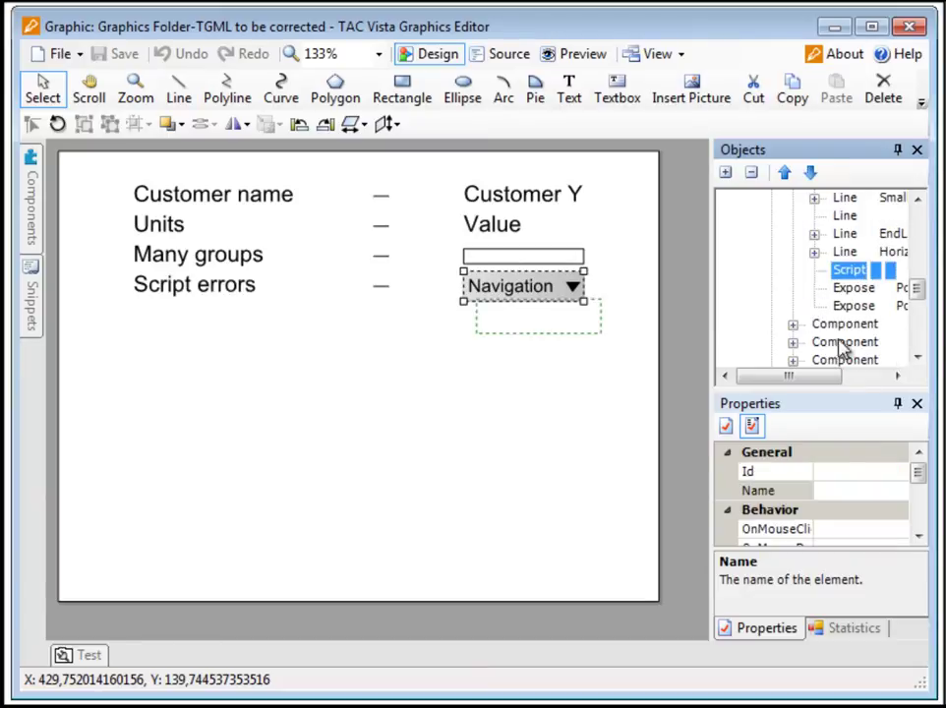
{"action": "left_click_drag", "start_coordinate": [917, 475], "coordinate": [917, 529]}
Insert a commented evt.stopPropagation() line after the ViewObject invoke call, then close the script editor.
{"action": "left_click", "coordinate": [915, 529]}
{"action": "left_click", "coordinate": [906, 529]}
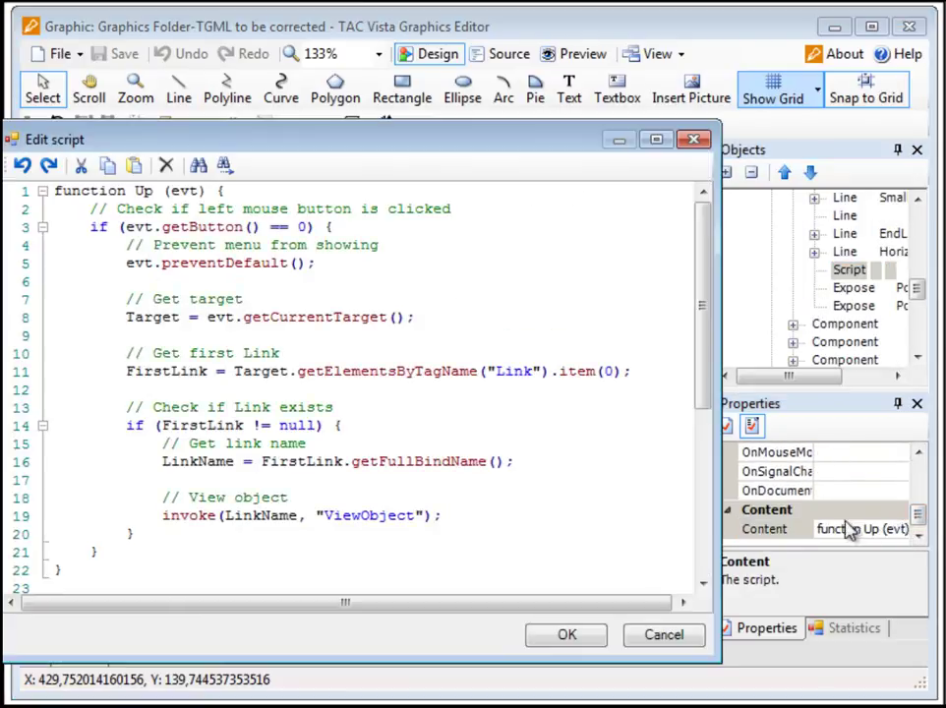
{"action": "left_click_drag", "start_coordinate": [490, 148], "coordinate": [566, 110]}
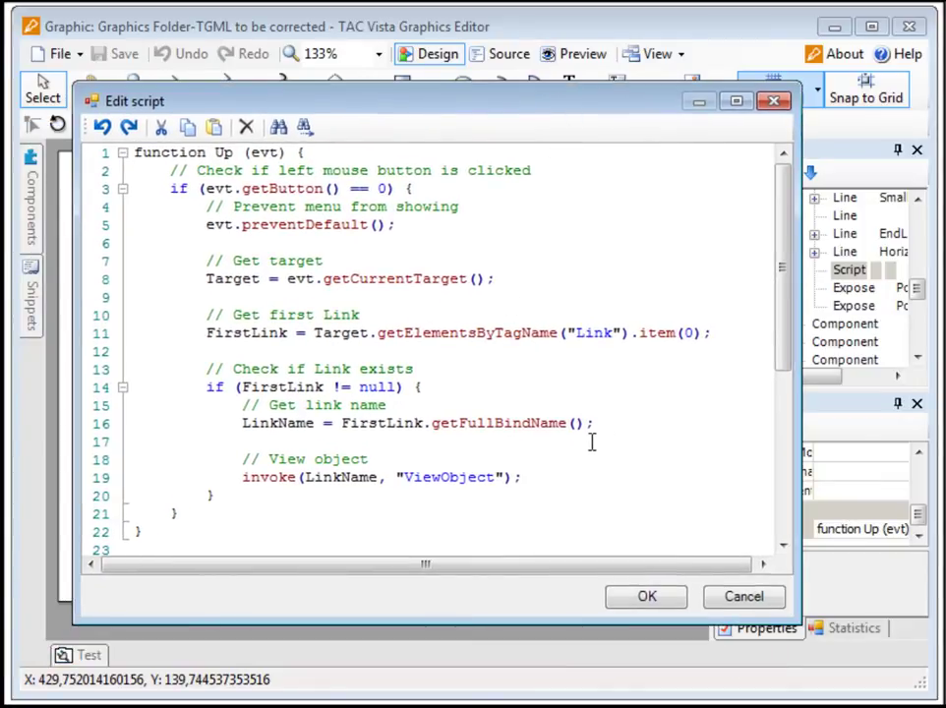
{"action": "left_click_drag", "start_coordinate": [226, 495], "coordinate": [84, 364]}
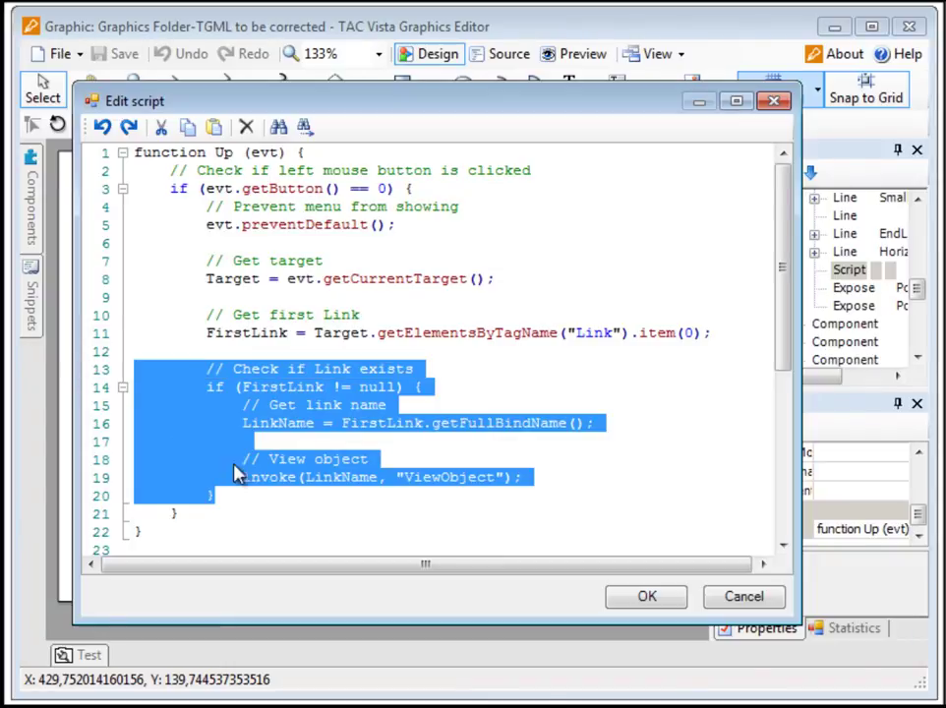
{"action": "left_click", "coordinate": [542, 480]}
{"action": "key", "text": "Return"}
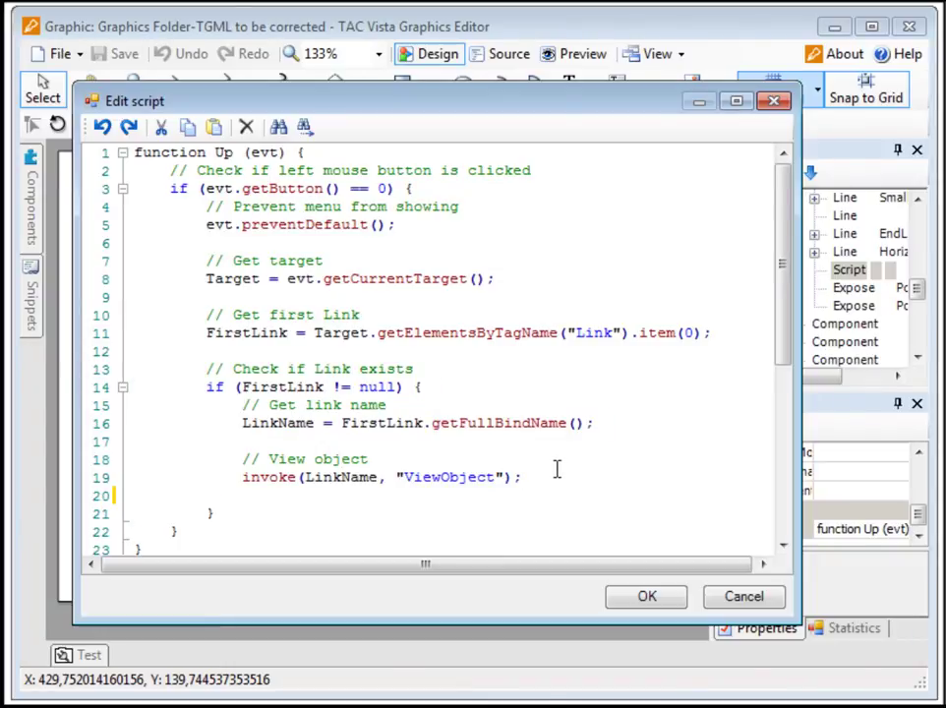
{"action": "left_click", "coordinate": [213, 127]}
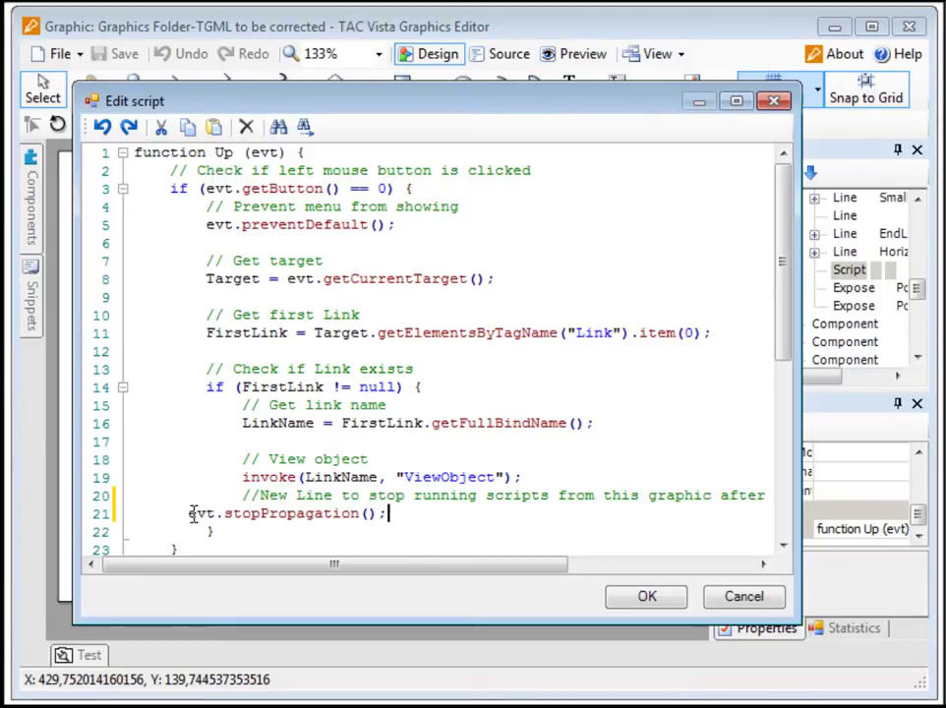
{"action": "left_click", "coordinate": [730, 598]}
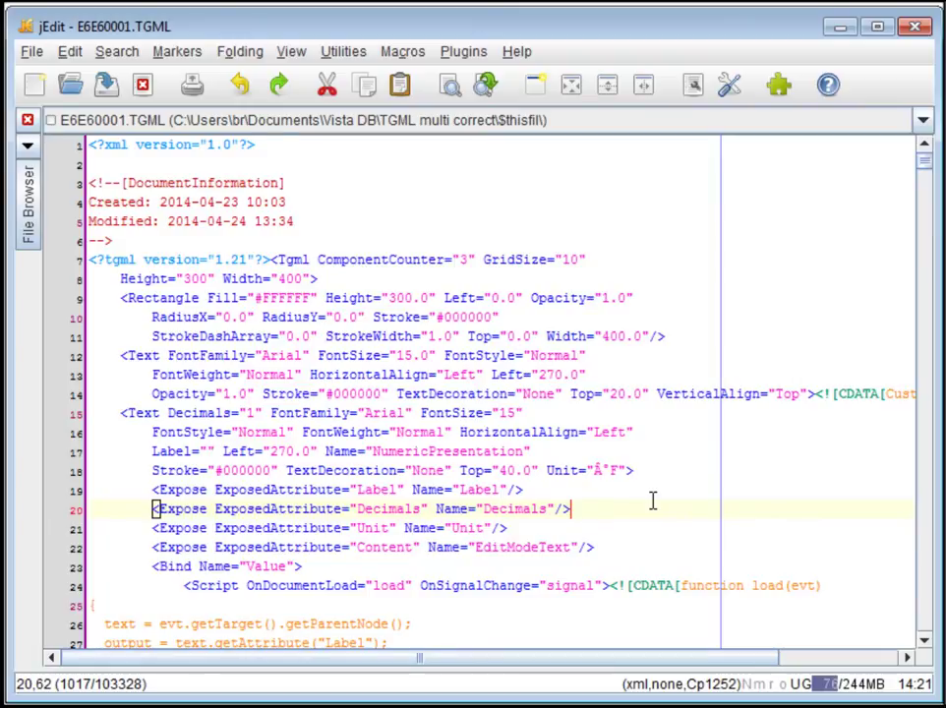
Find the '// View object' comment in E6E60001.TGML using Search and Replace.
{"action": "scroll", "coordinate": [652, 502], "scroll_direction": "down", "scroll_amount": 1}
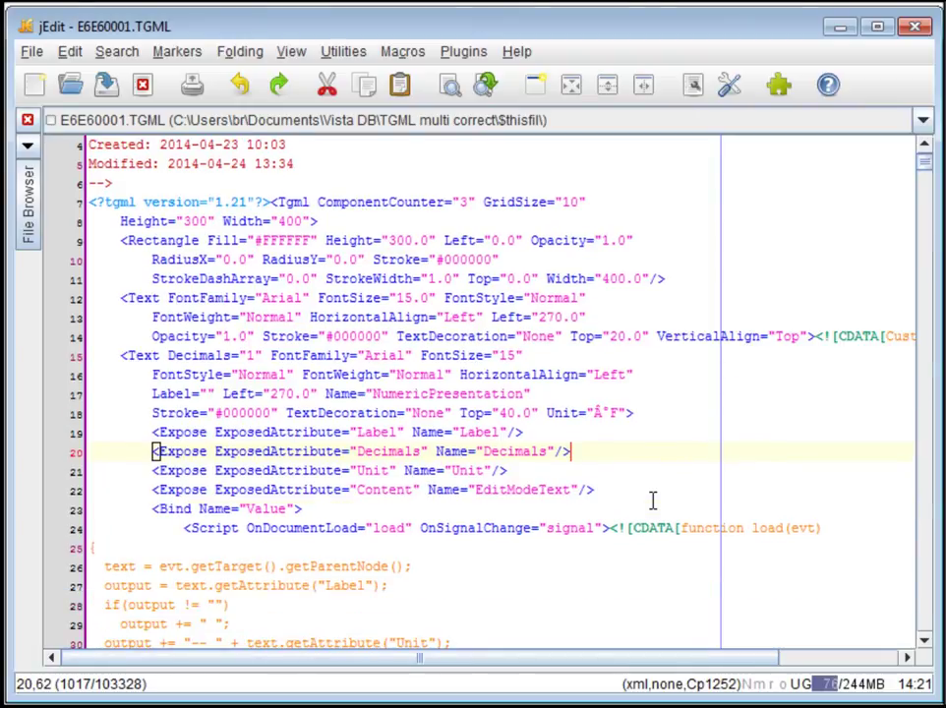
{"action": "left_click", "coordinate": [113, 51]}
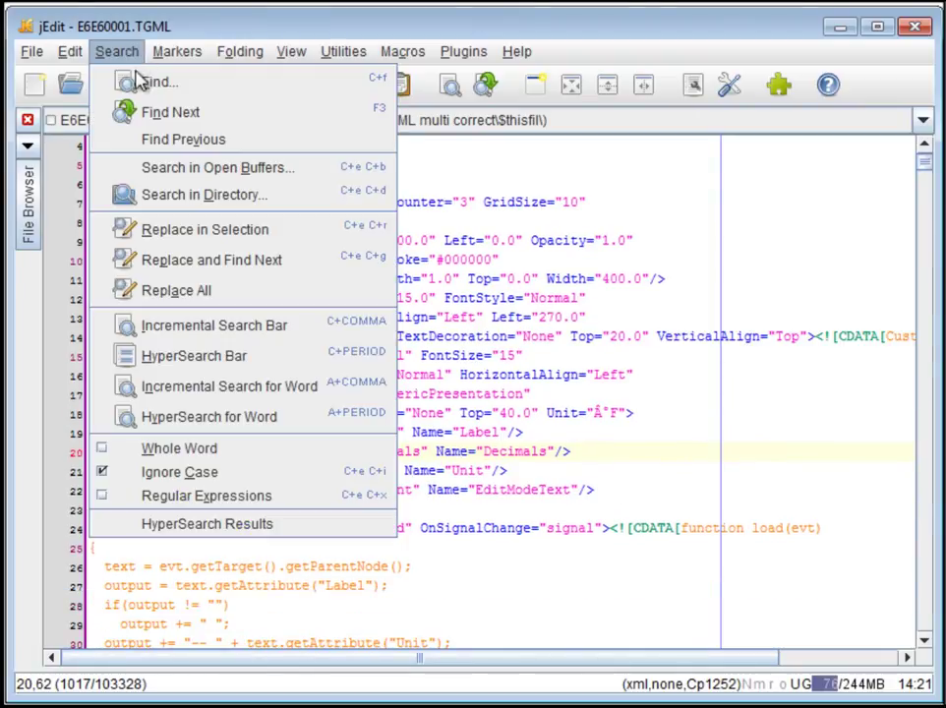
{"action": "left_click", "coordinate": [139, 82]}
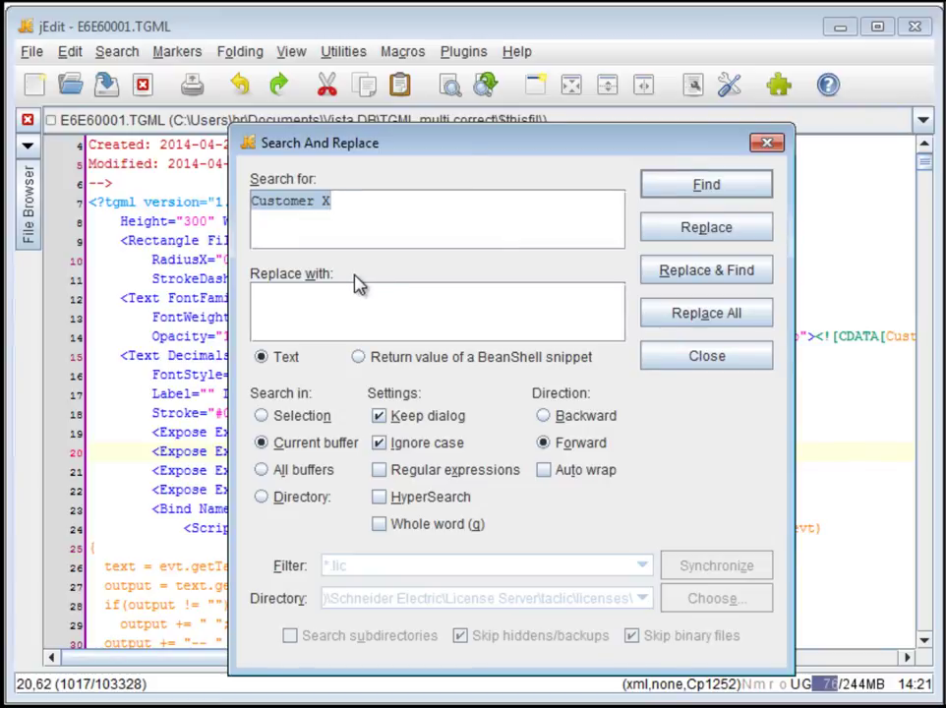
{"action": "type", "text": "// Views"}
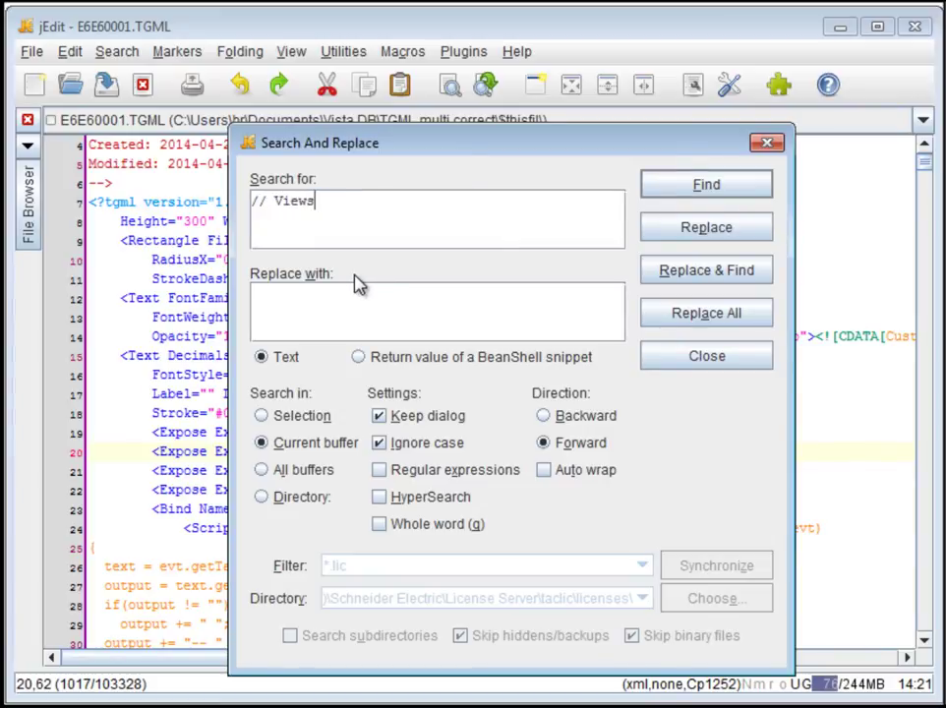
{"action": "key", "text": "BackSpace"}
{"action": "type", "text": "object"}
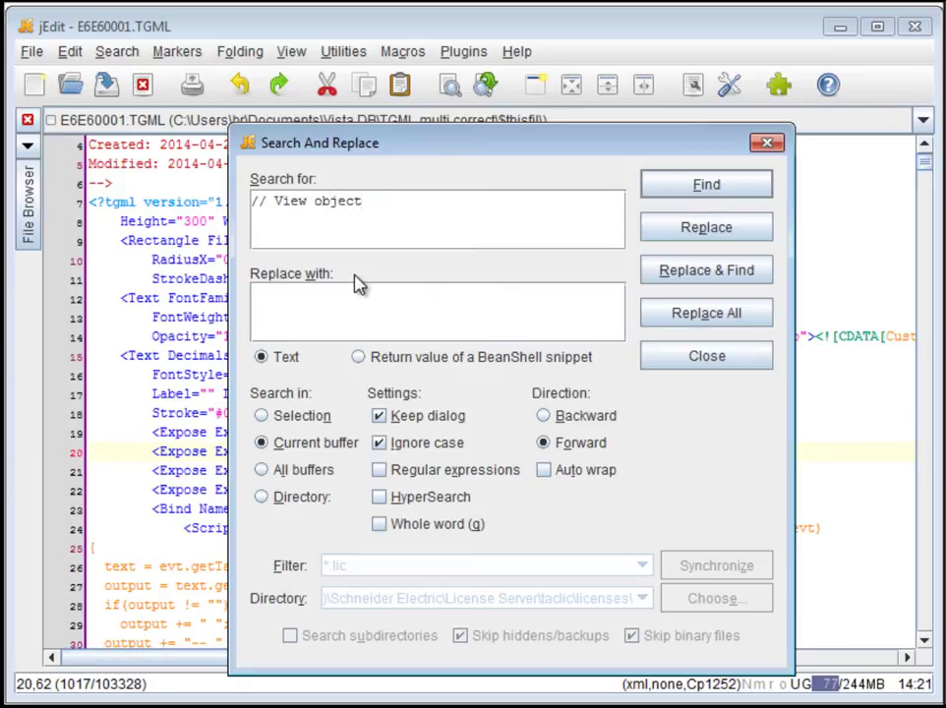
{"action": "left_click", "coordinate": [709, 189]}
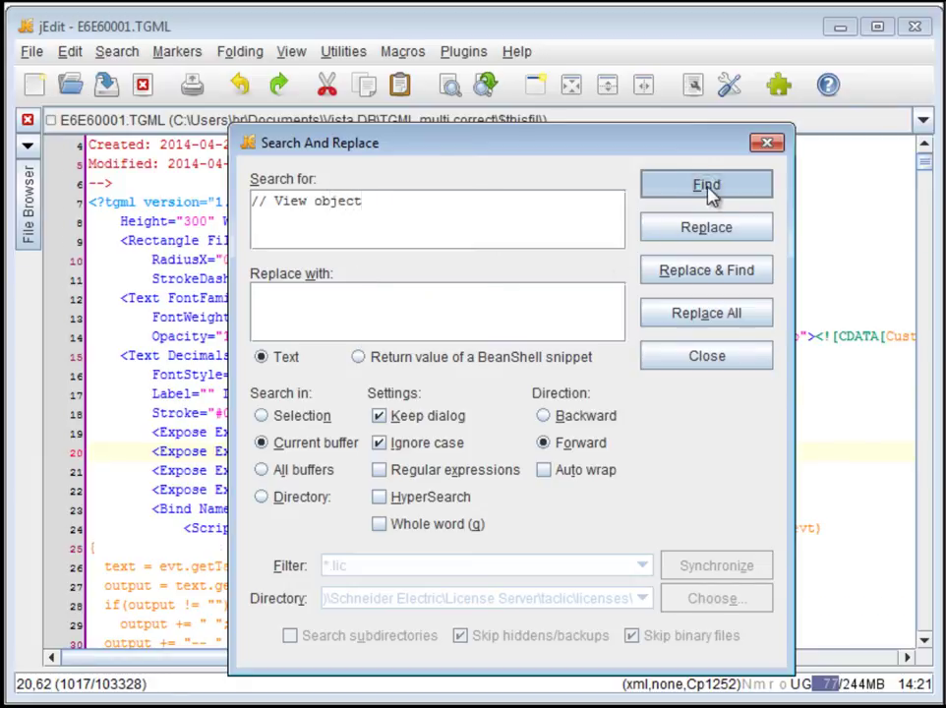
{"action": "left_click", "coordinate": [694, 360]}
Select and copy the Check if Link exists block on lines 382–389.
{"action": "left_click", "coordinate": [377, 413]}
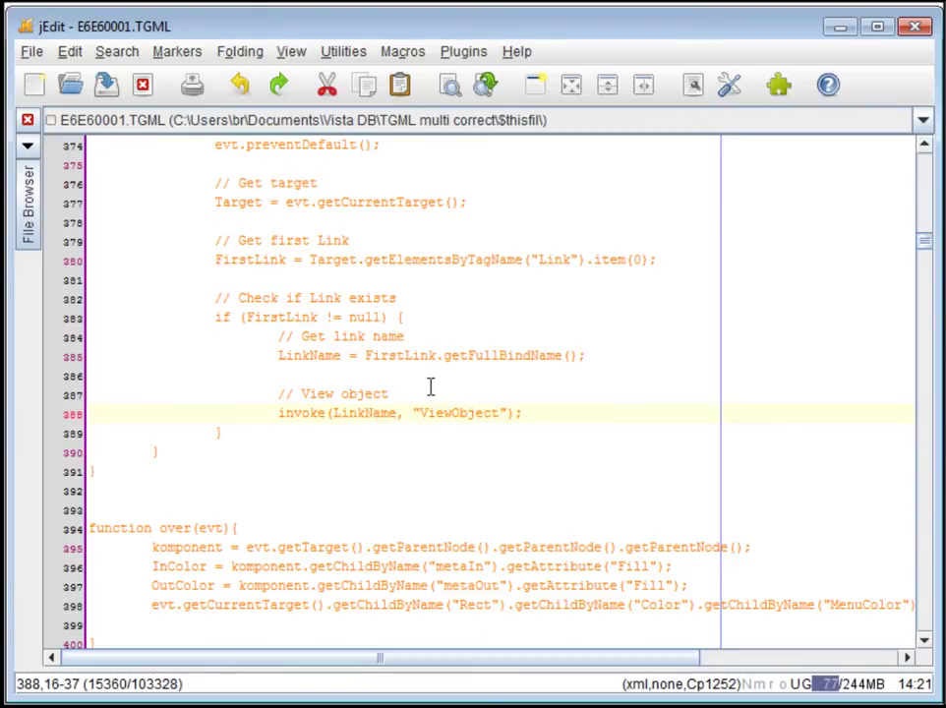
{"action": "left_click_drag", "start_coordinate": [228, 433], "coordinate": [214, 298]}
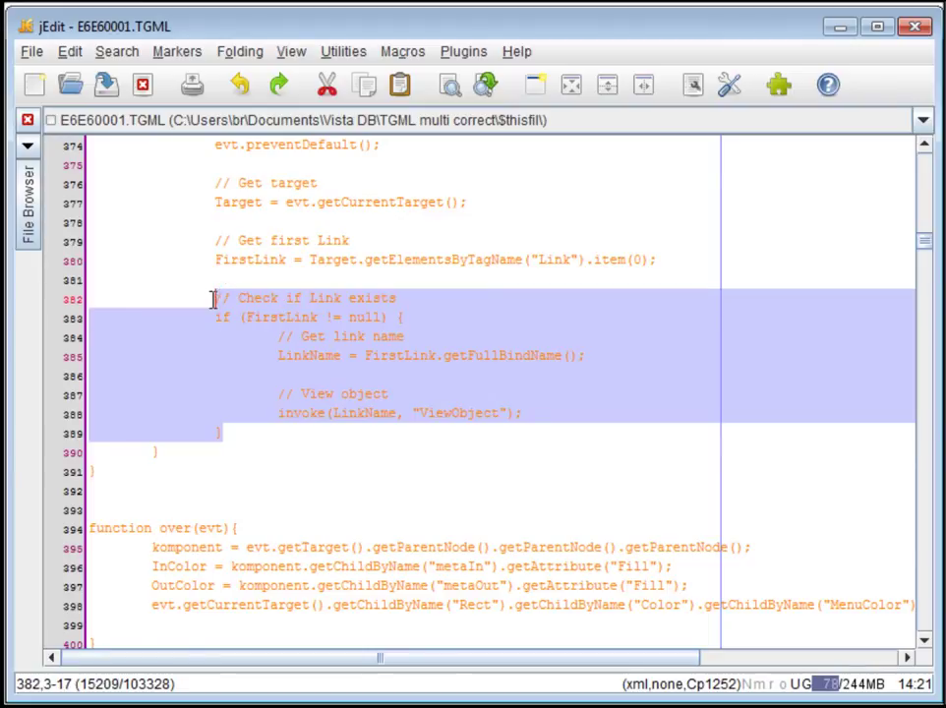
{"action": "right_click", "coordinate": [352, 401]}
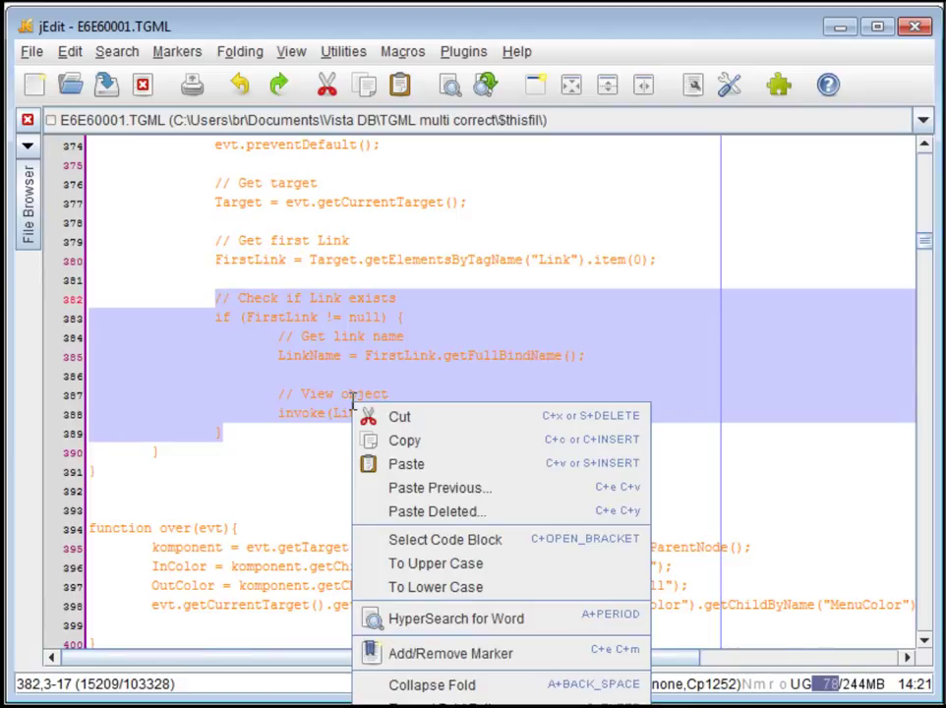
{"action": "left_click", "coordinate": [403, 443]}
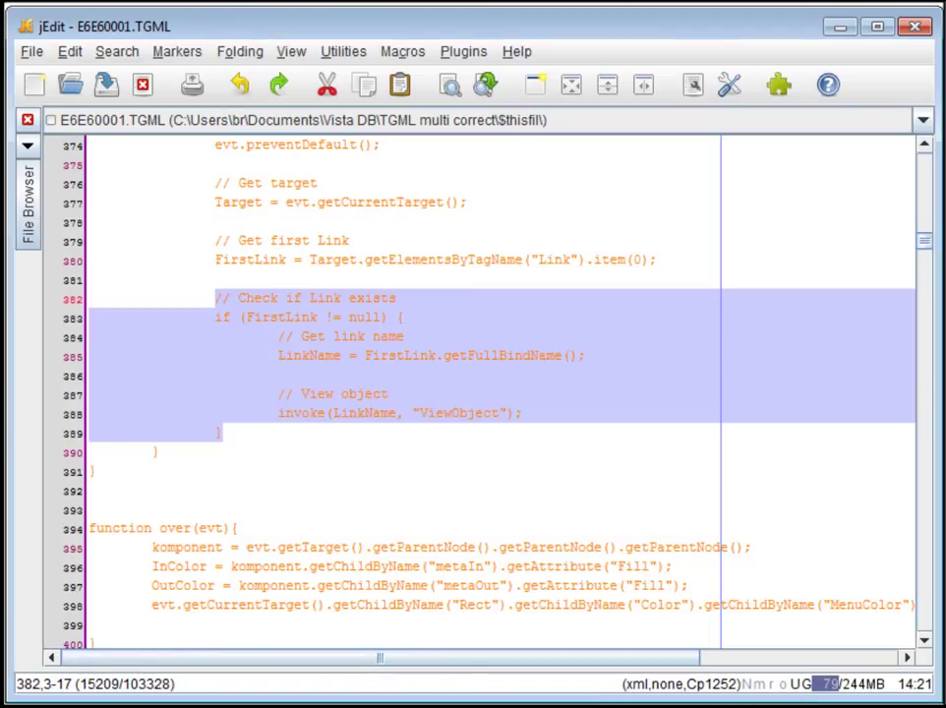
Paste the Check if Link exists block into Find what via the Multiline Editor and inspect its escaped line breaks.
{"action": "key", "text": "alt+Tab"}
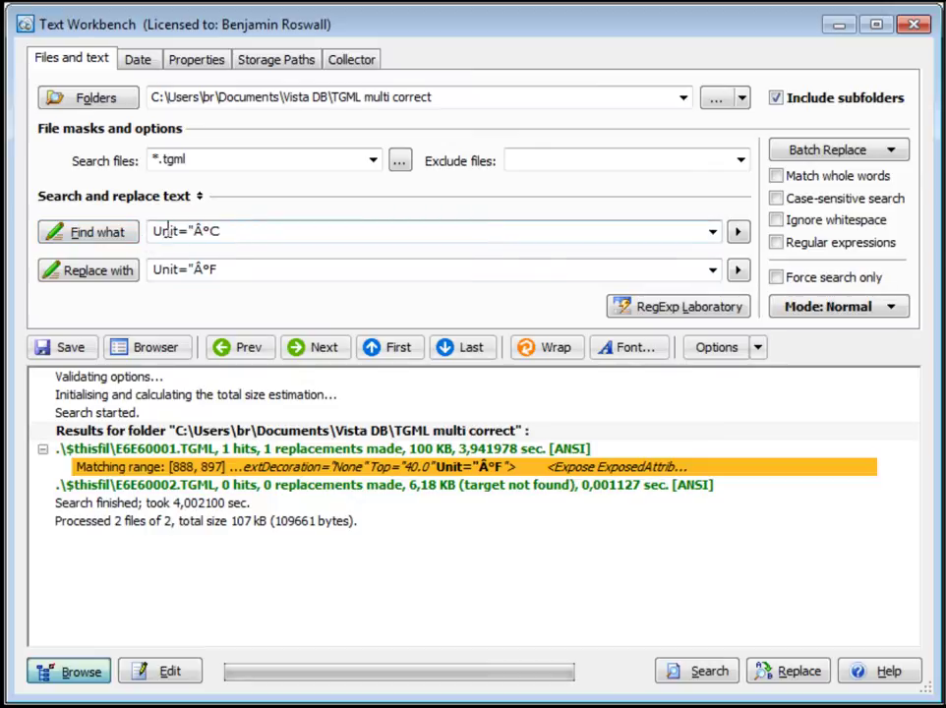
{"action": "left_click", "coordinate": [113, 239]}
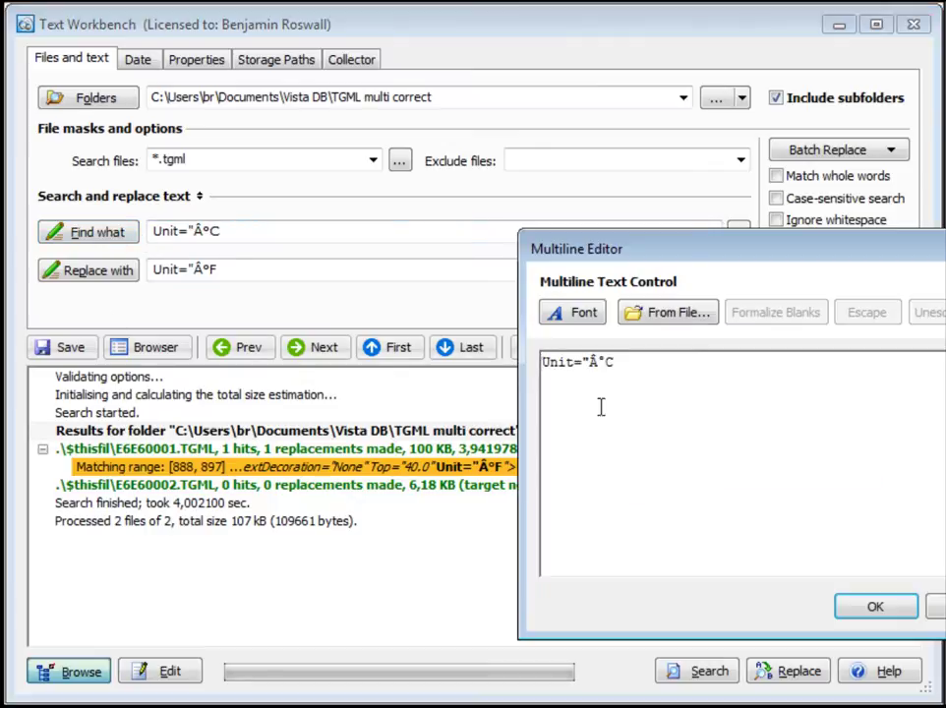
{"action": "double_click", "coordinate": [568, 360]}
{"action": "left_click_drag", "start_coordinate": [908, 258], "coordinate": [624, 219]}
{"action": "right_click", "coordinate": [292, 352]}
{"action": "left_click", "coordinate": [328, 469]}
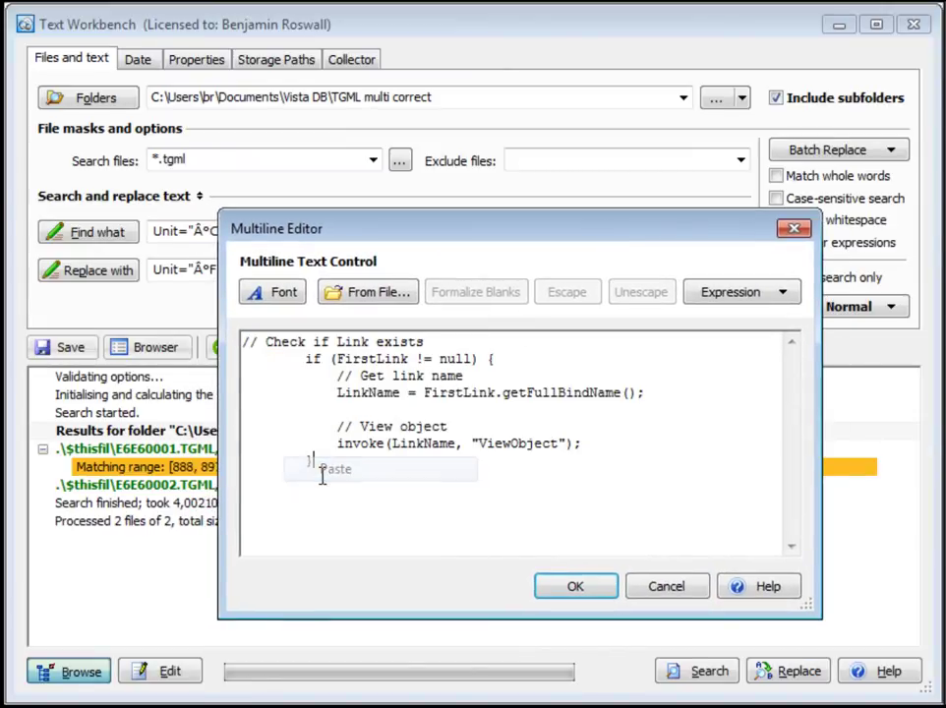
{"action": "left_click", "coordinate": [575, 588]}
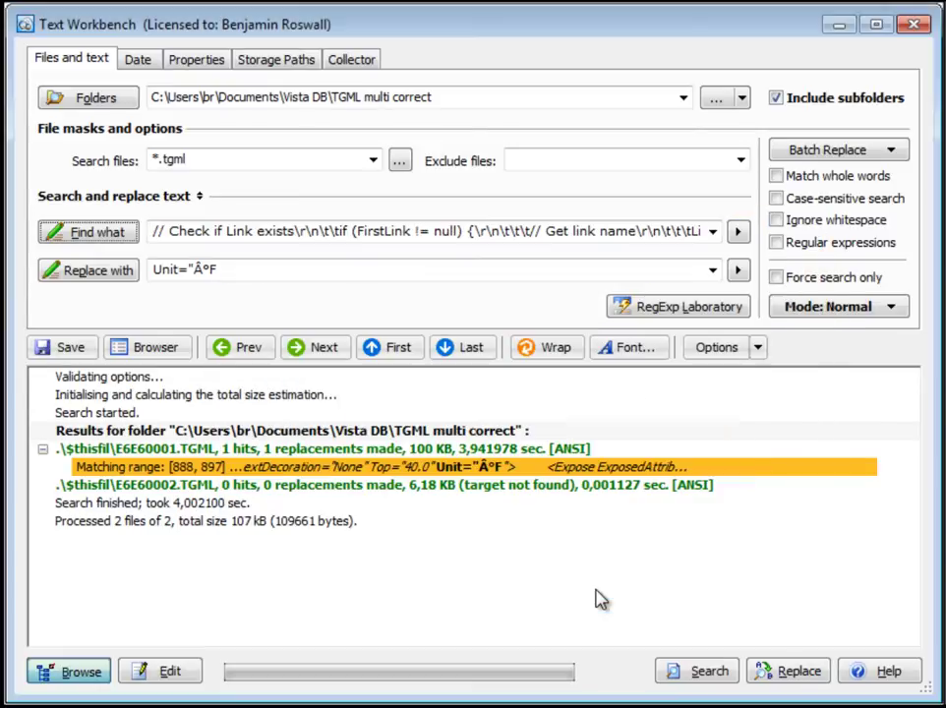
{"action": "left_click", "coordinate": [469, 231]}
{"action": "left_click_drag", "start_coordinate": [477, 232], "coordinate": [576, 236]}
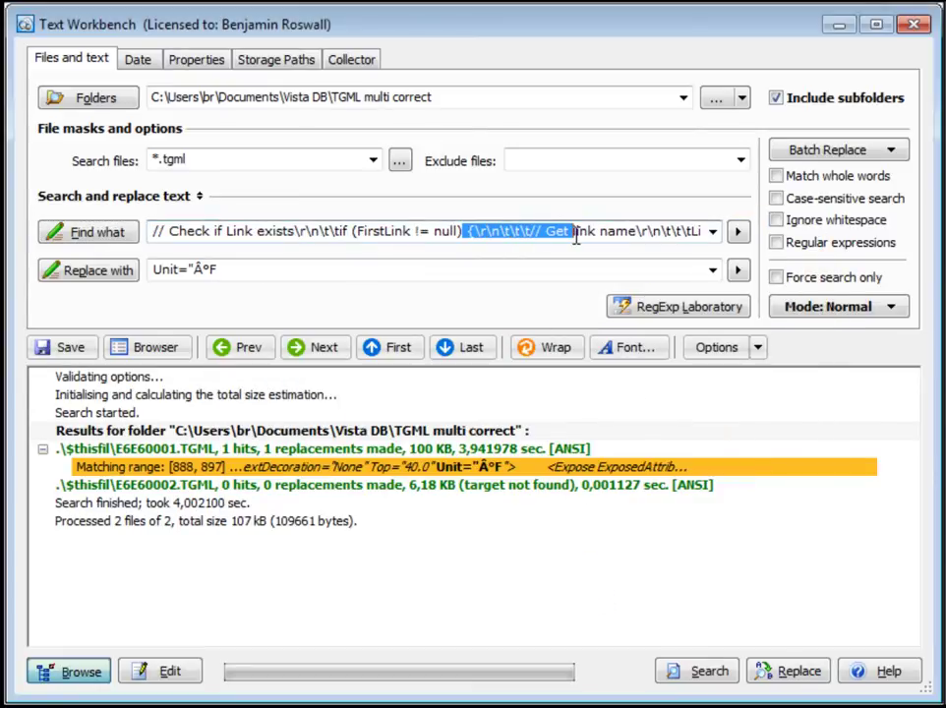
{"action": "left_click", "coordinate": [488, 268]}
{"action": "left_click_drag", "start_coordinate": [475, 231], "coordinate": [502, 233]}
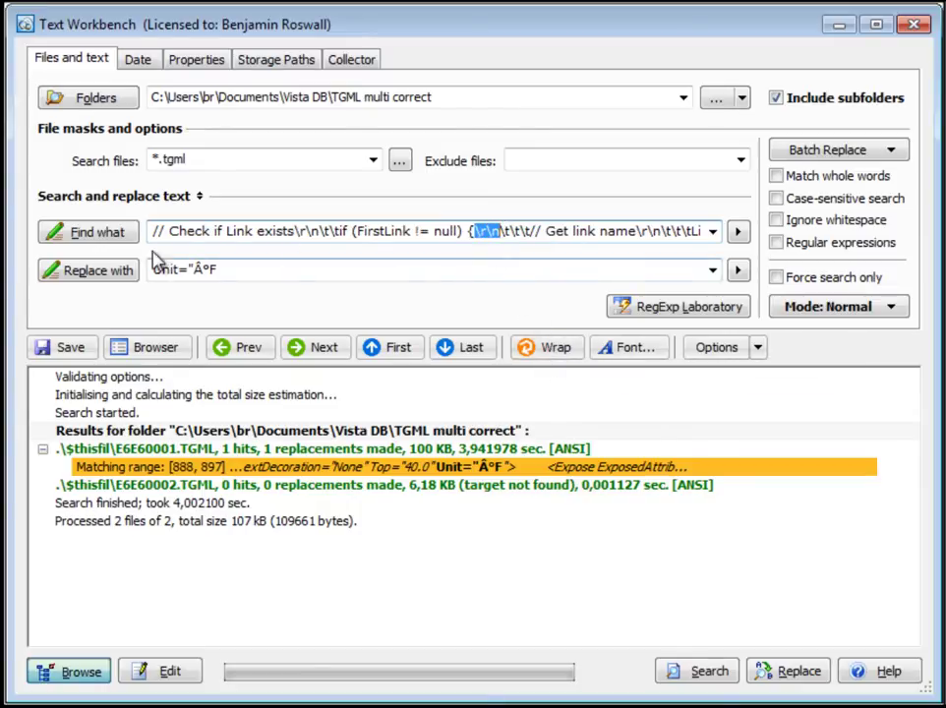
Paste the same block into Replace with through its Multiline Editor.
{"action": "left_click", "coordinate": [135, 276]}
{"action": "key", "text": "ctrl+a"}
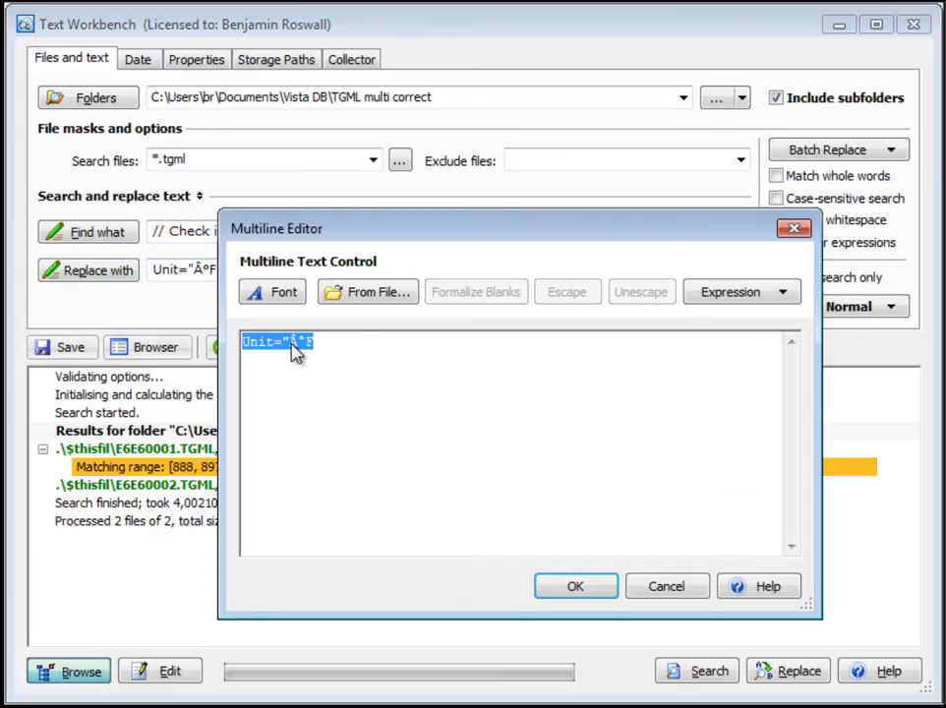
{"action": "right_click", "coordinate": [296, 347]}
{"action": "left_click", "coordinate": [344, 467]}
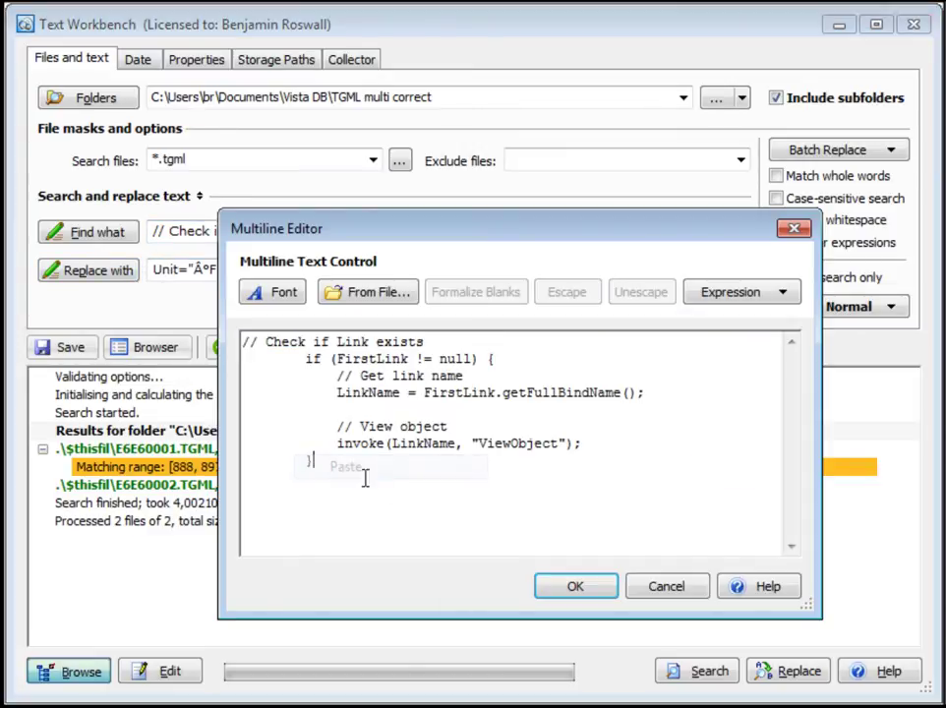
{"action": "left_click", "coordinate": [574, 586]}
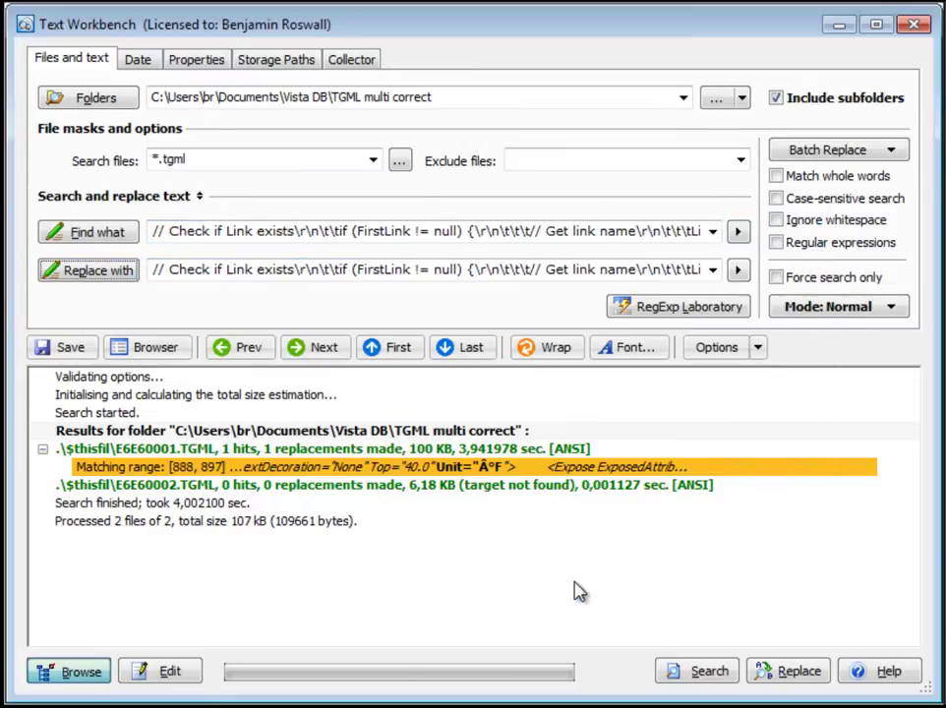
Rerun the search across the TGML multi correct folder.
{"action": "left_click", "coordinate": [698, 673]}
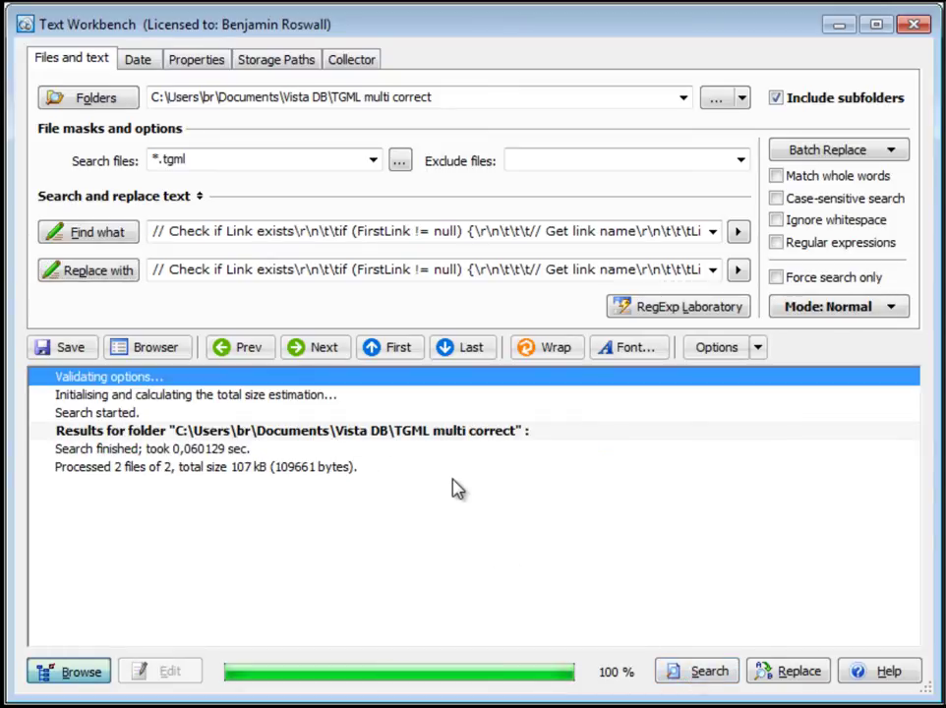
{"action": "left_click_drag", "start_coordinate": [481, 232], "coordinate": [502, 233]}
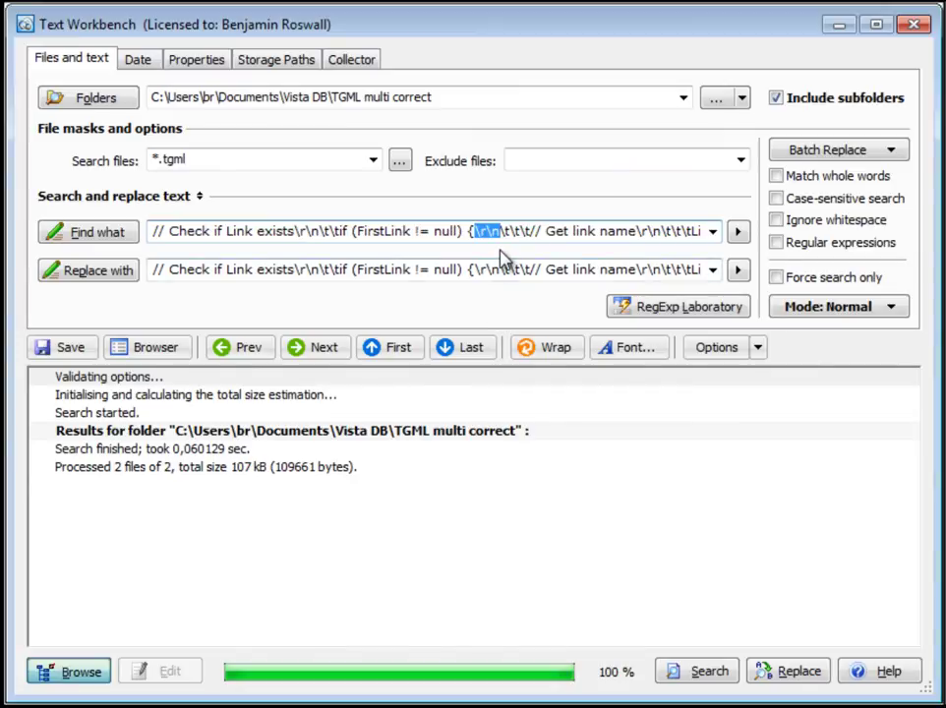
{"action": "left_click", "coordinate": [502, 234]}
Copy the entire Find what search text to the clipboard and switch to Notepad.
{"action": "key", "text": "ctrl+a"}
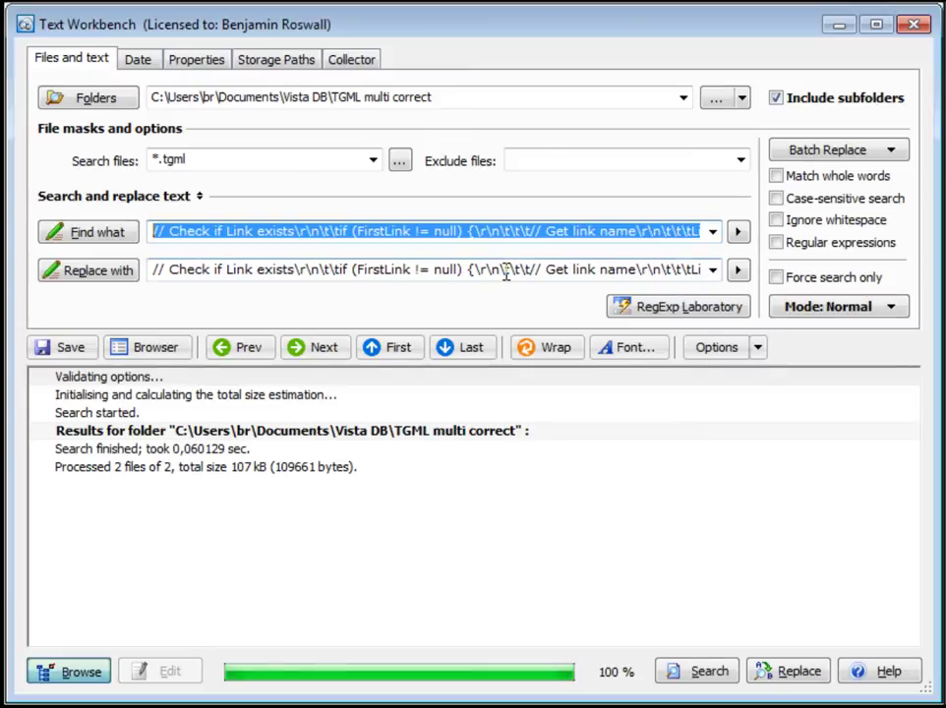
{"action": "right_click", "coordinate": [565, 235]}
{"action": "left_click", "coordinate": [625, 306]}
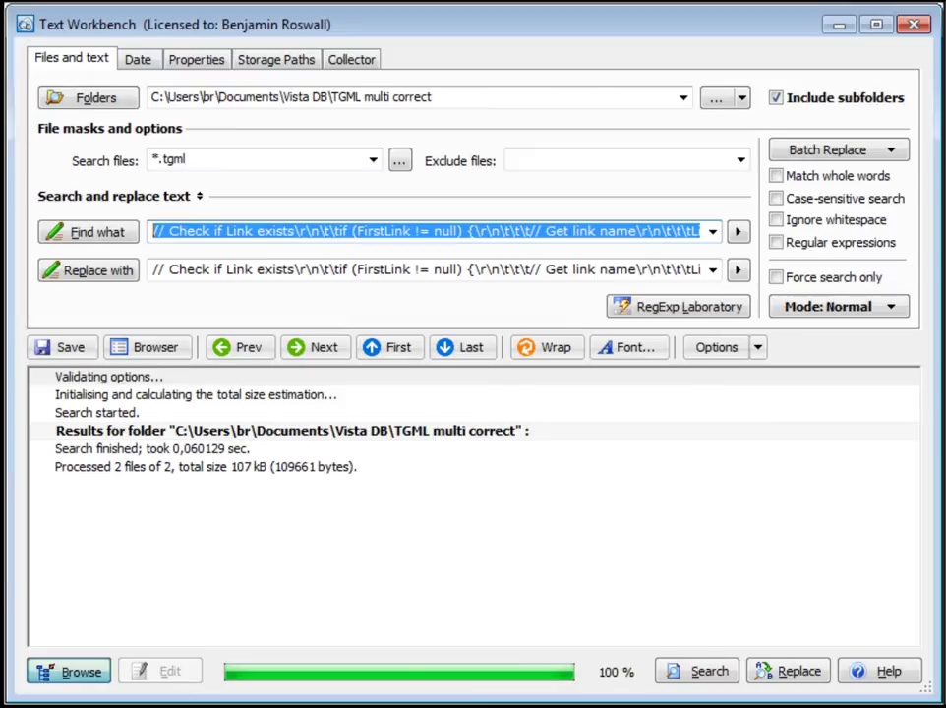
{"action": "key", "text": "alt+Tab"}
{"action": "right_click", "coordinate": [527, 278]}
Paste the search text into Notepad and copy one \r\n sequence from it.
{"action": "left_click", "coordinate": [602, 374]}
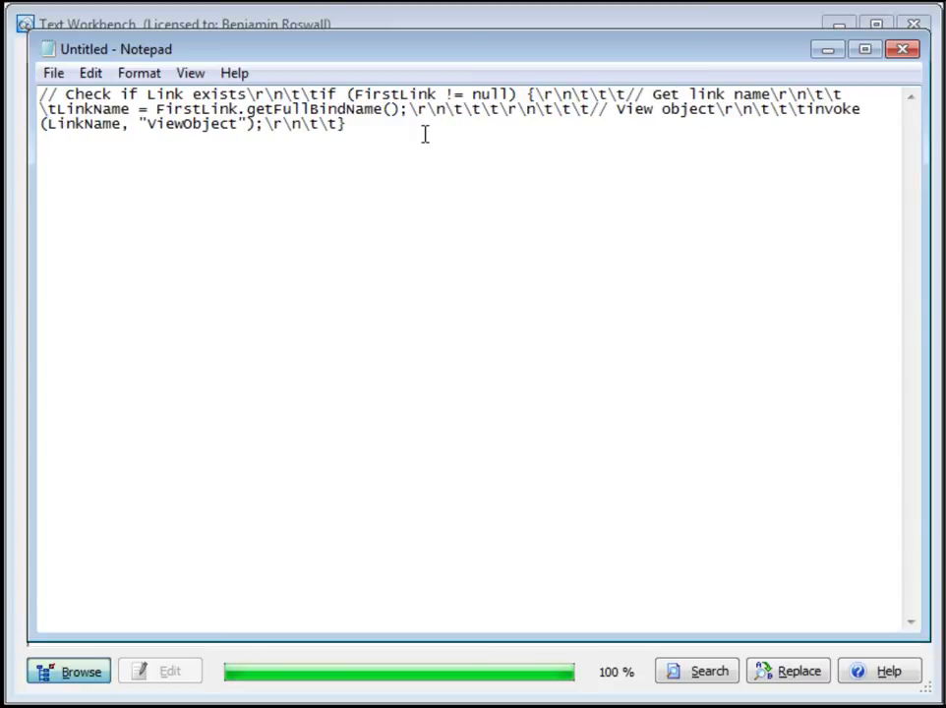
{"action": "left_click_drag", "start_coordinate": [409, 109], "coordinate": [445, 109]}
{"action": "right_click", "coordinate": [444, 110]}
{"action": "left_click", "coordinate": [464, 183]}
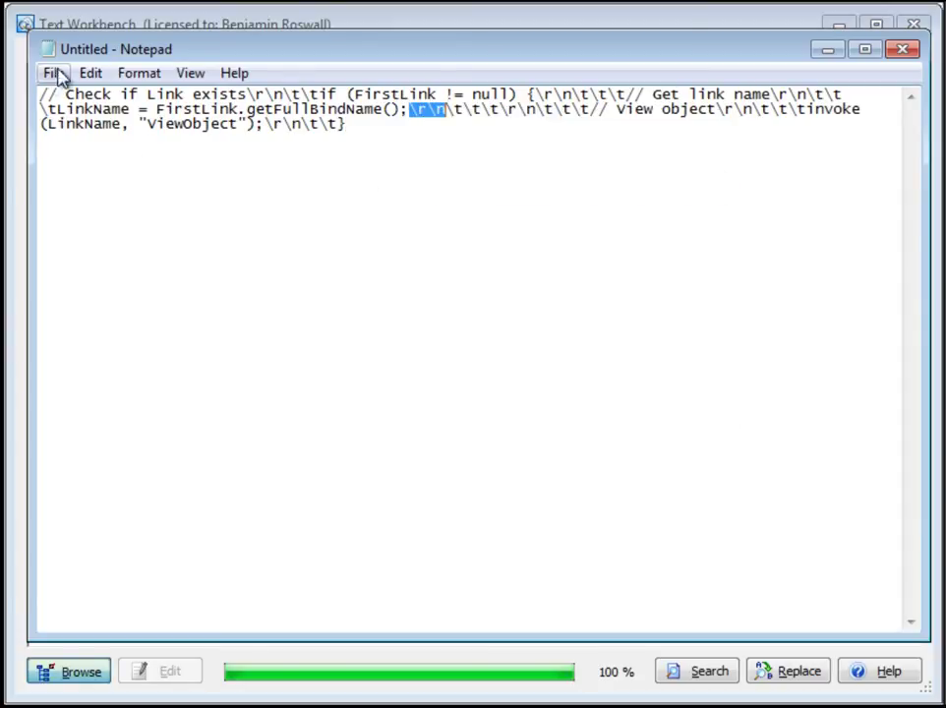
Replace every \r\n in the Notepad text with \n using Replace All.
{"action": "left_click", "coordinate": [90, 73]}
{"action": "left_click", "coordinate": [152, 292]}
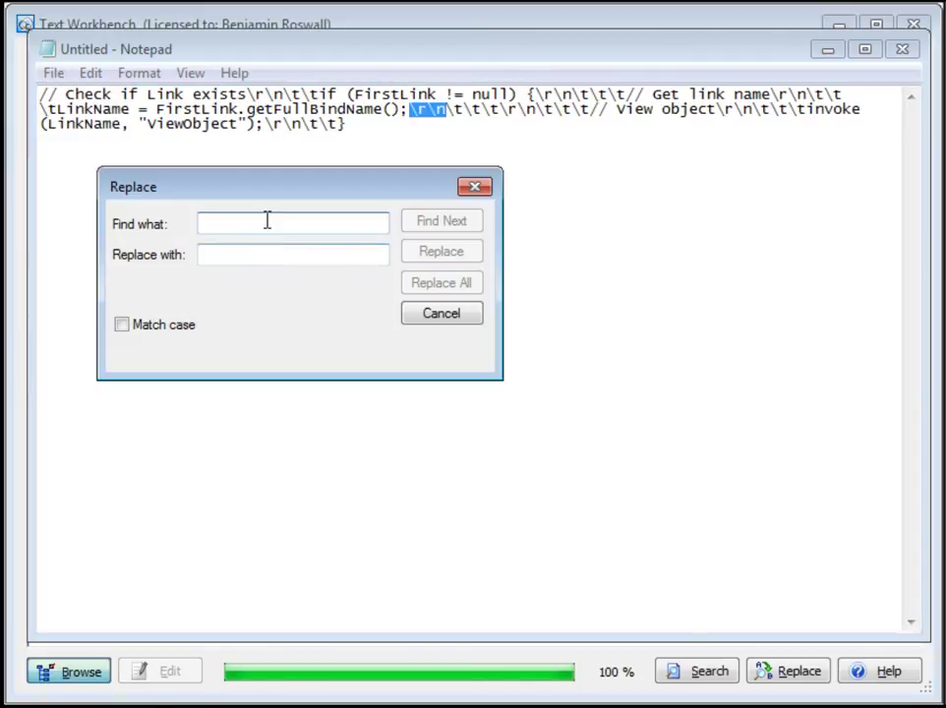
{"action": "right_click", "coordinate": [267, 221]}
{"action": "left_click", "coordinate": [298, 320]}
{"action": "left_click", "coordinate": [284, 260]}
{"action": "right_click", "coordinate": [284, 265]}
{"action": "left_click", "coordinate": [329, 365]}
{"action": "left_click", "coordinate": [188, 255]}
{"action": "key", "text": "shift+Right"}
{"action": "key", "text": "shift+Right"}
{"action": "key", "text": "Delete"}
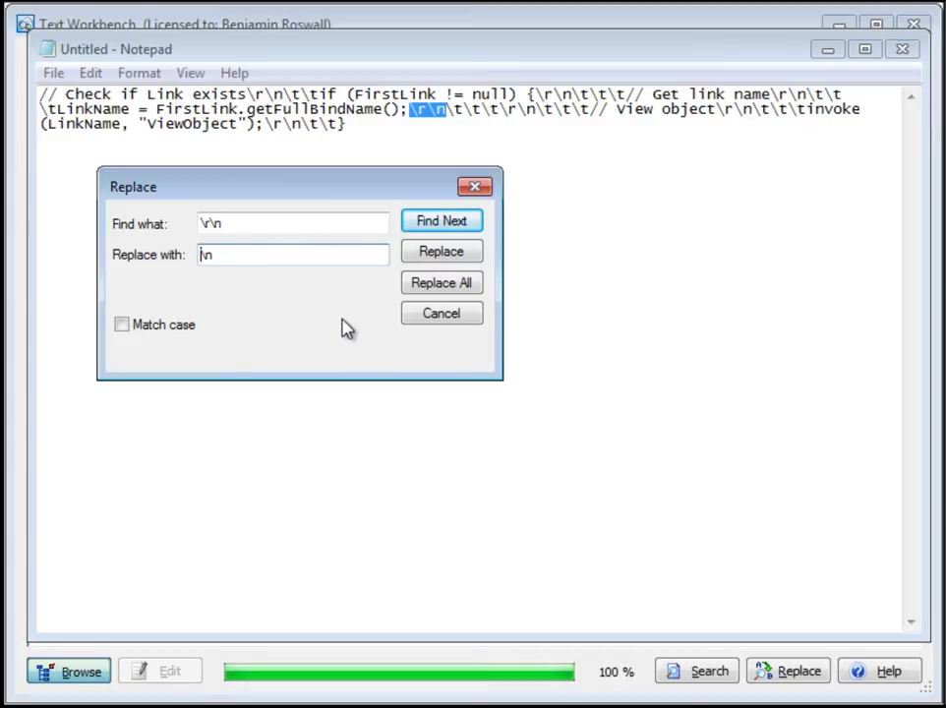
{"action": "left_click", "coordinate": [421, 288]}
{"action": "left_click", "coordinate": [423, 317]}
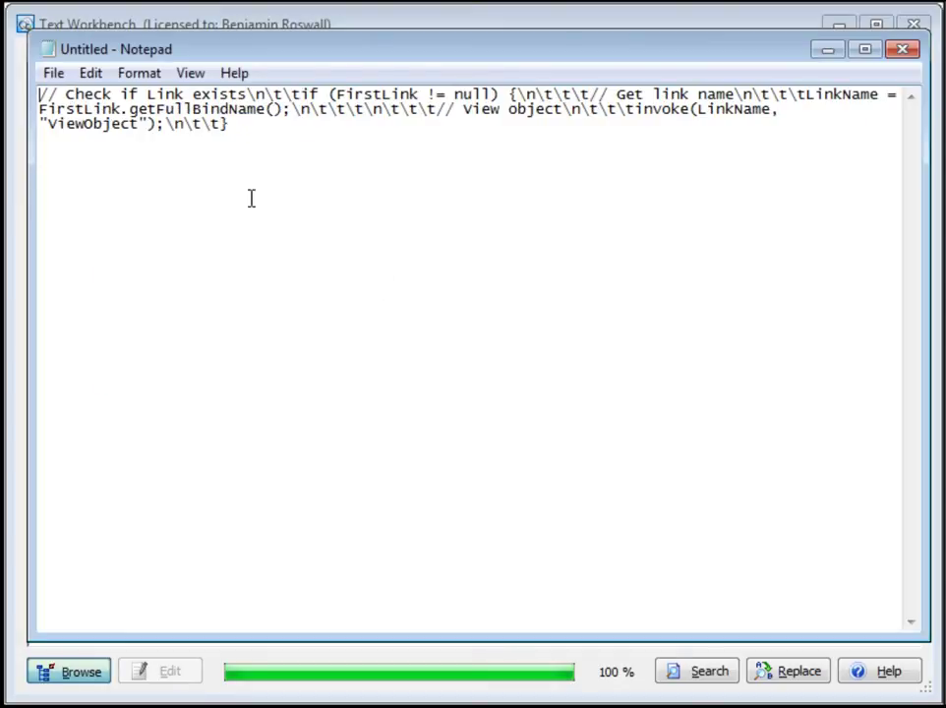
Copy the entire converted script text.
{"action": "left_click_drag", "start_coordinate": [252, 134], "coordinate": [24, 92]}
{"action": "right_click", "coordinate": [118, 103]}
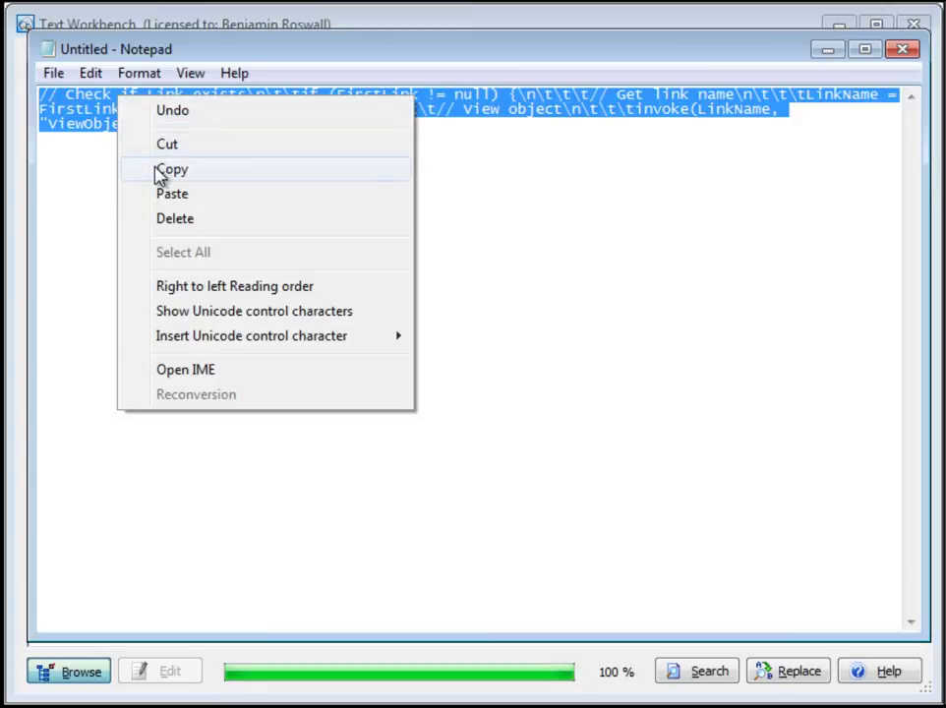
{"action": "left_click", "coordinate": [157, 168]}
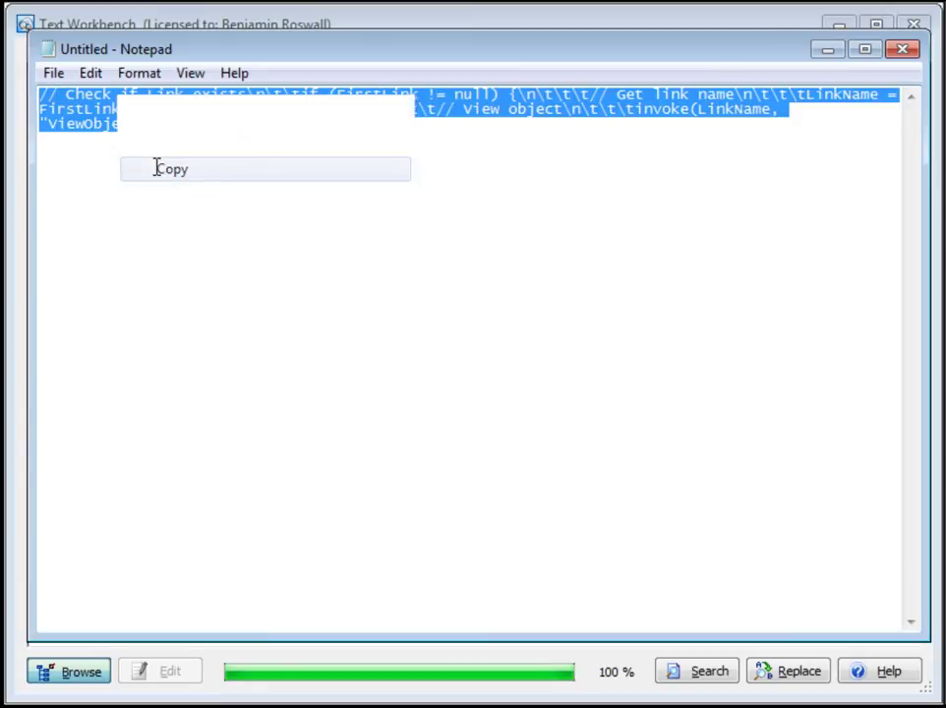
Paste the \n-only script into Find what, search, and collapse E6E60001.TGML's 20 hits.
{"action": "left_click", "coordinate": [440, 27]}
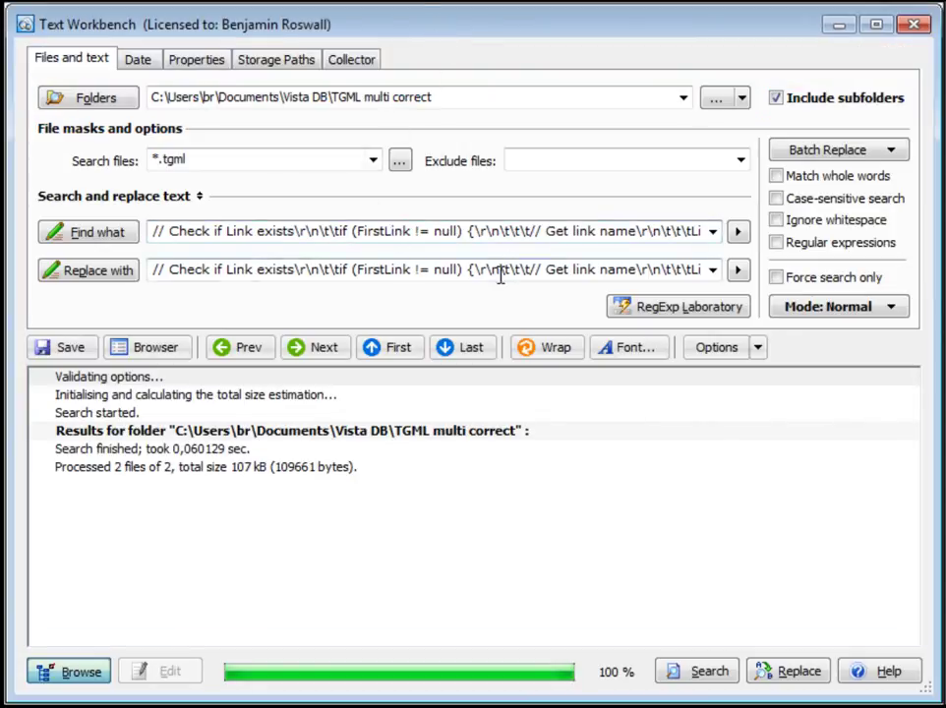
{"action": "key", "text": "ctrl+a"}
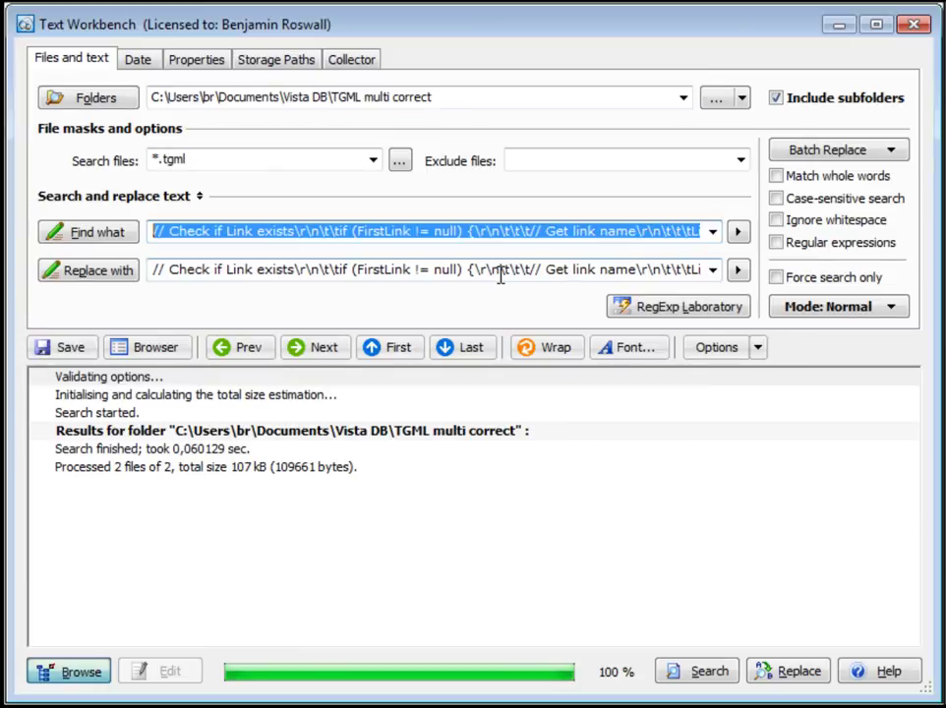
{"action": "right_click", "coordinate": [445, 236]}
{"action": "left_click", "coordinate": [490, 336]}
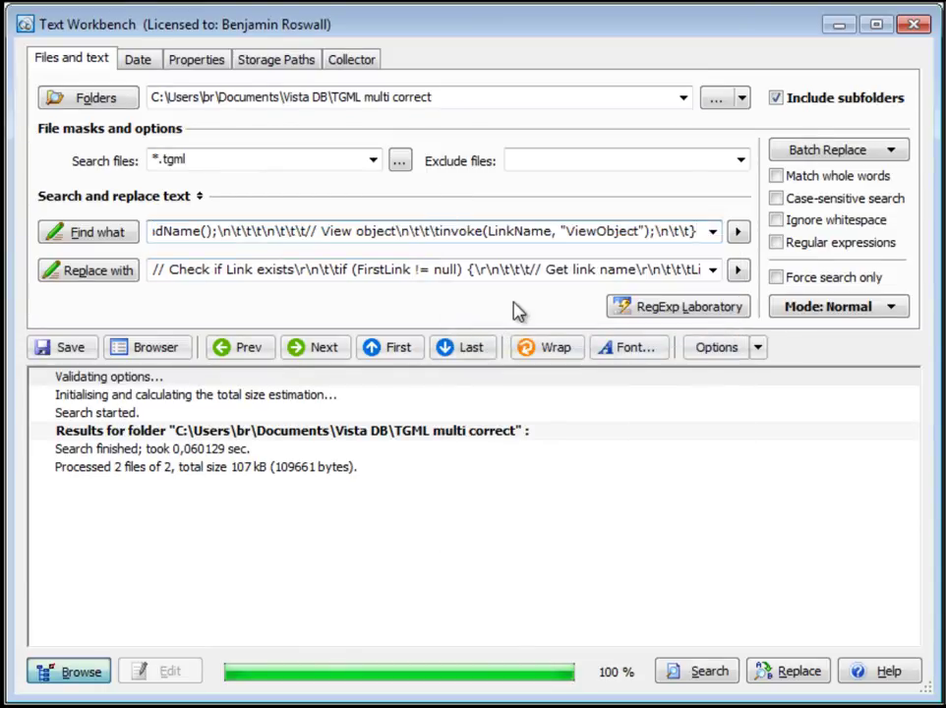
{"action": "left_click", "coordinate": [699, 670]}
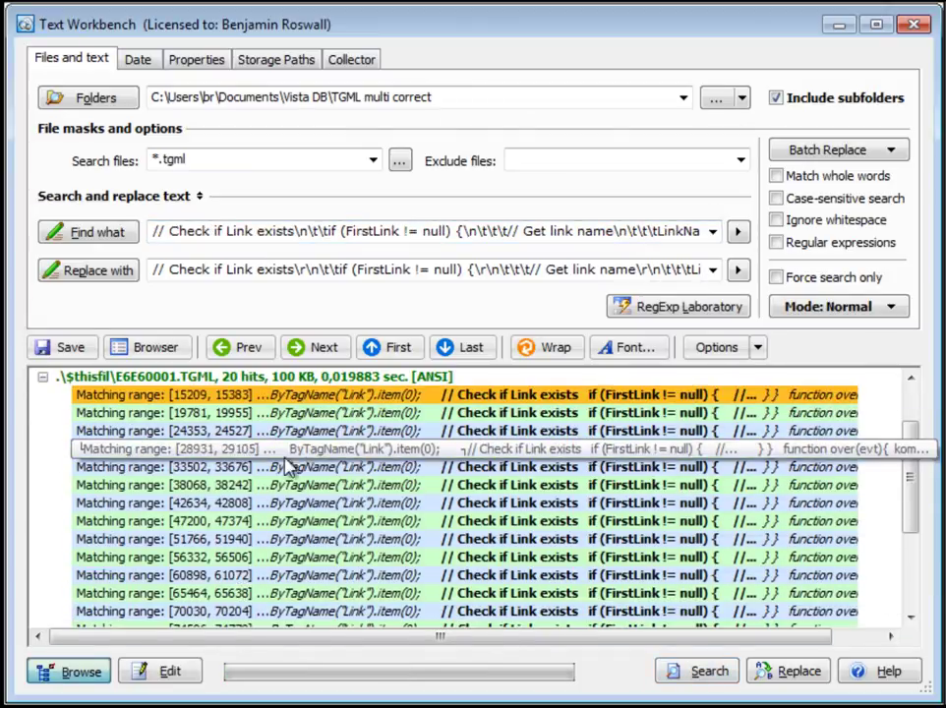
{"action": "scroll", "coordinate": [334, 482], "scroll_direction": "down", "scroll_amount": 3}
{"action": "scroll", "coordinate": [35, 482], "scroll_direction": "up", "scroll_amount": 8}
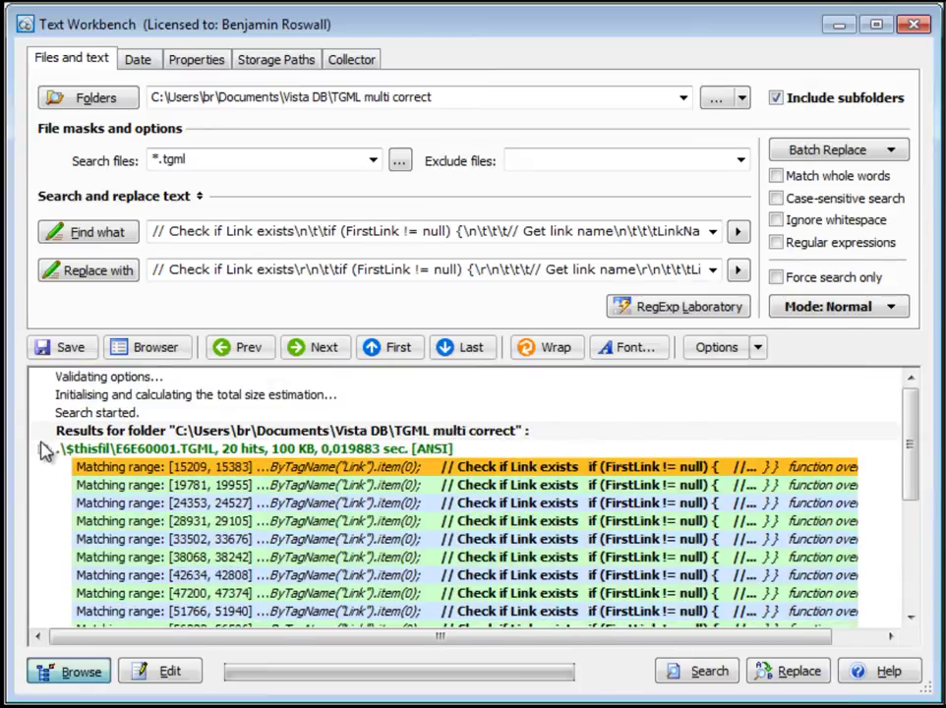
{"action": "left_click", "coordinate": [42, 449]}
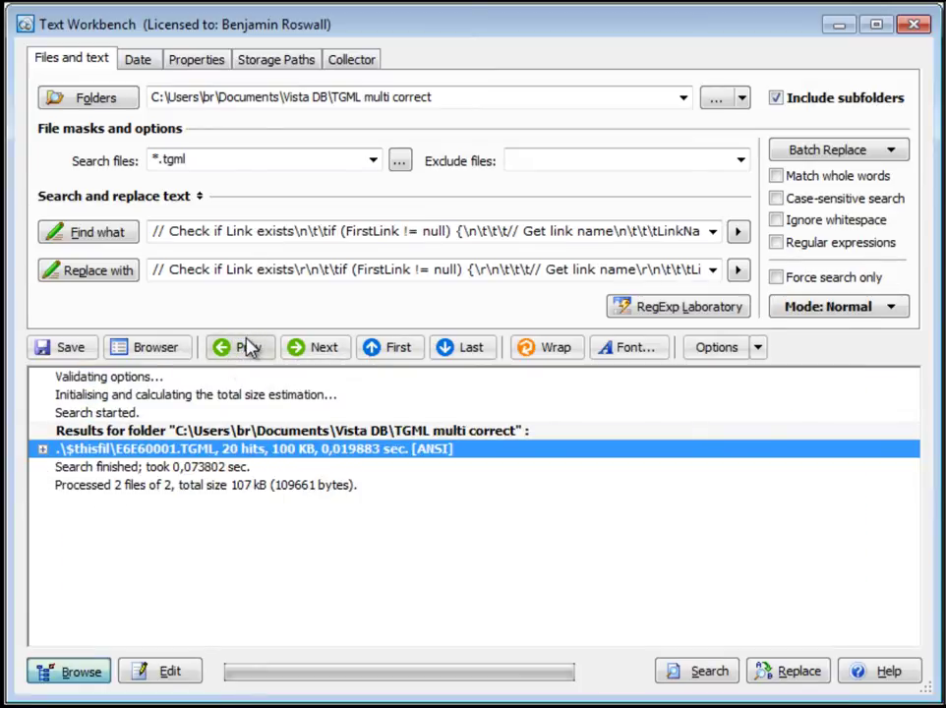
Paste a comment and evt.stopPropagation(); after the ViewObject invoke line in the Multiline Editor.
{"action": "left_click", "coordinate": [122, 283]}
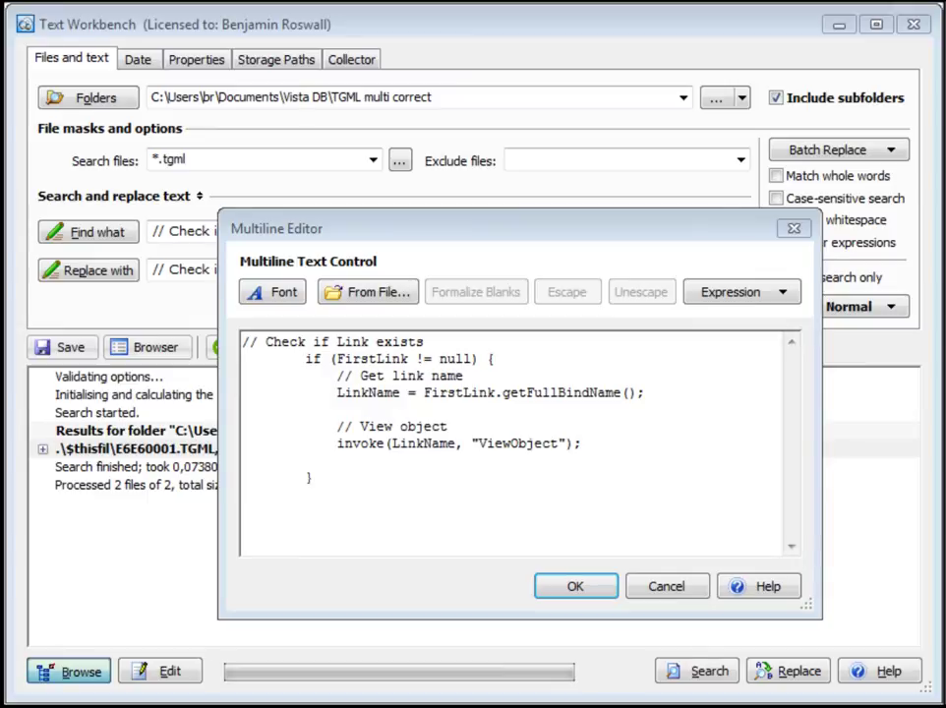
{"action": "left_click", "coordinate": [352, 460]}
{"action": "right_click", "coordinate": [375, 471]}
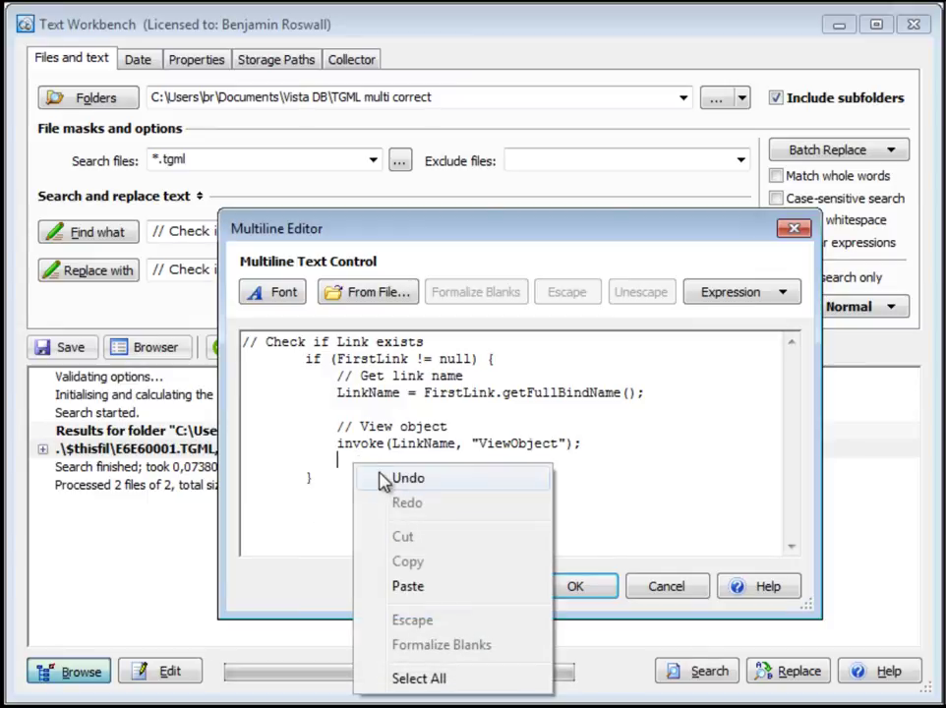
{"action": "left_click", "coordinate": [393, 586]}
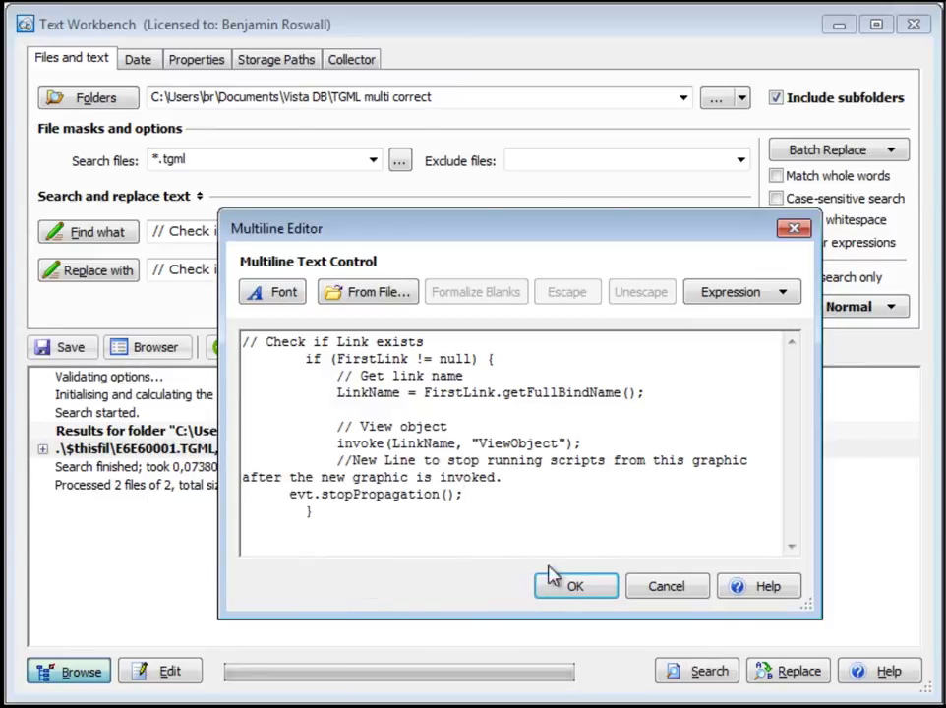
{"action": "mouse_move", "coordinate": [823, 469]}
{"action": "left_mouse_down"}
{"action": "mouse_move", "coordinate": [887, 469]}
{"action": "mouse_move", "coordinate": [831, 475]}
{"action": "left_mouse_up"}
{"action": "left_click", "coordinate": [589, 590]}
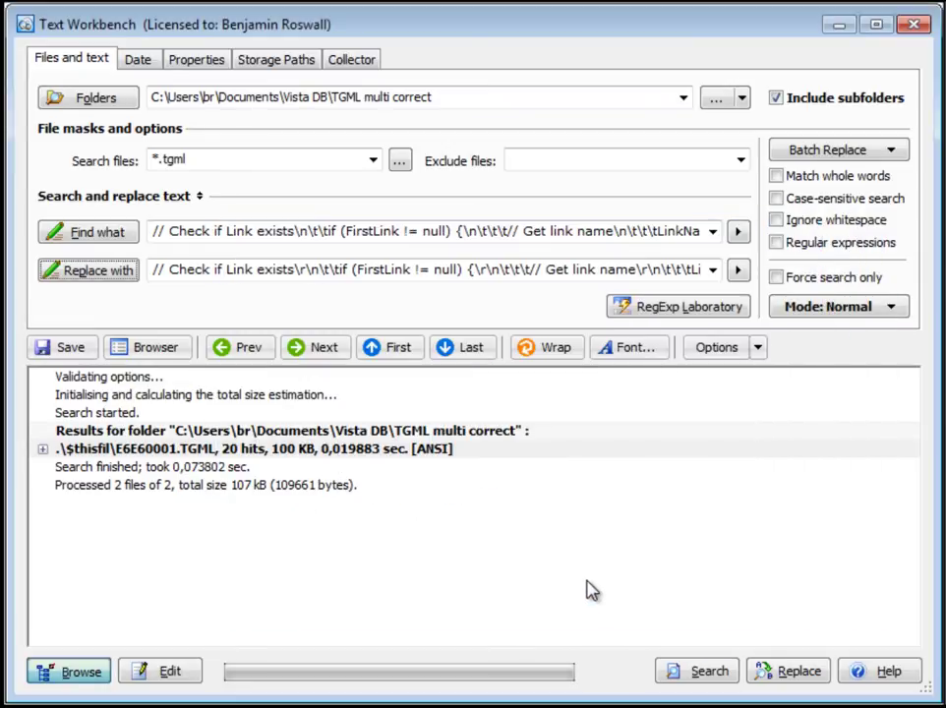
Copy the full Replace with script from Text Workbench.
{"action": "left_click", "coordinate": [400, 269]}
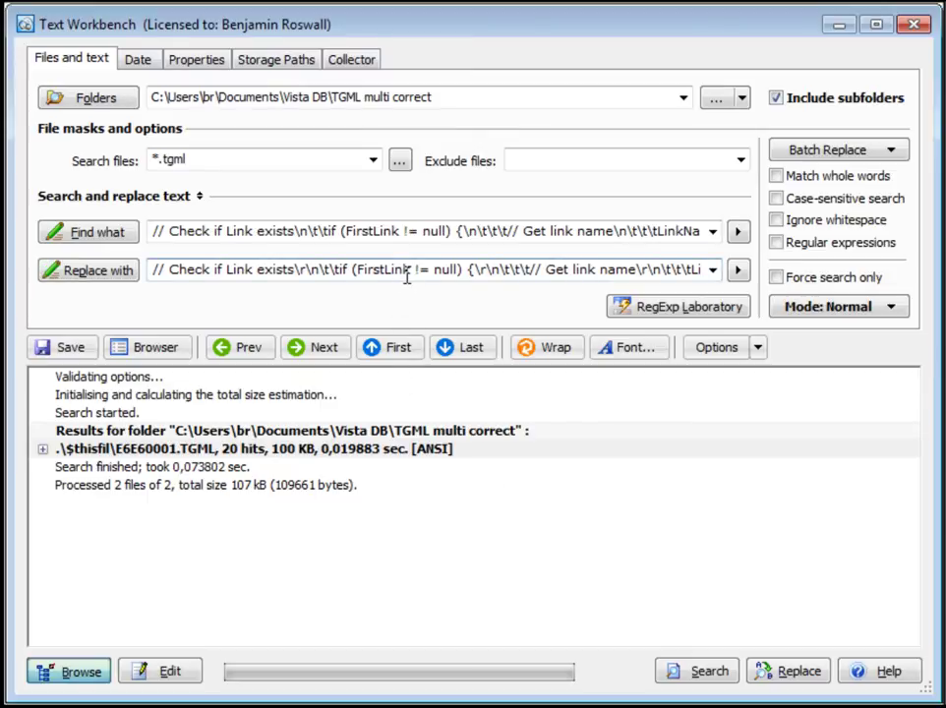
{"action": "key", "text": "ctrl+a"}
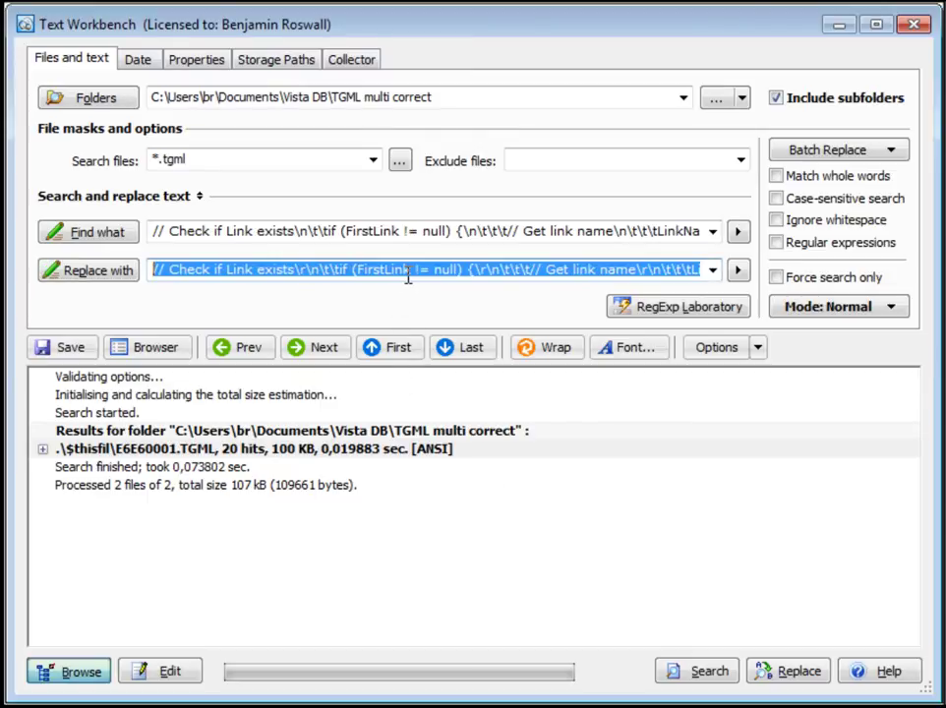
{"action": "right_click", "coordinate": [408, 277]}
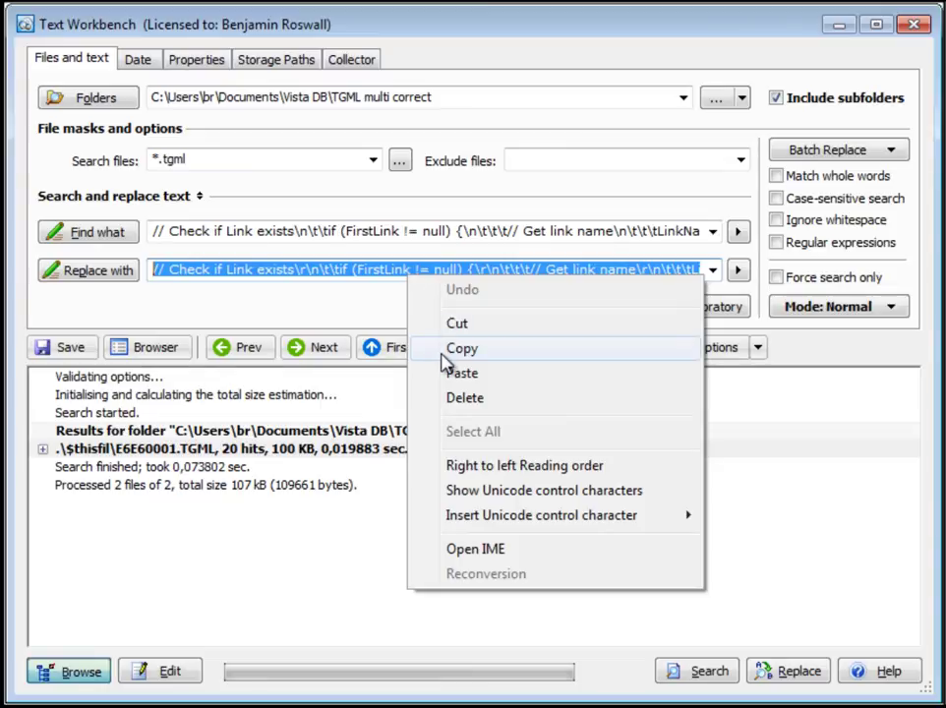
{"action": "left_click", "coordinate": [443, 348]}
{"action": "key", "text": "alt+Tab"}
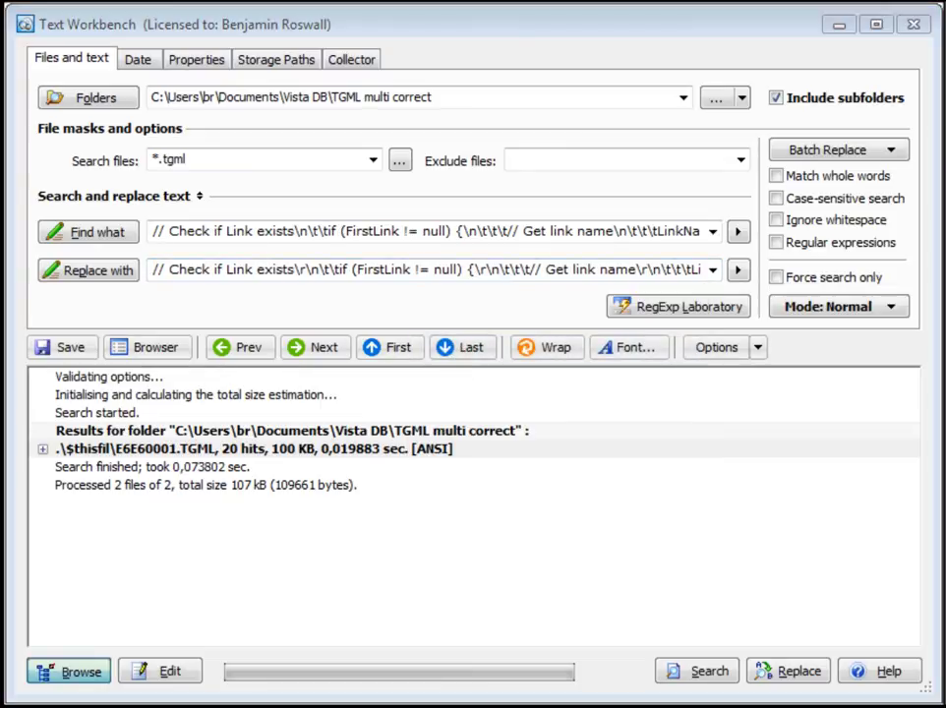
Paste the script over Notepad's old text and replace all \r\n with \n.
{"action": "key", "text": "ctrl+a"}
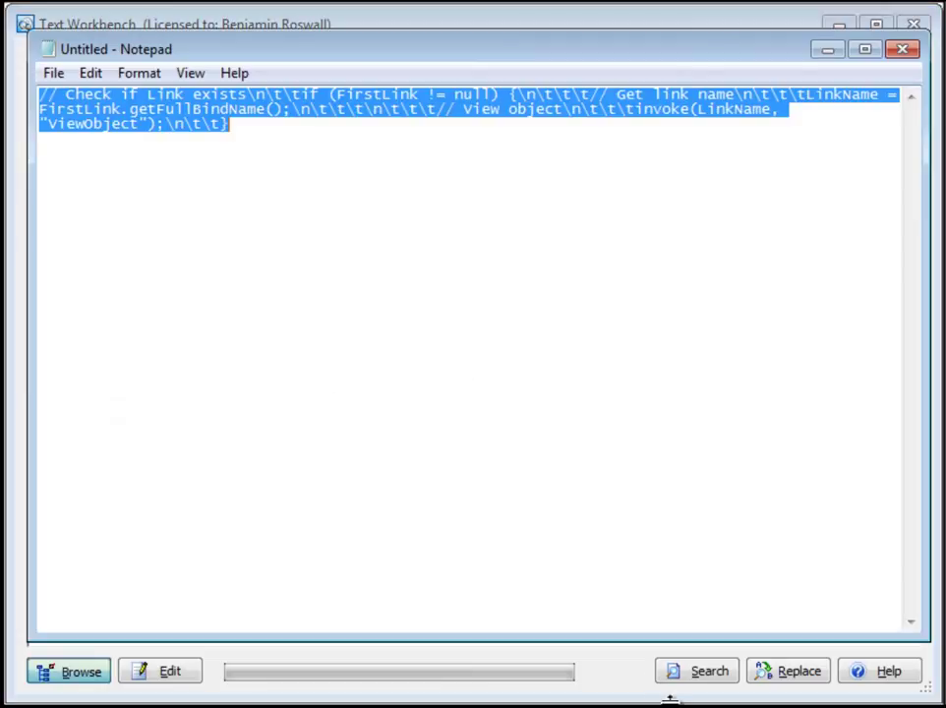
{"action": "right_click", "coordinate": [207, 117]}
{"action": "left_click", "coordinate": [254, 215]}
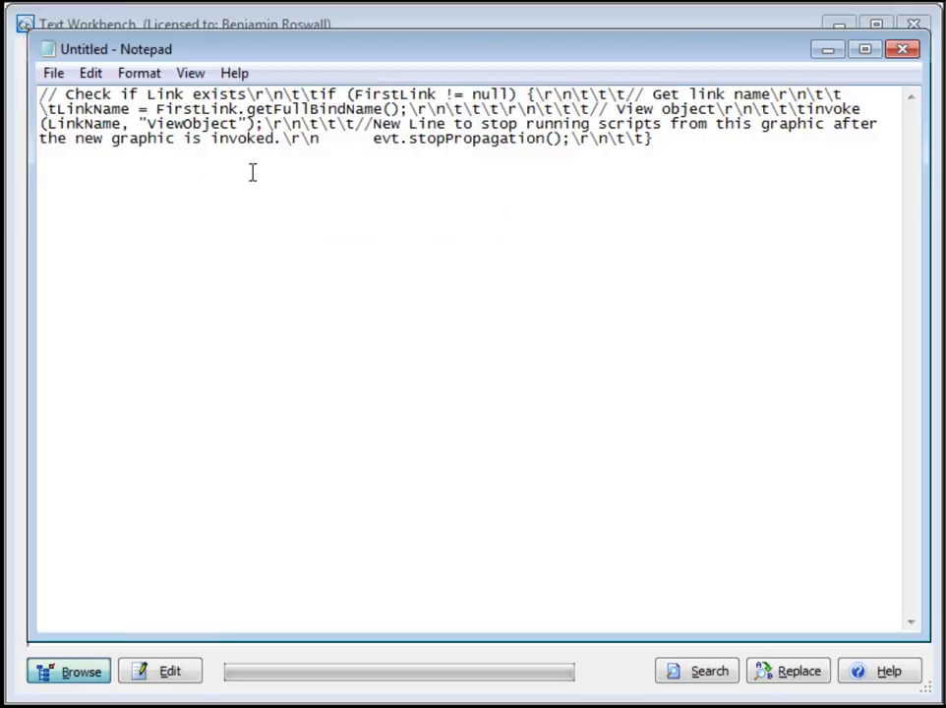
{"action": "left_click", "coordinate": [90, 73]}
{"action": "left_click", "coordinate": [152, 290]}
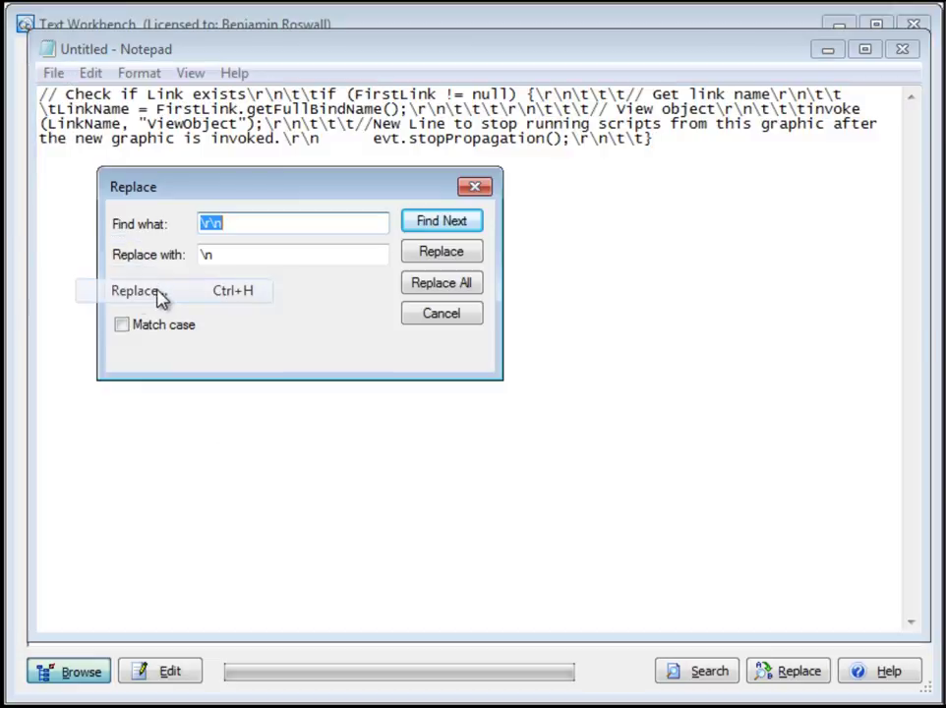
{"action": "left_click", "coordinate": [415, 289]}
{"action": "left_click", "coordinate": [418, 313]}
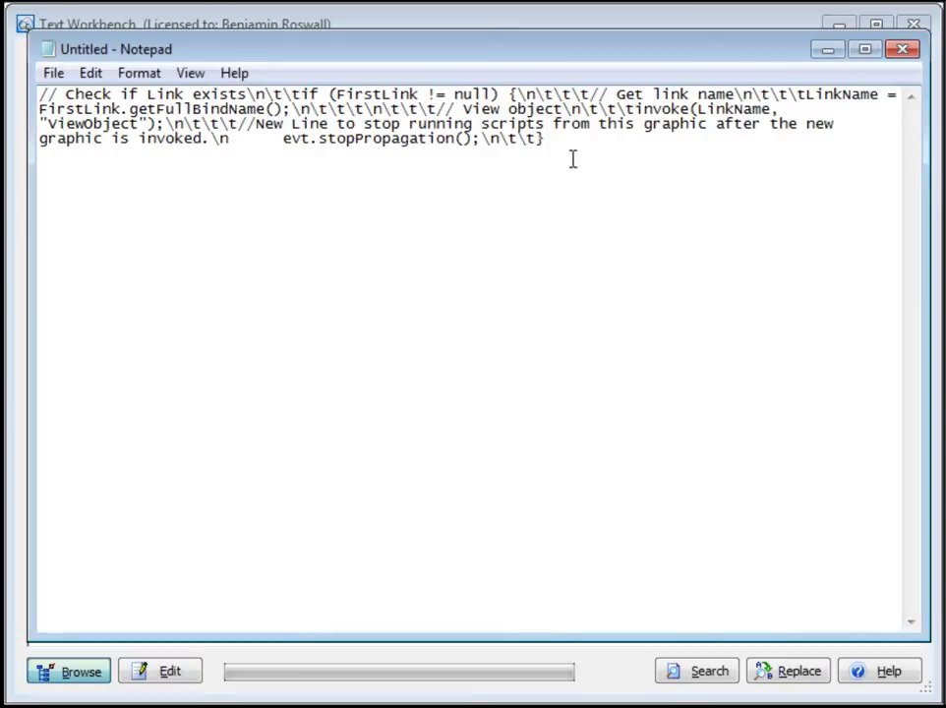
Copy the whole corrected script from Notepad.
{"action": "key", "text": "ctrl+a"}
{"action": "left_click", "coordinate": [348, 139]}
{"action": "key", "text": "ctrl+a"}
{"action": "right_click", "coordinate": [351, 139]}
{"action": "left_click", "coordinate": [425, 203]}
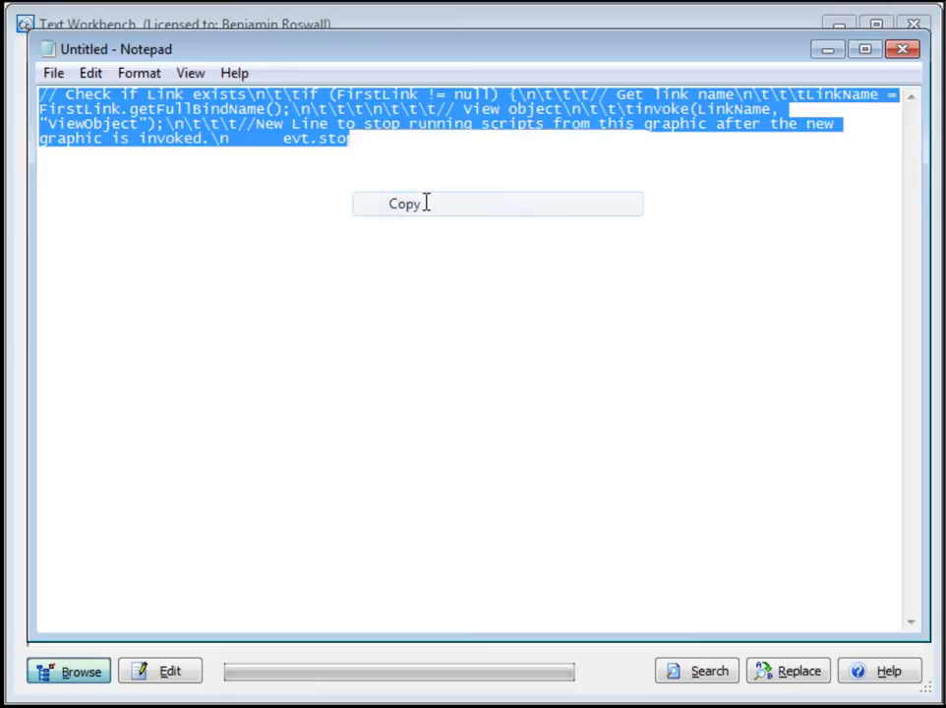
Paste the corrected stopPropagation script into Replace with.
{"action": "left_click", "coordinate": [541, 26]}
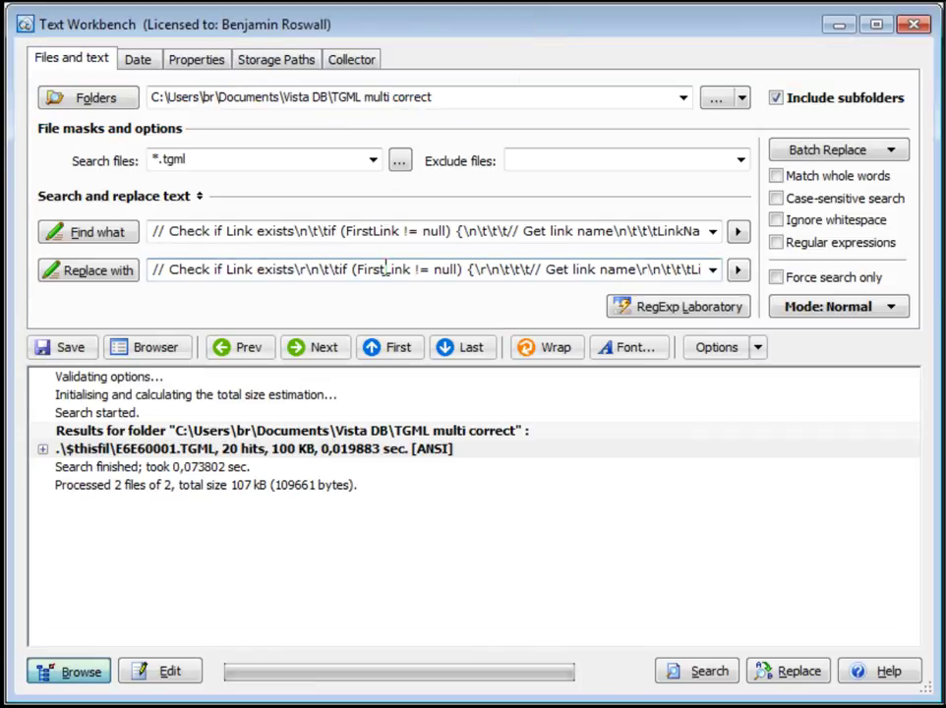
{"action": "key", "text": "ctrl+a"}
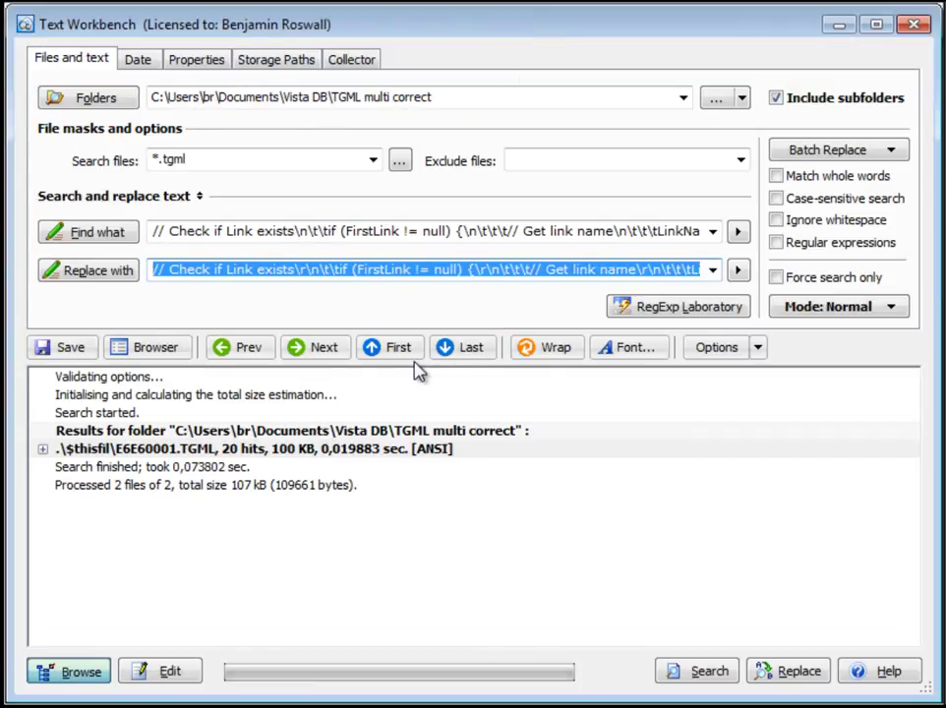
{"action": "right_click", "coordinate": [459, 268]}
{"action": "left_click", "coordinate": [505, 368]}
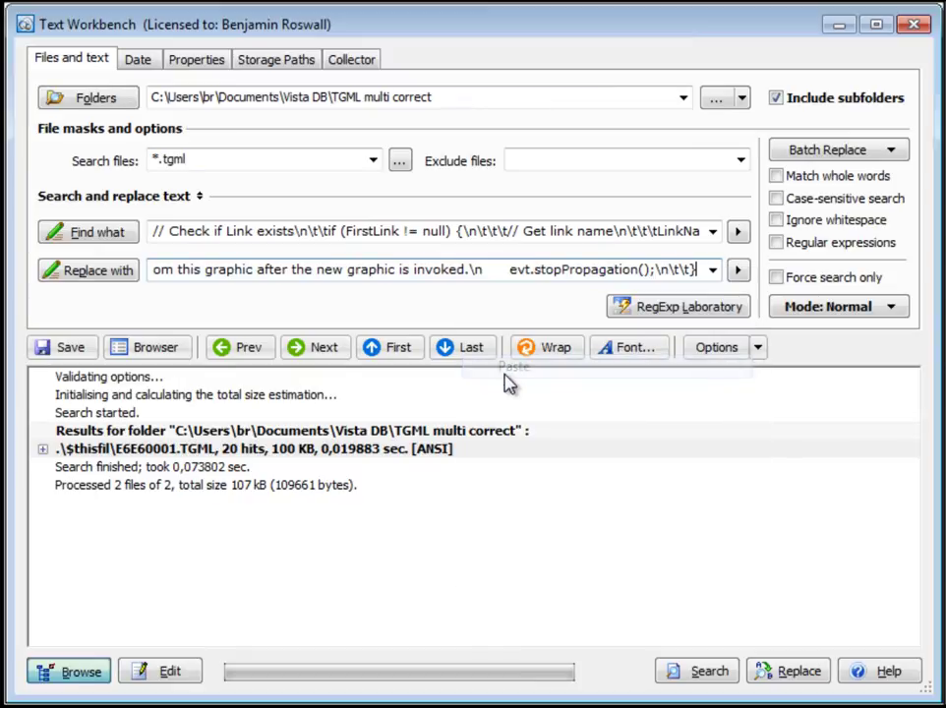
Search and accept all 20 replacements in E6E60001.TGML.
{"action": "left_click", "coordinate": [723, 674]}
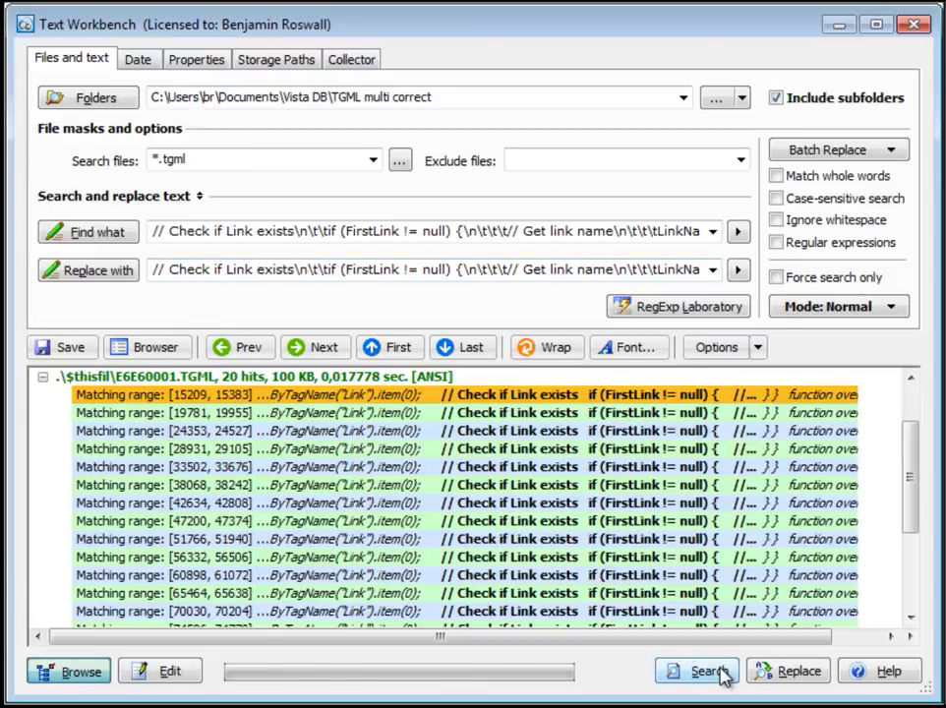
{"action": "left_click", "coordinate": [780, 672]}
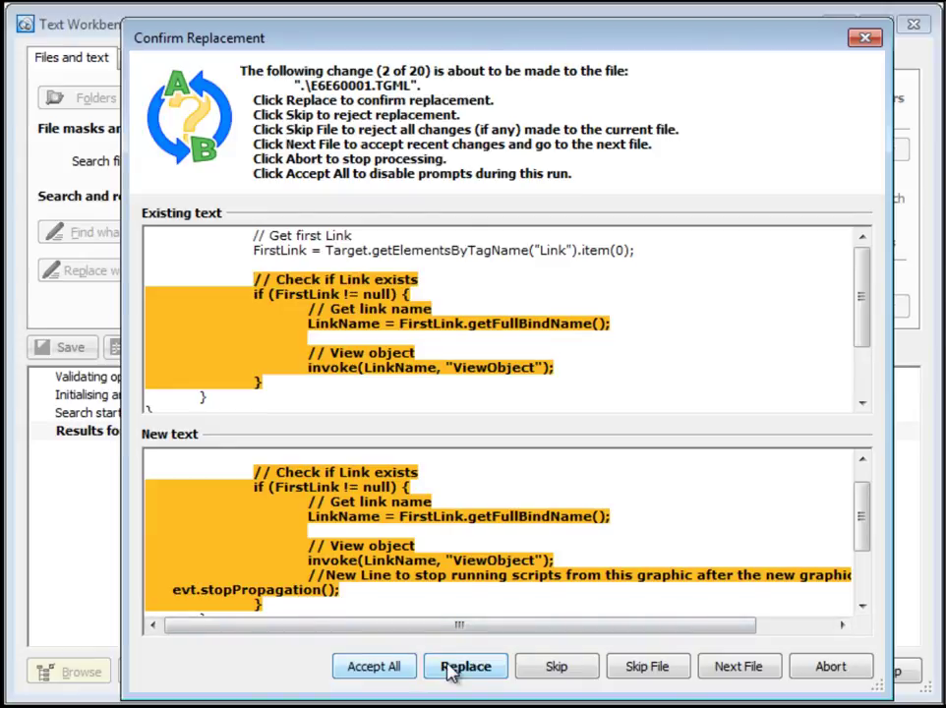
{"action": "left_click", "coordinate": [394, 668]}
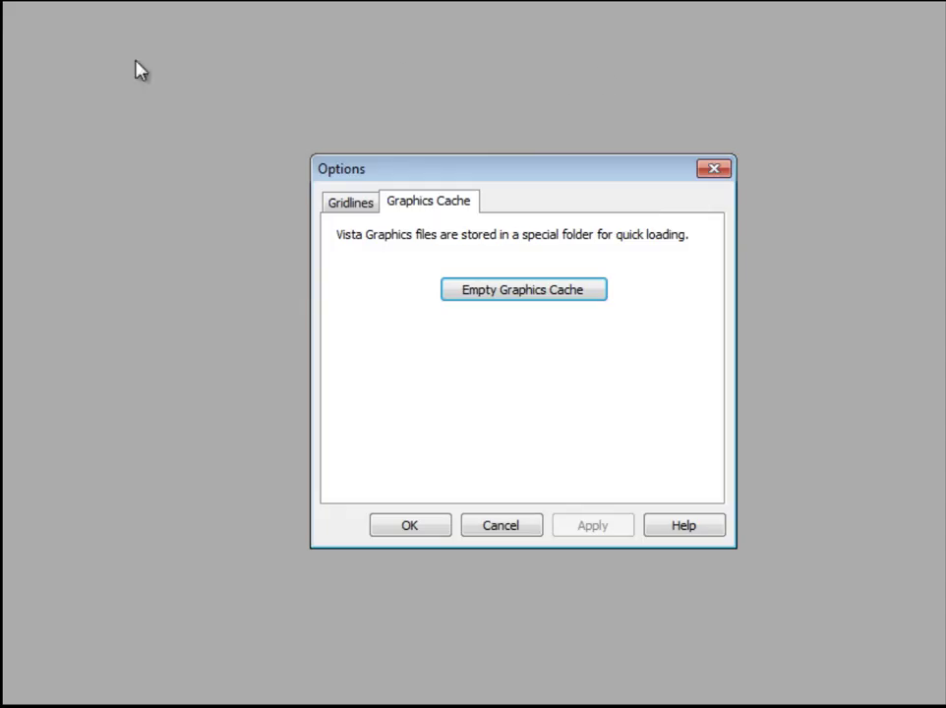
Empty the graphics cache, confirm, and check the Navigation dropdown lists the floors.
{"action": "left_click", "coordinate": [562, 299]}
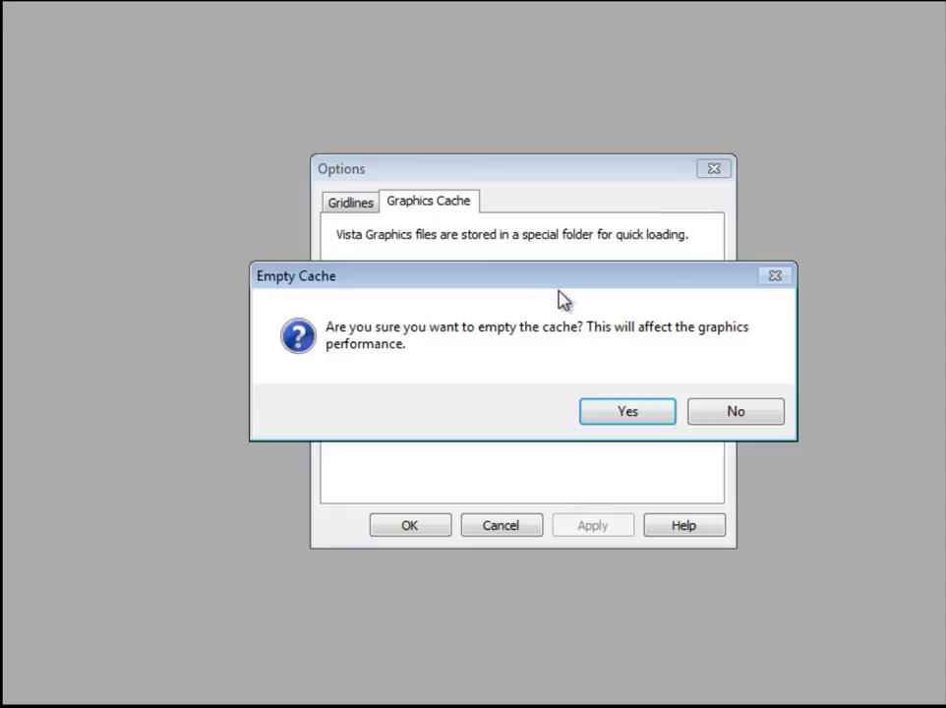
{"action": "left_click", "coordinate": [619, 414]}
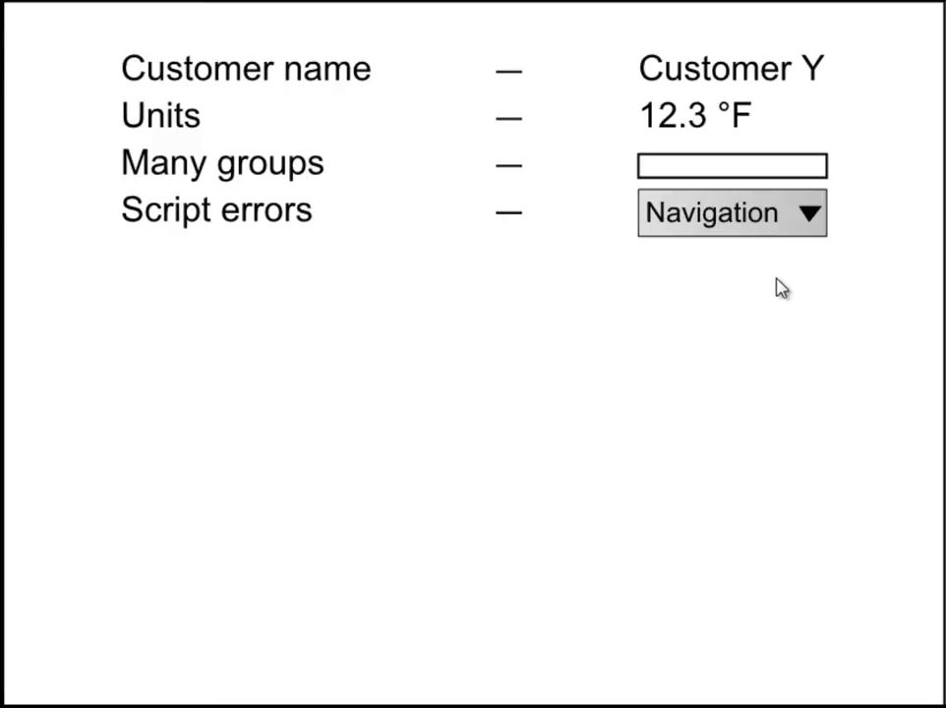
{"action": "left_click", "coordinate": [778, 232]}
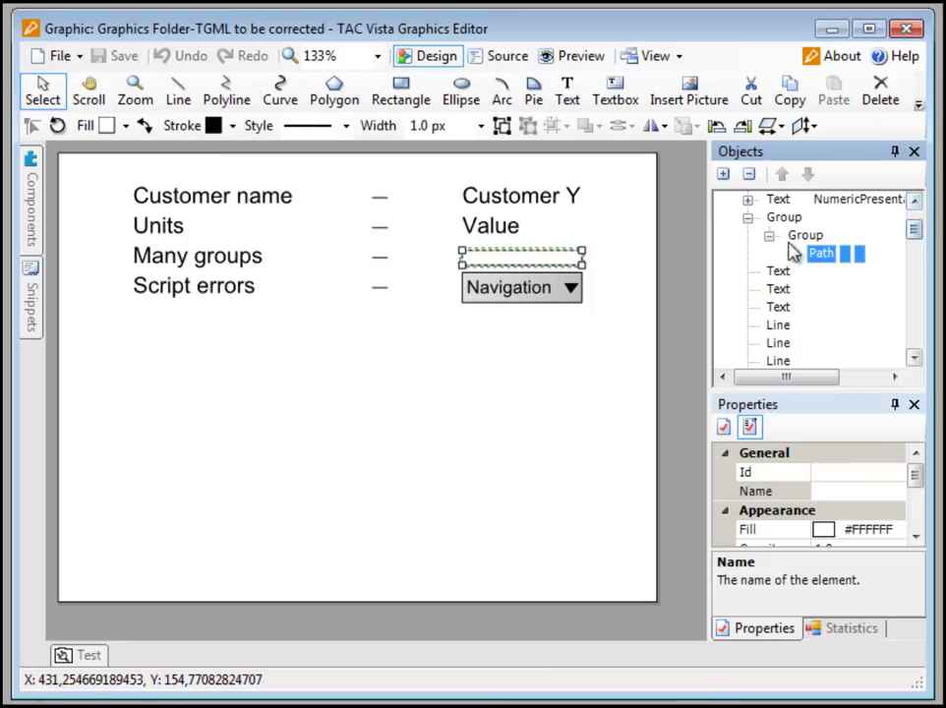
Select the inner Group and then its Path in the Objects tree.
{"action": "left_click", "coordinate": [803, 236]}
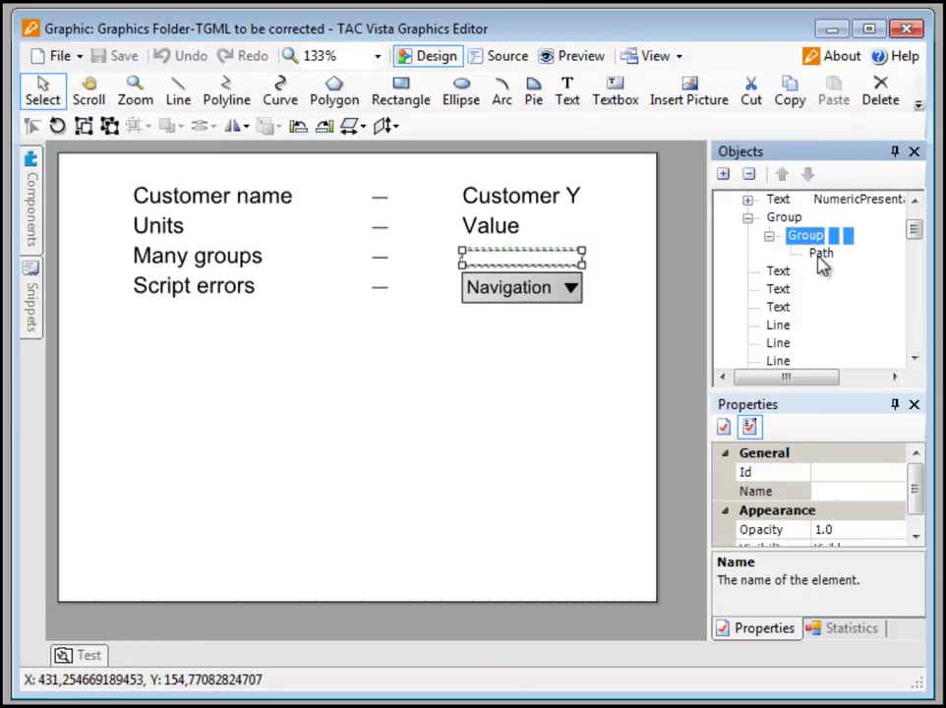
{"action": "left_click", "coordinate": [818, 258]}
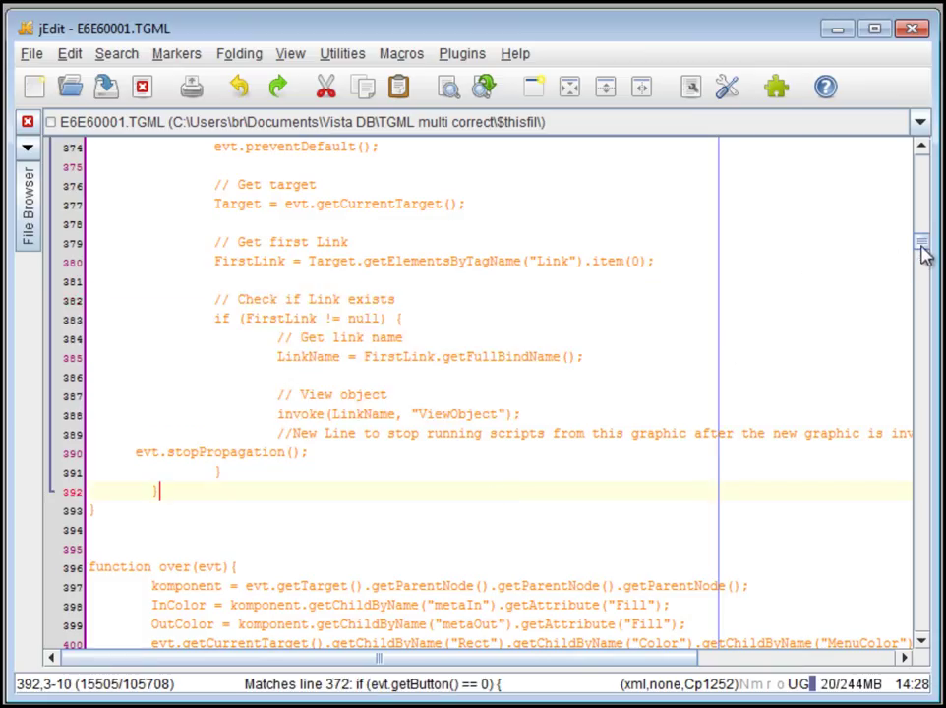
Search E6E60001.TGML for "Group" with Search And Replace.
{"action": "left_click_drag", "start_coordinate": [922, 244], "coordinate": [925, 163]}
{"action": "scroll", "coordinate": [744, 433], "scroll_direction": "up", "scroll_amount": 2}
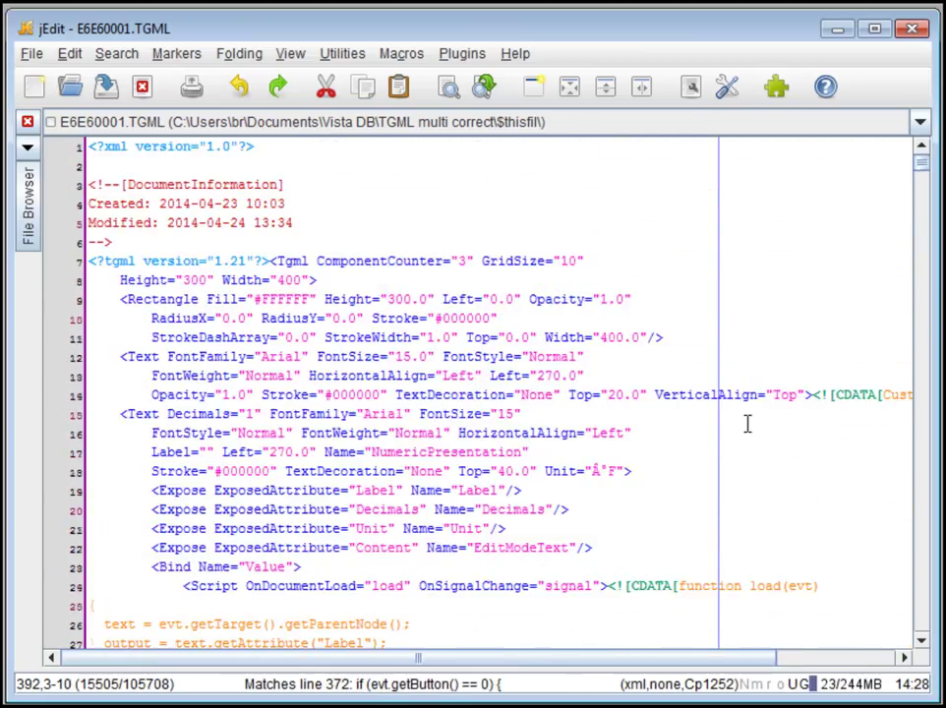
{"action": "left_click", "coordinate": [99, 53]}
{"action": "left_click", "coordinate": [120, 78]}
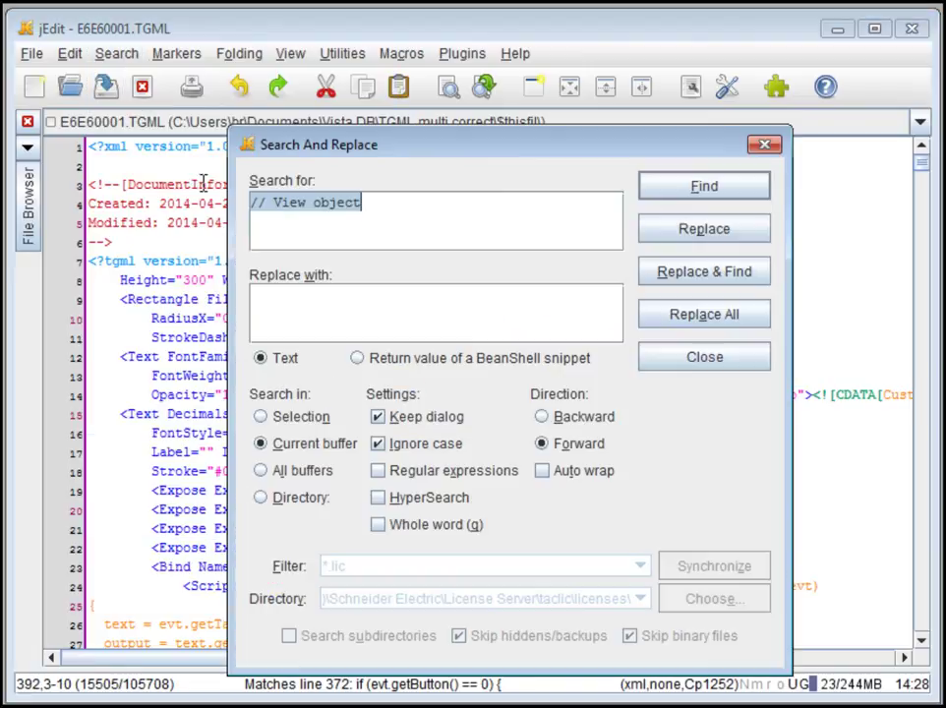
{"action": "type", "text": "Group"}
{"action": "left_click", "coordinate": [728, 189]}
{"action": "left_click", "coordinate": [699, 359]}
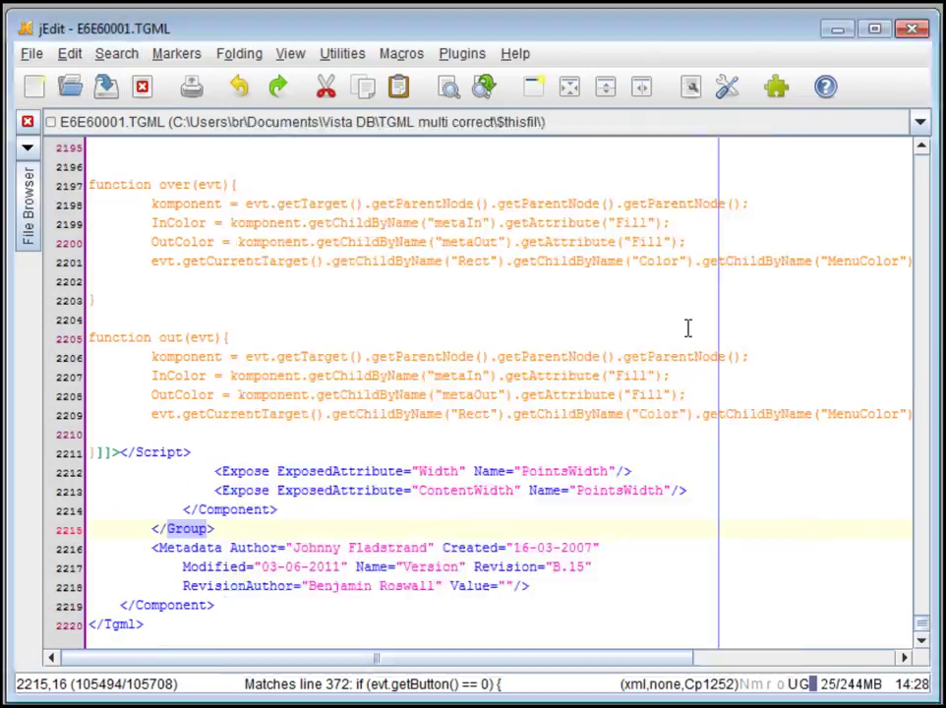
{"action": "left_click_drag", "start_coordinate": [218, 528], "coordinate": [88, 530]}
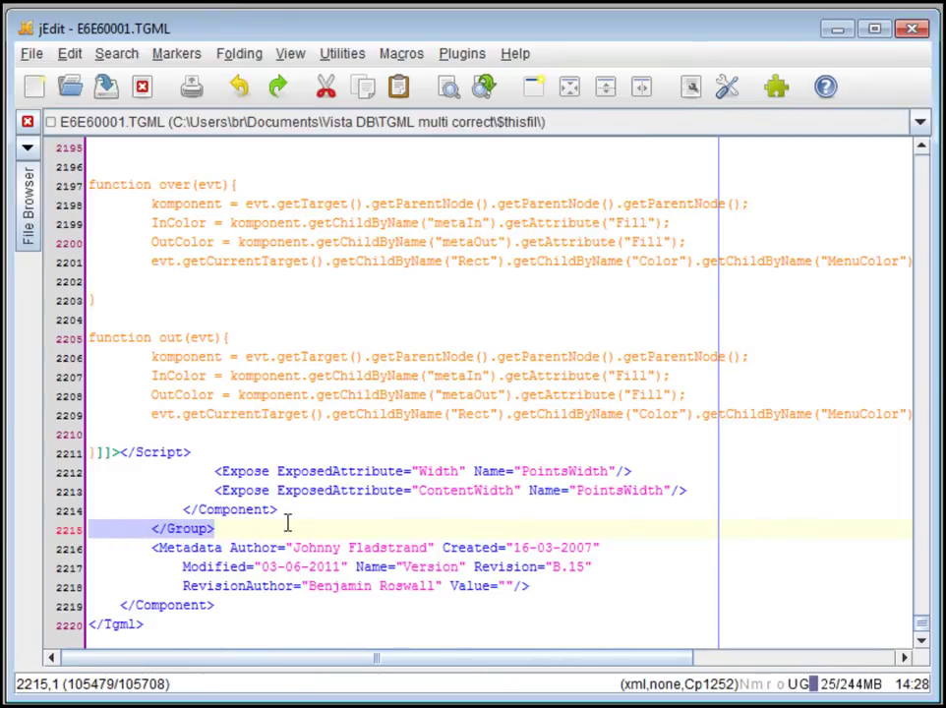
Wrap the search to the top and select the Group tags on lines 75, 76 and 81.
{"action": "left_click", "coordinate": [197, 241]}
{"action": "key", "text": "ctrl+g"}
{"action": "key", "text": "ctrl+g"}
{"action": "left_click", "coordinate": [442, 393]}
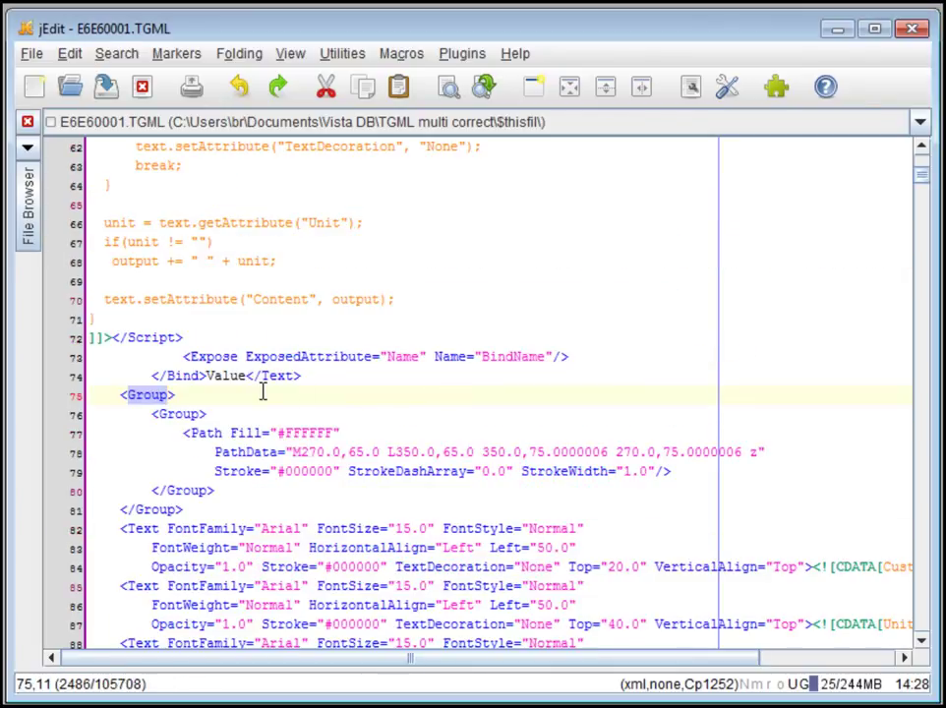
{"action": "left_click", "coordinate": [184, 396]}
{"action": "left_click_drag", "start_coordinate": [197, 395], "coordinate": [30, 405]}
{"action": "left_click_drag", "start_coordinate": [243, 410], "coordinate": [20, 425]}
{"action": "left_click", "coordinate": [221, 414]}
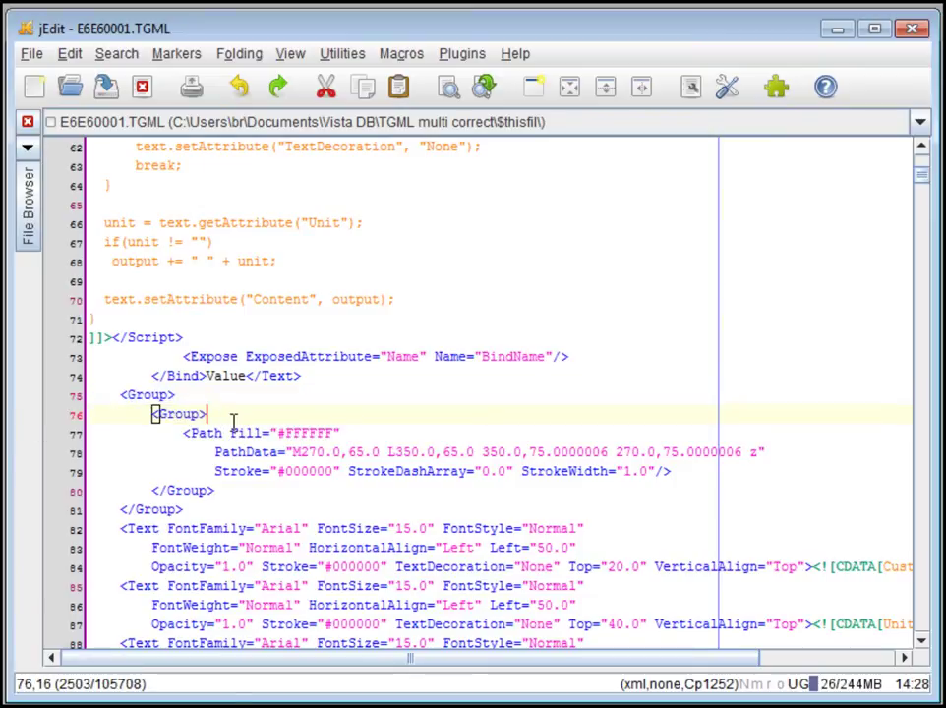
{"action": "left_click_drag", "start_coordinate": [184, 511], "coordinate": [124, 508]}
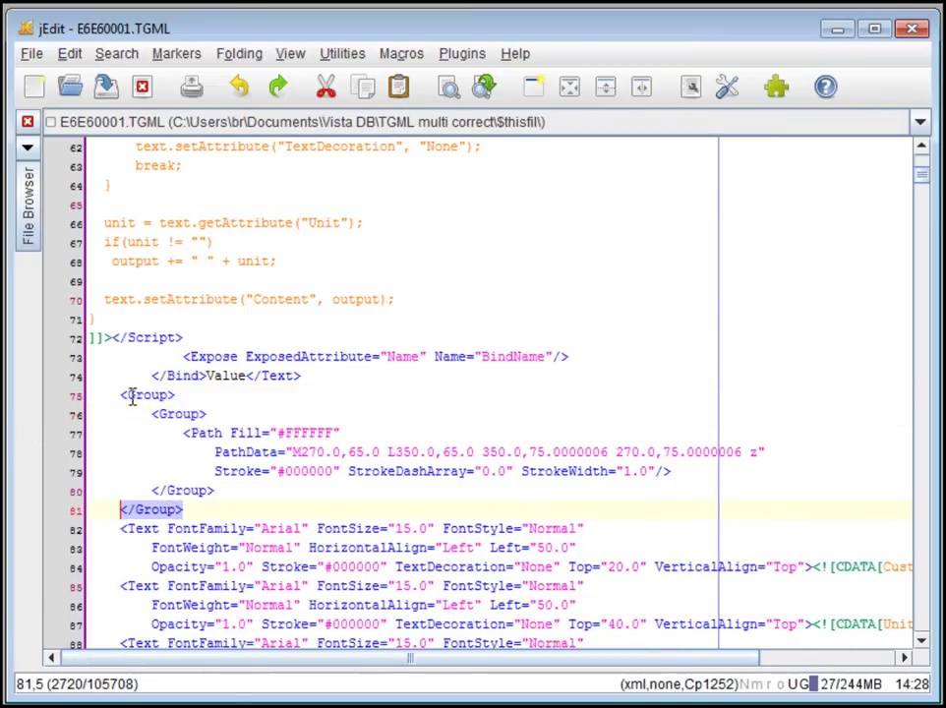
{"action": "left_click_drag", "start_coordinate": [121, 395], "coordinate": [176, 395]}
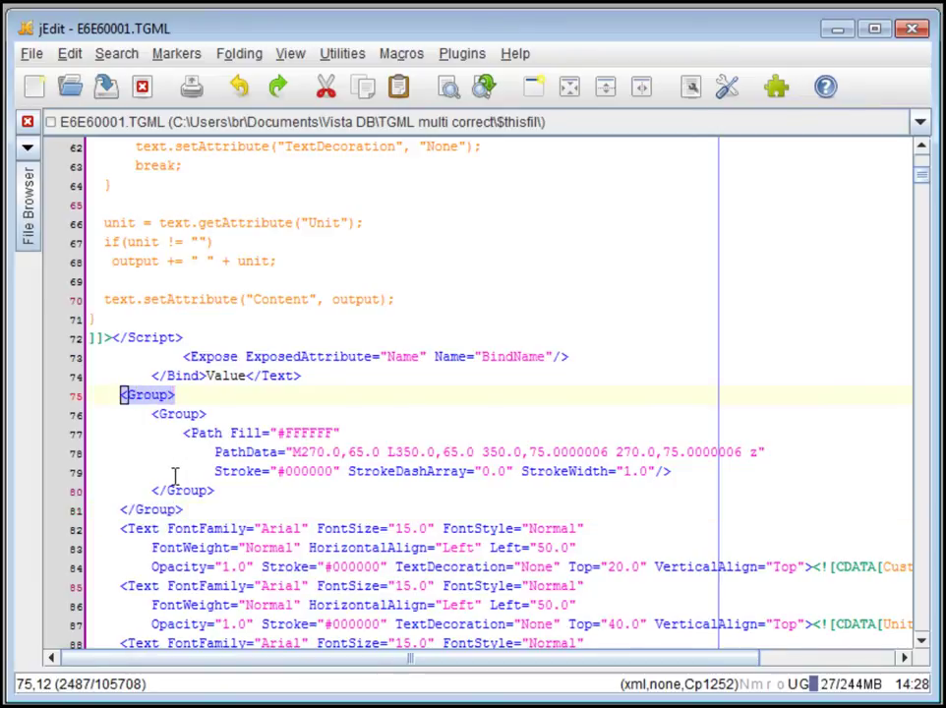
Add a Stroke attribute to the outer Group in the object tree.
{"action": "key", "text": "alt+Tab"}
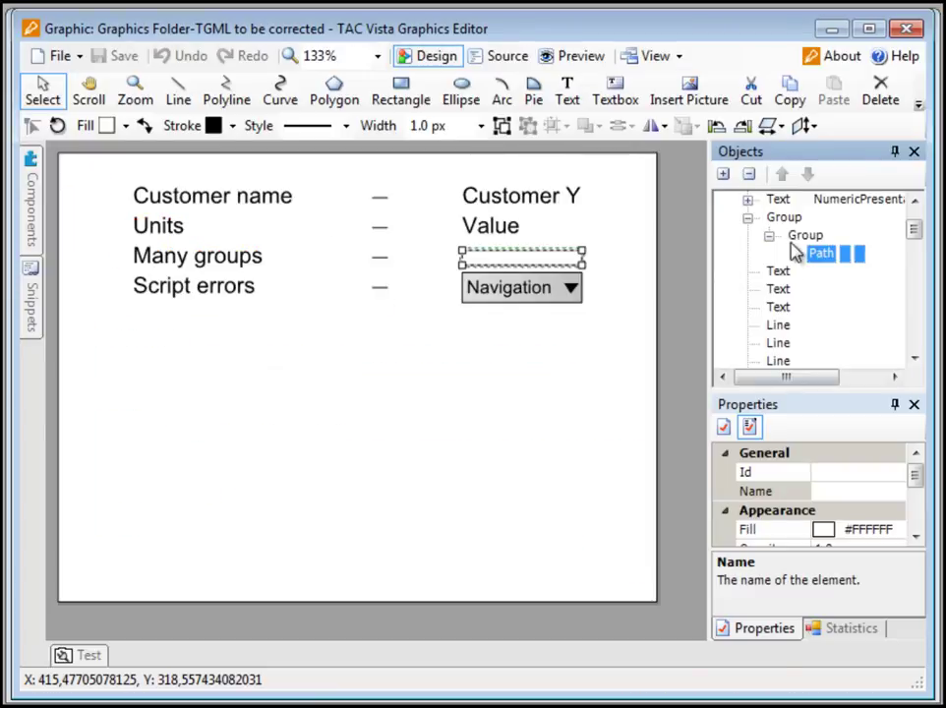
{"action": "left_click", "coordinate": [792, 219]}
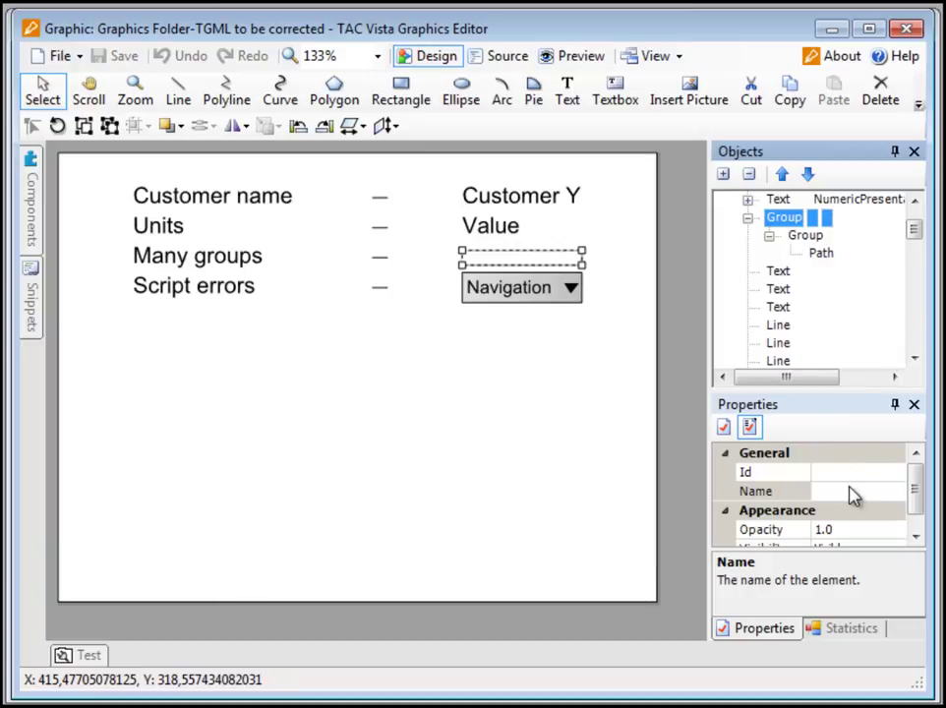
{"action": "left_click_drag", "start_coordinate": [856, 394], "coordinate": [858, 332]}
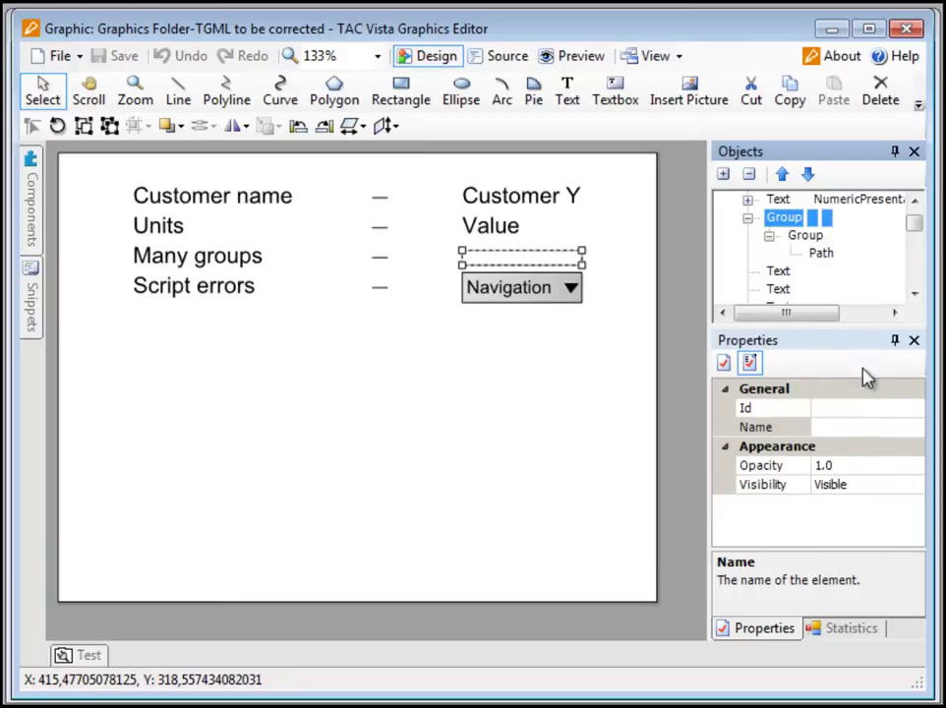
{"action": "right_click", "coordinate": [822, 529]}
{"action": "left_click", "coordinate": [827, 531]}
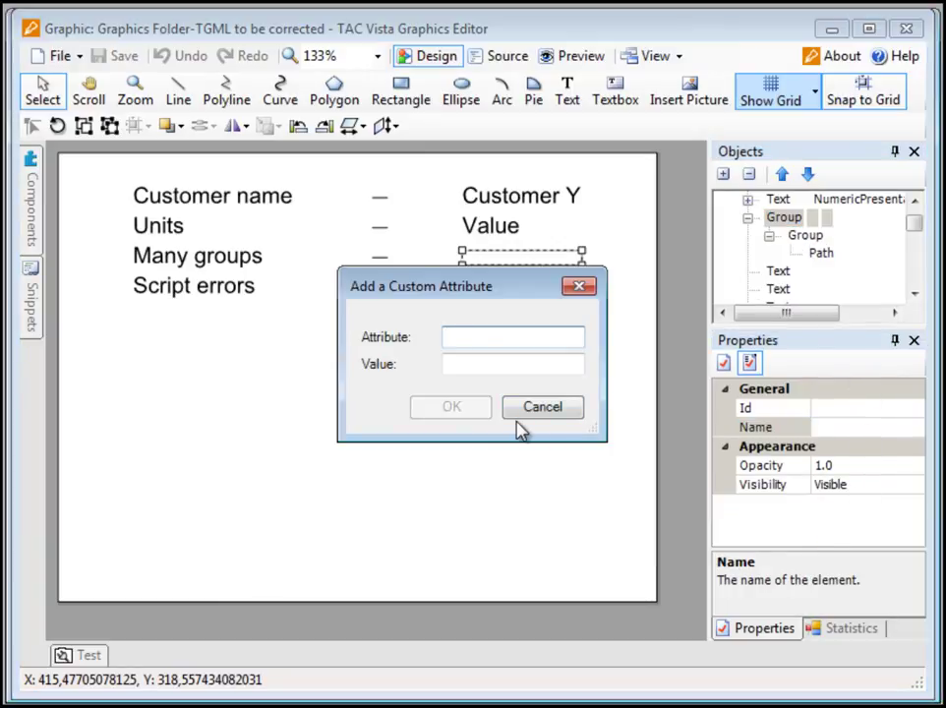
{"action": "type", "text": "Stroke"}
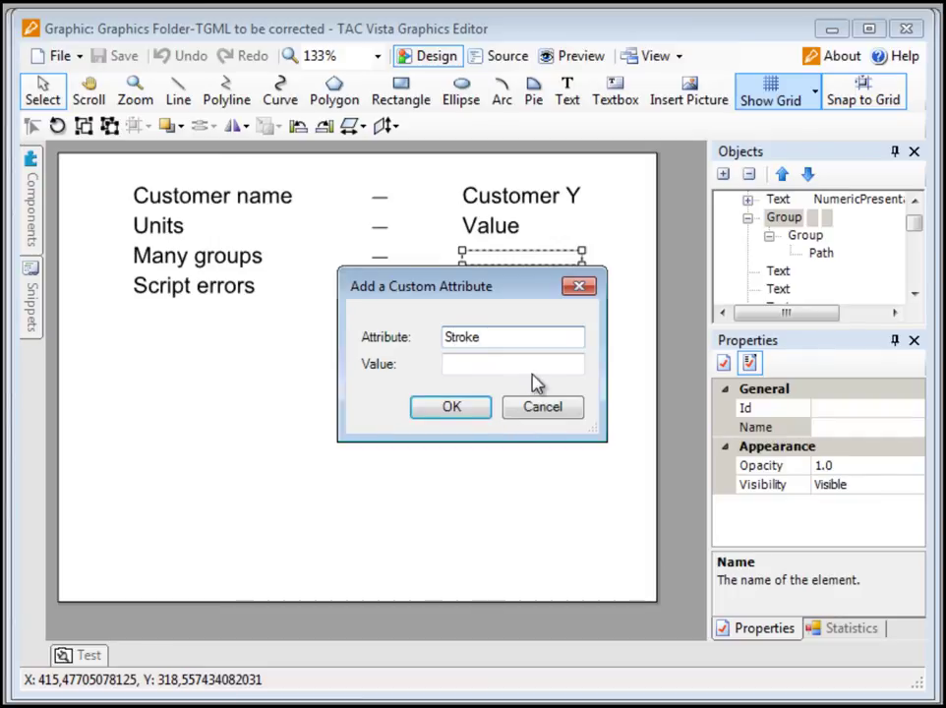
{"action": "left_click", "coordinate": [455, 408]}
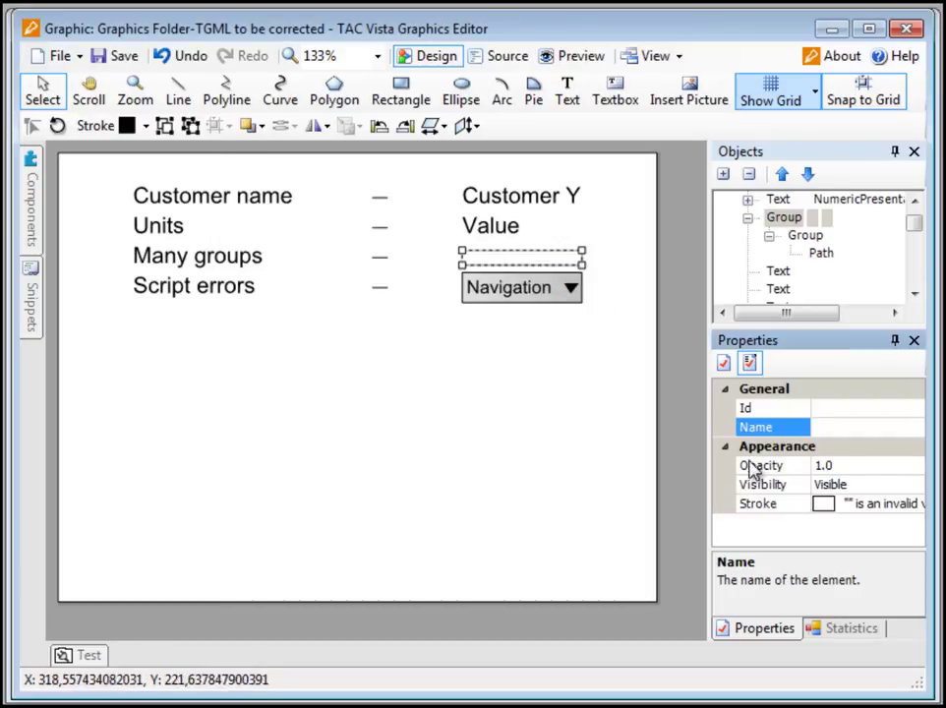
Set the Stroke colour to light yellow #FFFFC0 and save the graphic.
{"action": "left_click", "coordinate": [884, 508]}
{"action": "left_click", "coordinate": [915, 503]}
{"action": "left_click", "coordinate": [799, 597]}
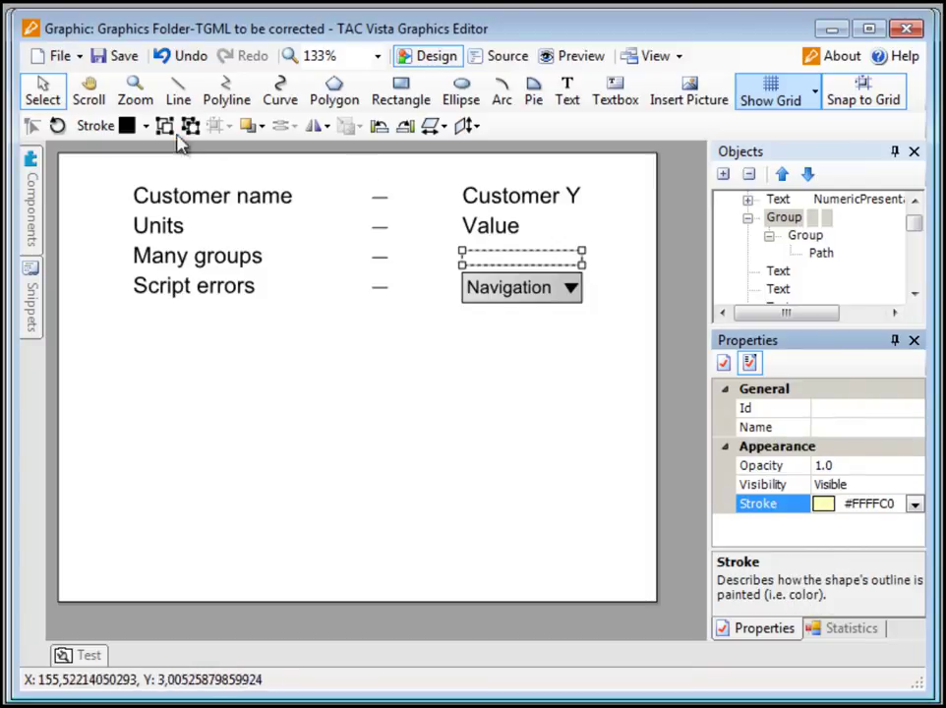
{"action": "left_click", "coordinate": [120, 61]}
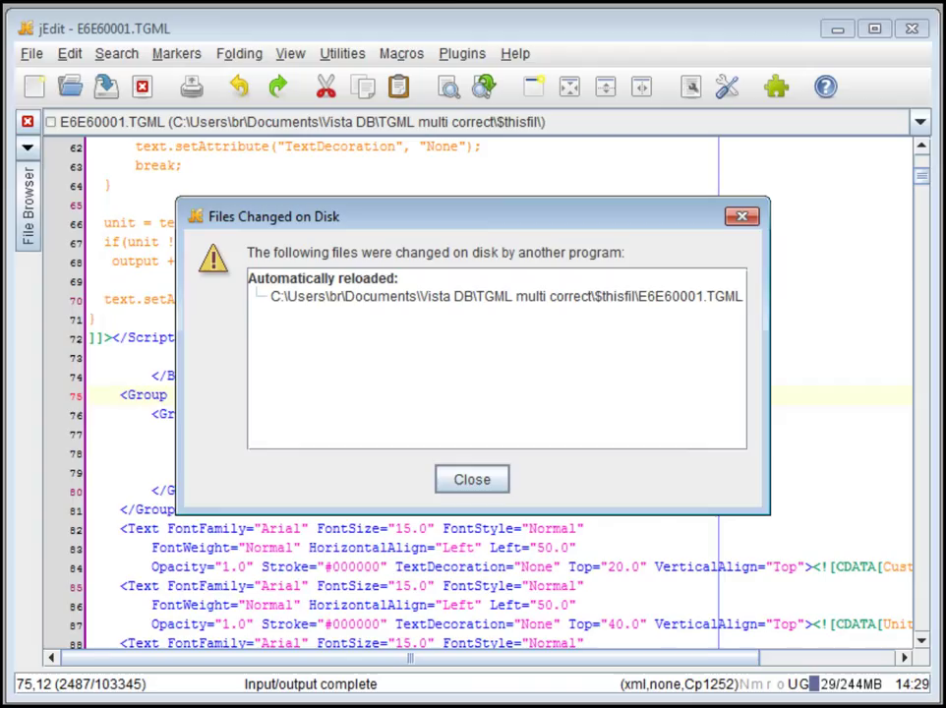
Dismiss jEdit's reload notice and inspect the nested <Group> tags on lines 75–80 of E6E60001.TGML.
{"action": "key", "text": "alt+Tab"}
{"action": "left_click", "coordinate": [475, 482]}
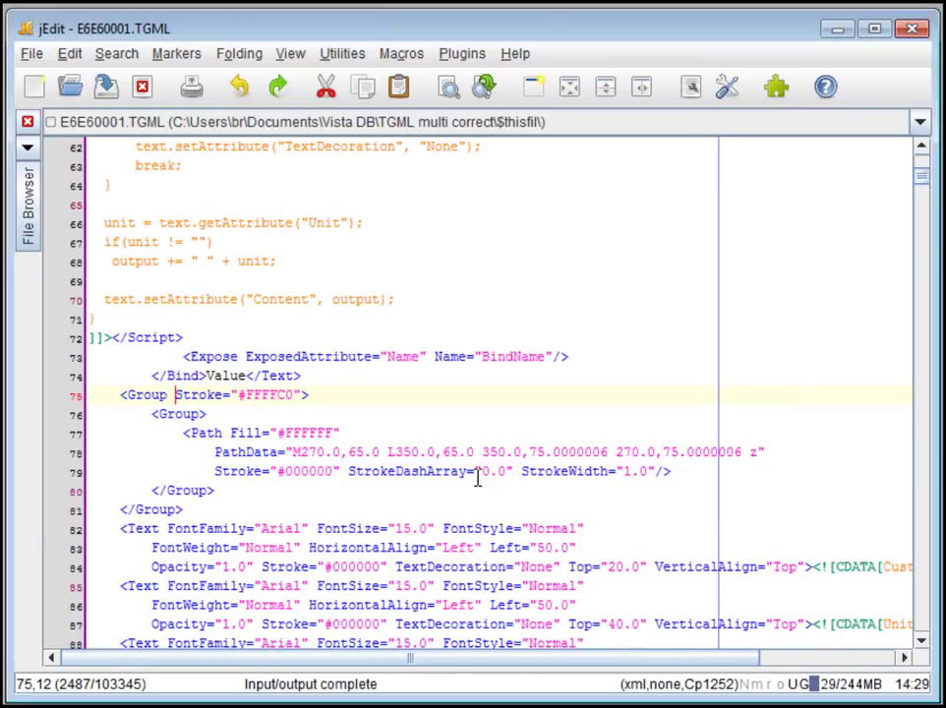
{"action": "left_click_drag", "start_coordinate": [305, 395], "coordinate": [91, 395]}
{"action": "left_click", "coordinate": [302, 415]}
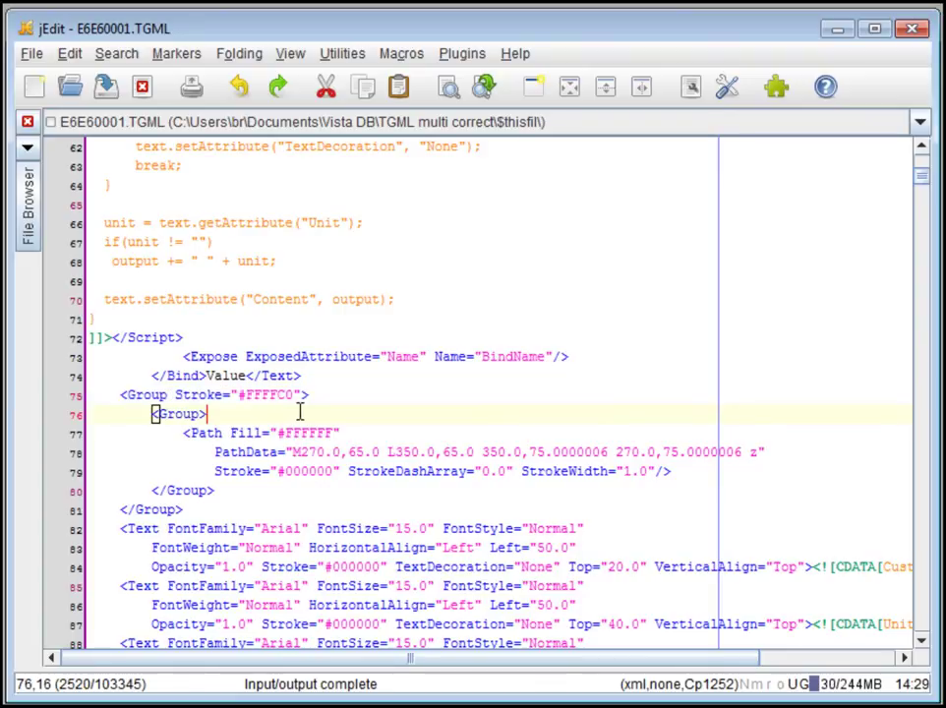
{"action": "left_click", "coordinate": [269, 492]}
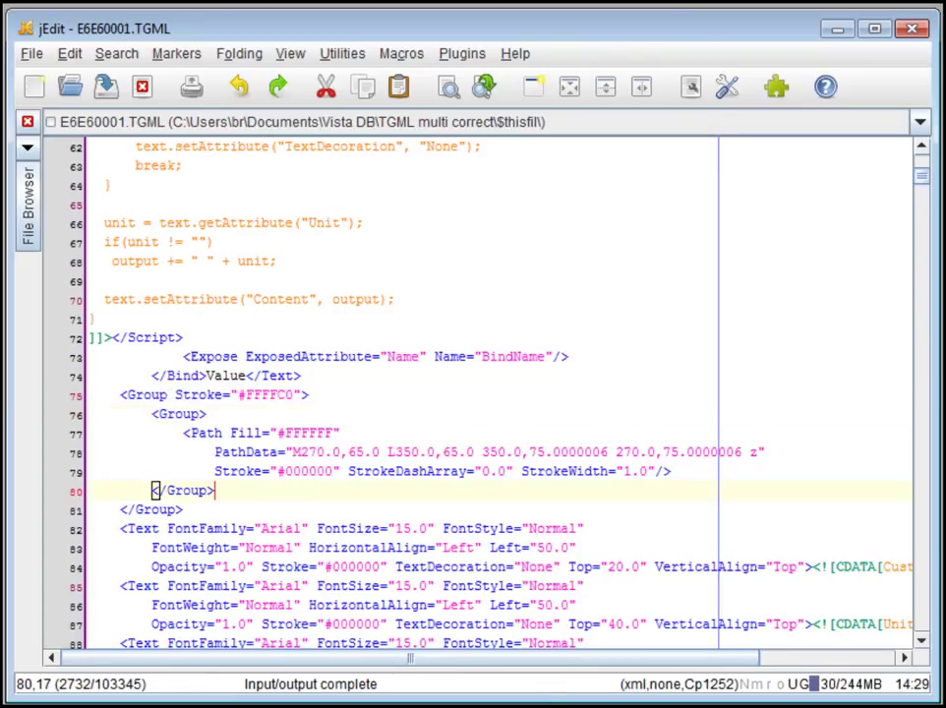
{"action": "key", "text": "alt+Tab"}
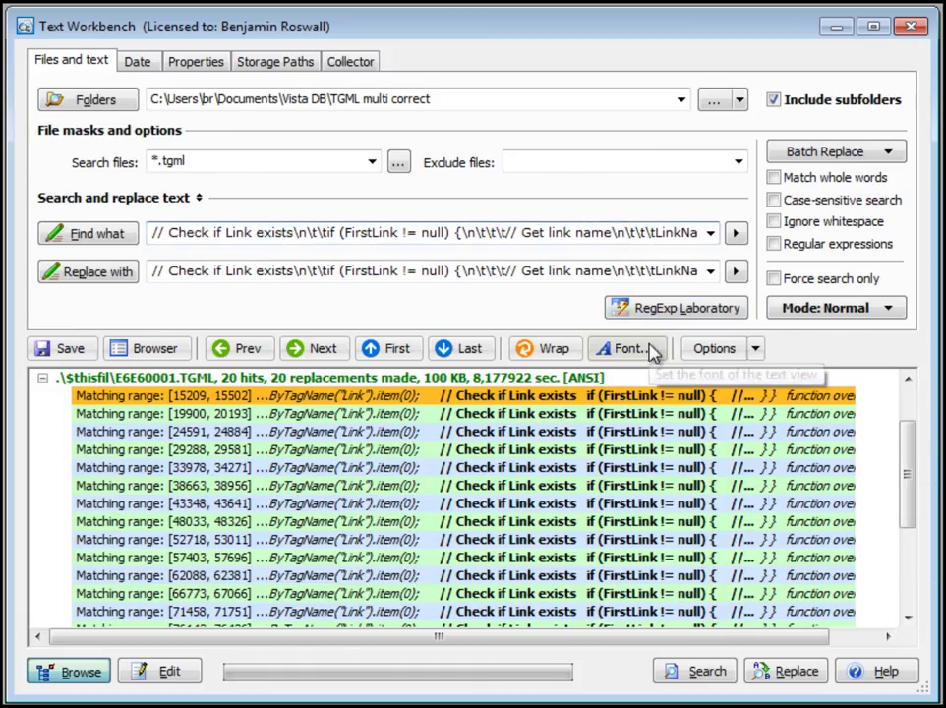
Clear the old Find what and Replace with text and enable Regular expressions.
{"action": "key", "text": "ctrl+a"}
{"action": "key", "text": "Delete"}
{"action": "left_click", "coordinate": [612, 271]}
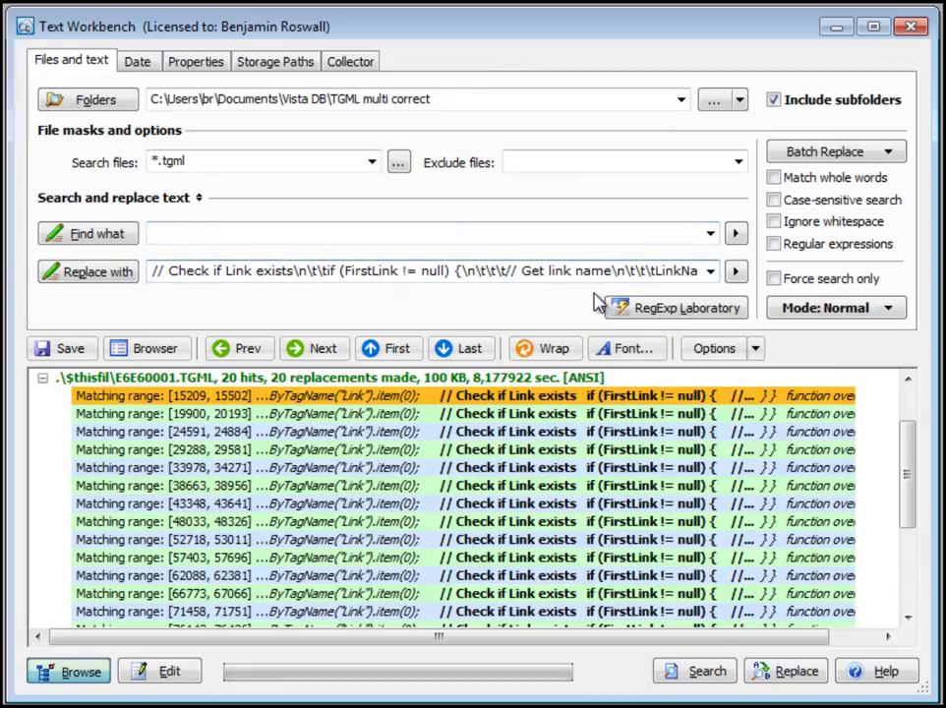
{"action": "key", "text": "ctrl+a"}
{"action": "key", "text": "Delete"}
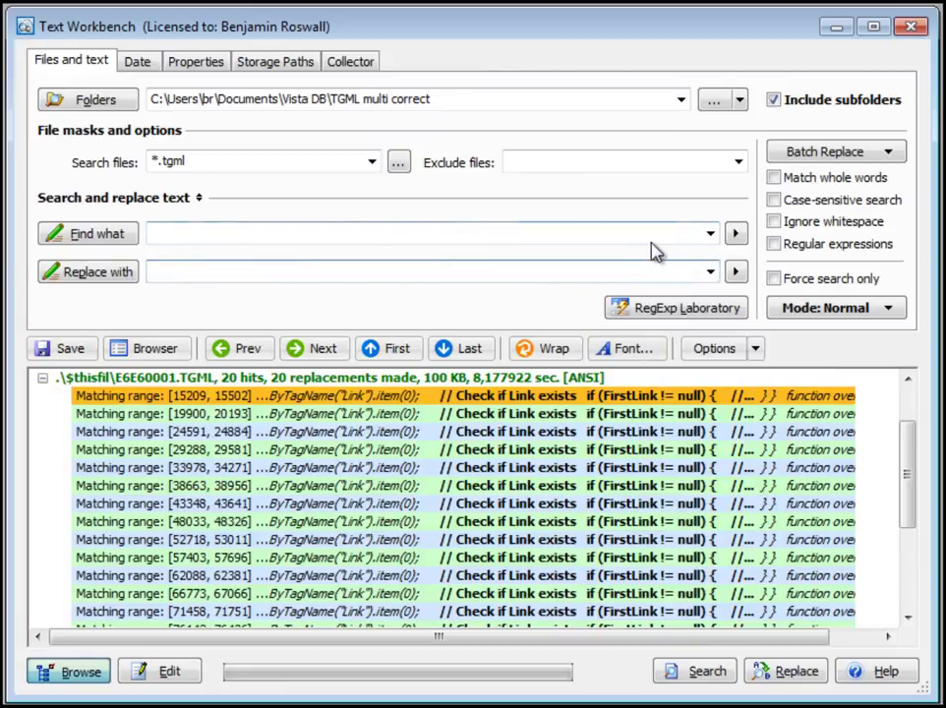
{"action": "left_click", "coordinate": [775, 246]}
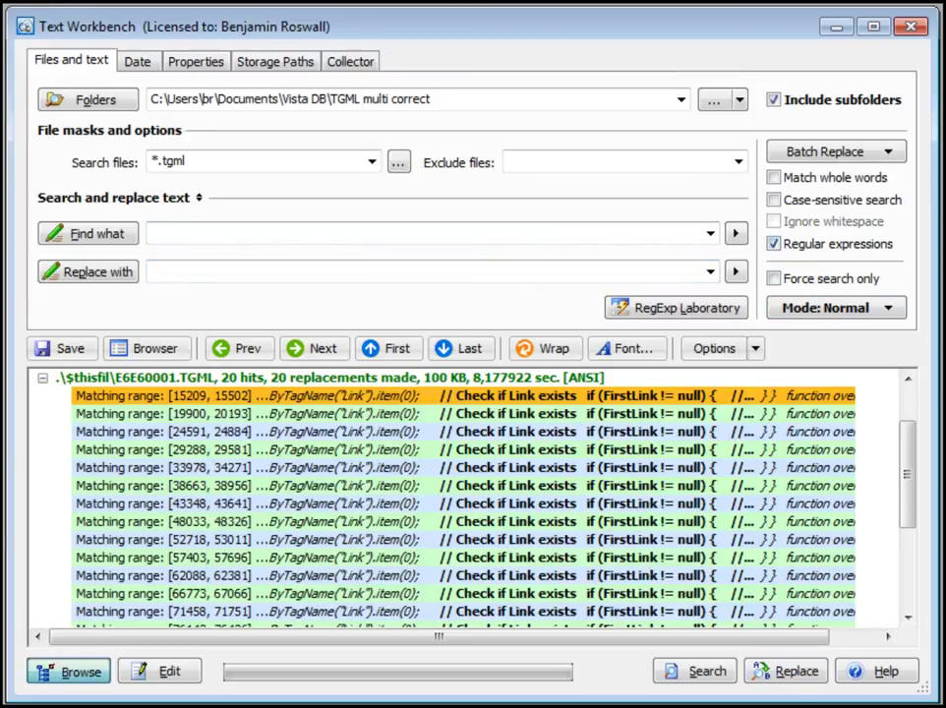
Paste the regex \c..<group>.@{\r\n}|{{\r}|{\n}} into Find what, leaving Replace with empty.
{"action": "left_click", "coordinate": [709, 316]}
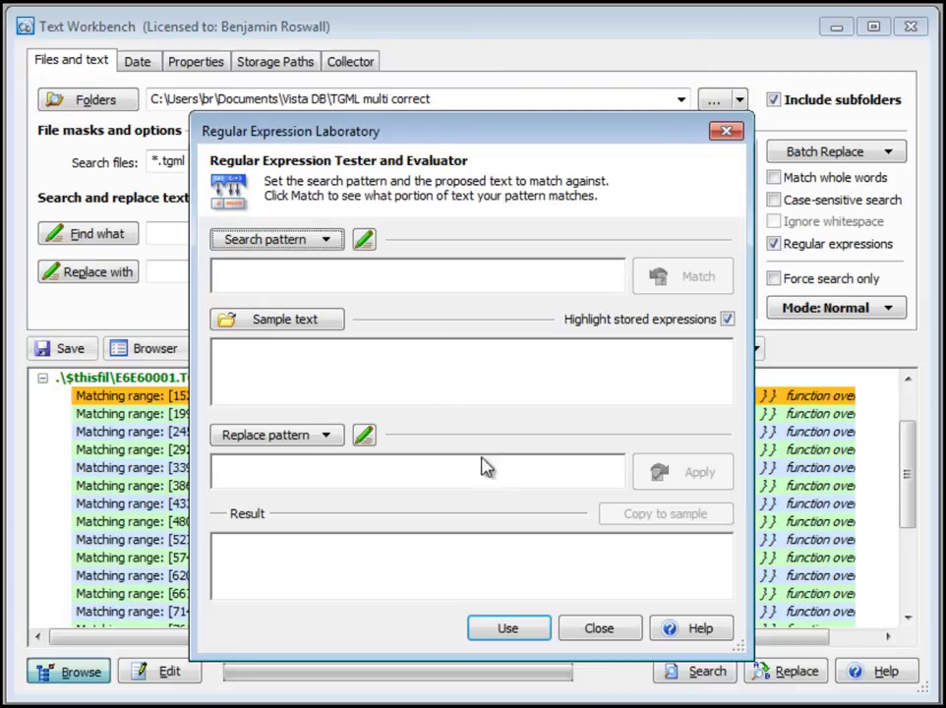
{"action": "left_click", "coordinate": [591, 630]}
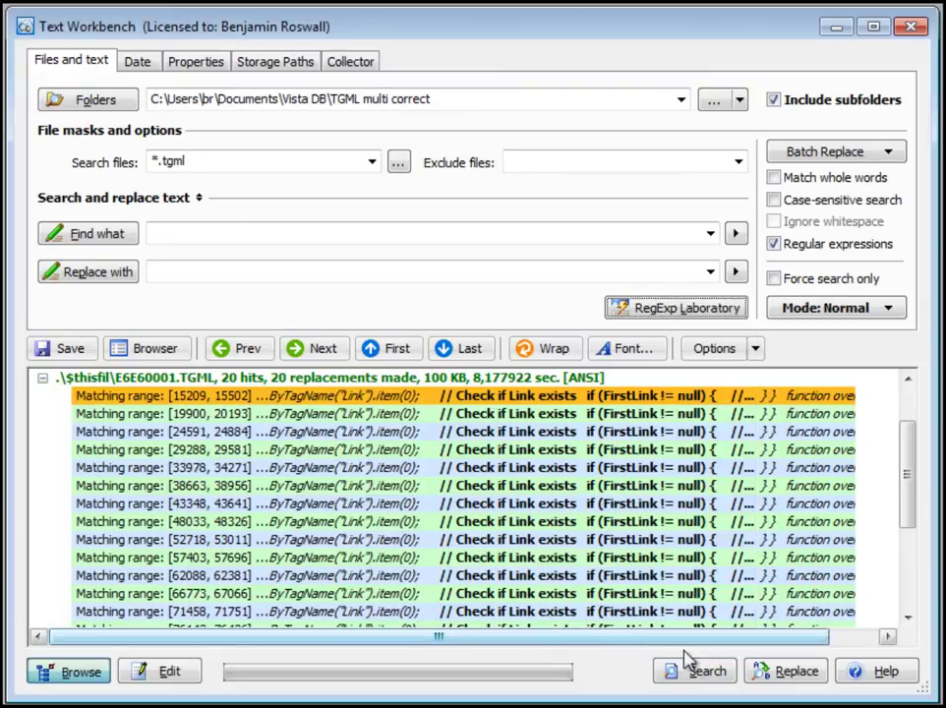
{"action": "right_click", "coordinate": [366, 237]}
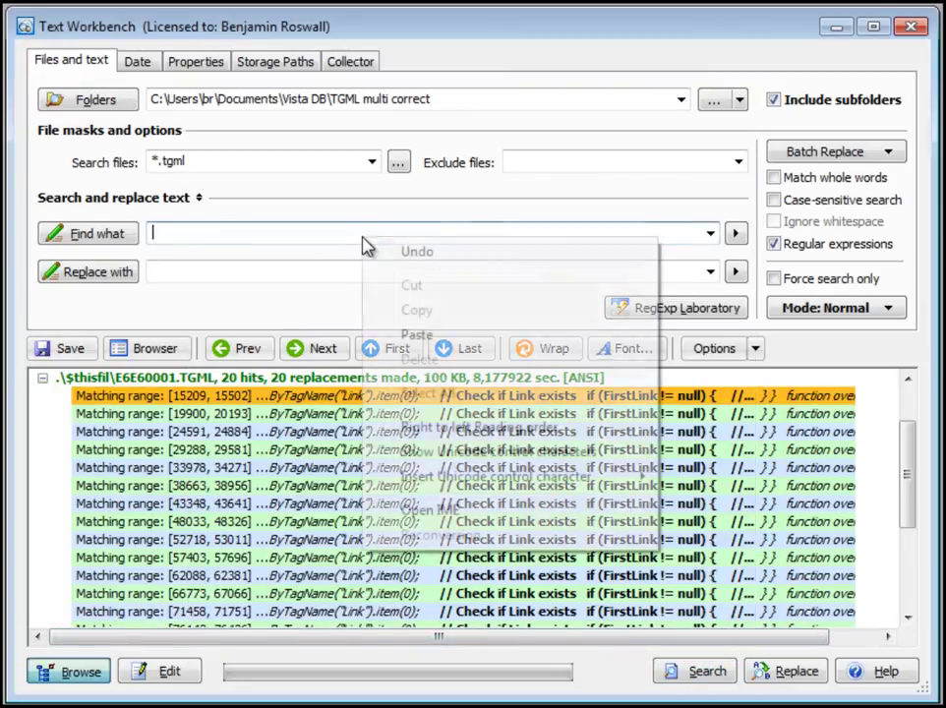
{"action": "left_click", "coordinate": [412, 332]}
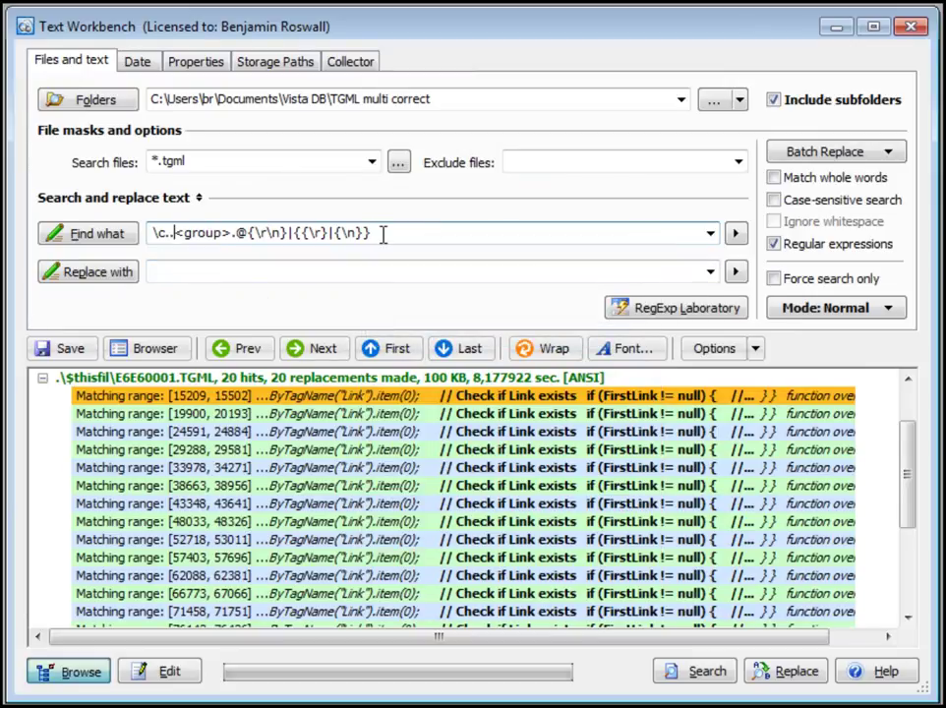
{"action": "left_click", "coordinate": [275, 273]}
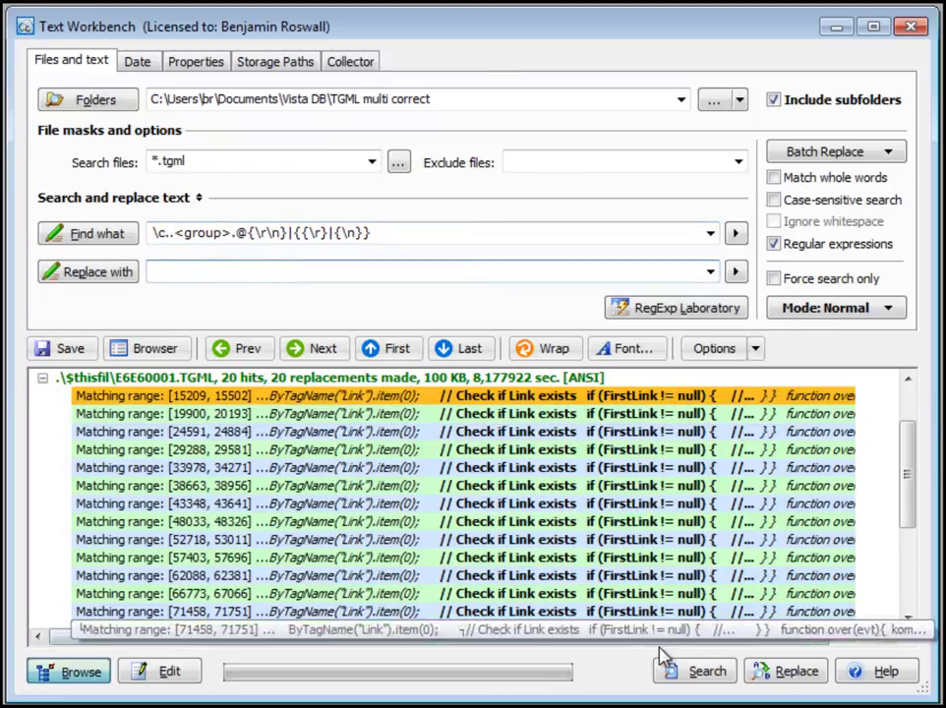
Search the TGML files and replace the four Group tags wrapping the path (changes 1–4).
{"action": "left_click", "coordinate": [716, 672]}
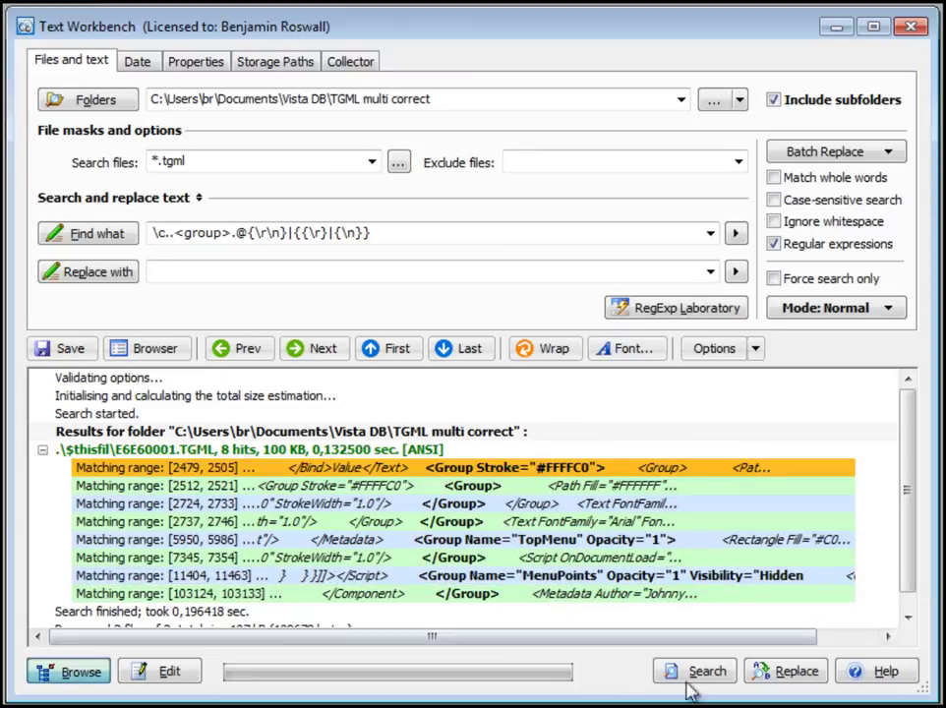
{"action": "left_click", "coordinate": [774, 679]}
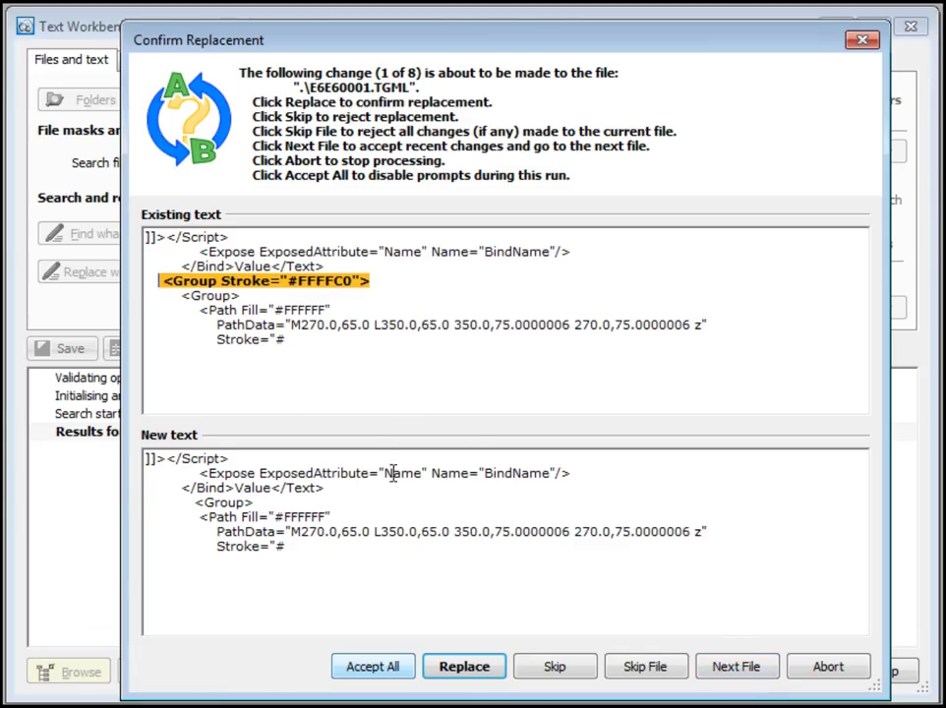
{"action": "left_click", "coordinate": [467, 668]}
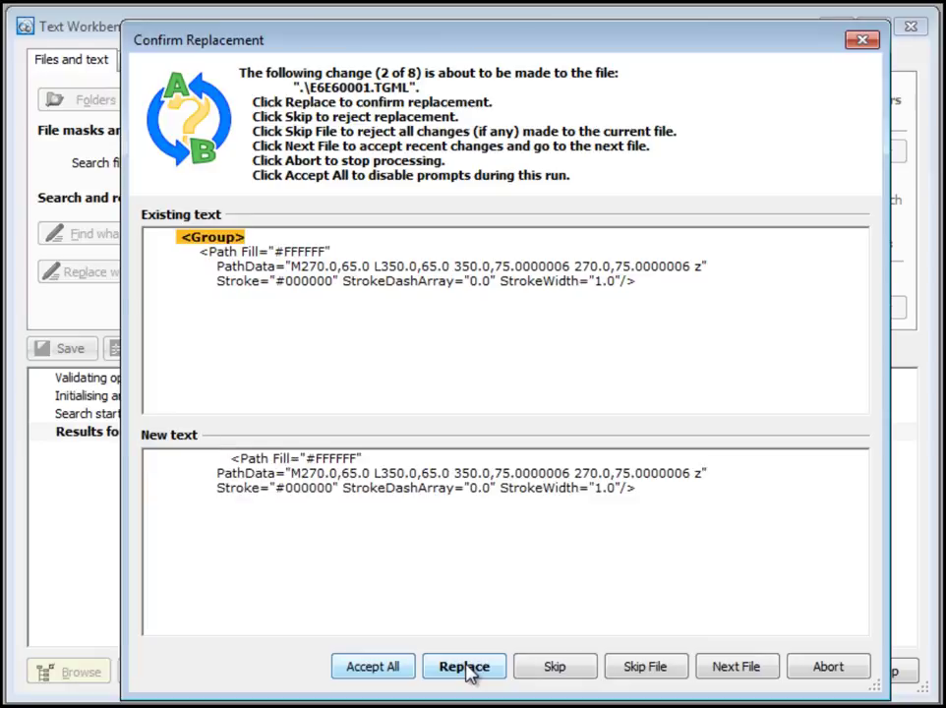
{"action": "left_click", "coordinate": [467, 668]}
{"action": "left_click", "coordinate": [466, 668]}
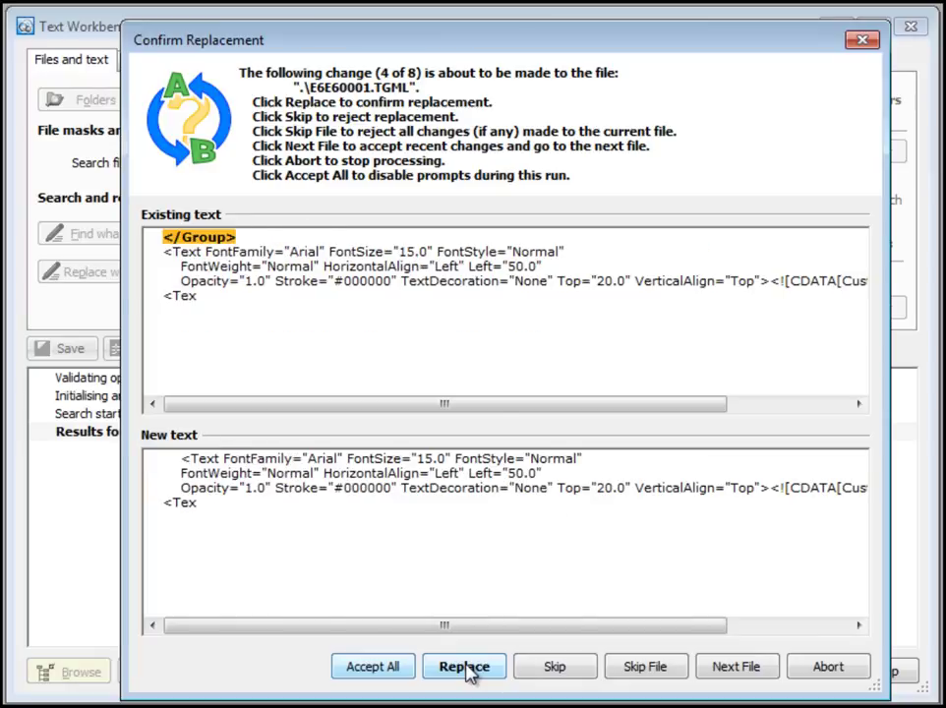
{"action": "left_click", "coordinate": [466, 668]}
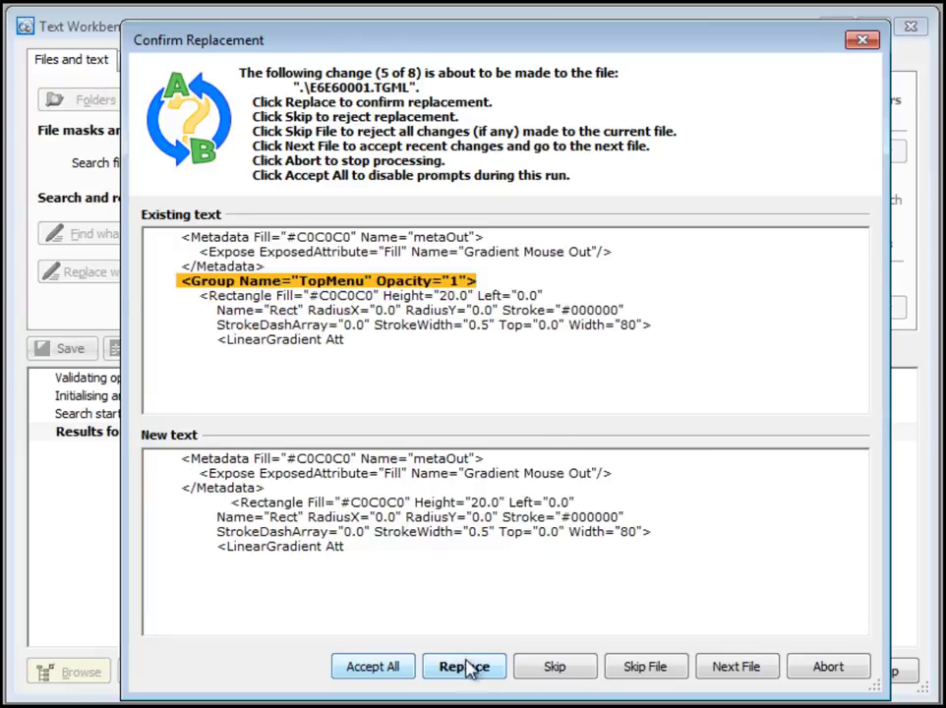
Skip the TopMenu and MenuPoints Group matches (5–8) and dismiss jEdit's reload notice.
{"action": "left_click", "coordinate": [556, 670]}
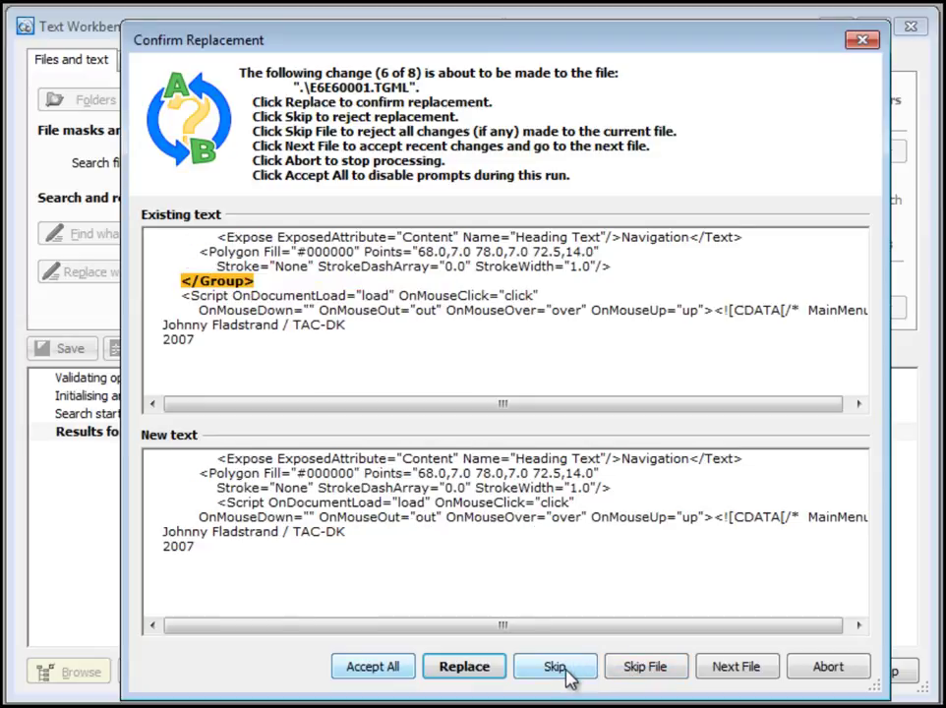
{"action": "left_click", "coordinate": [556, 670]}
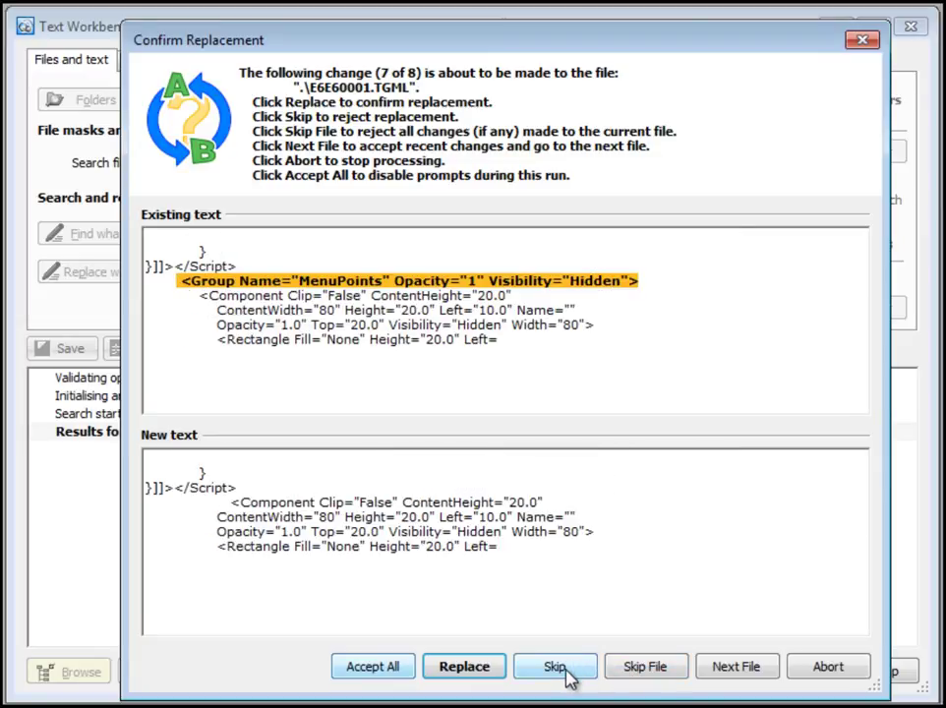
{"action": "left_click", "coordinate": [557, 670]}
{"action": "left_click", "coordinate": [556, 670]}
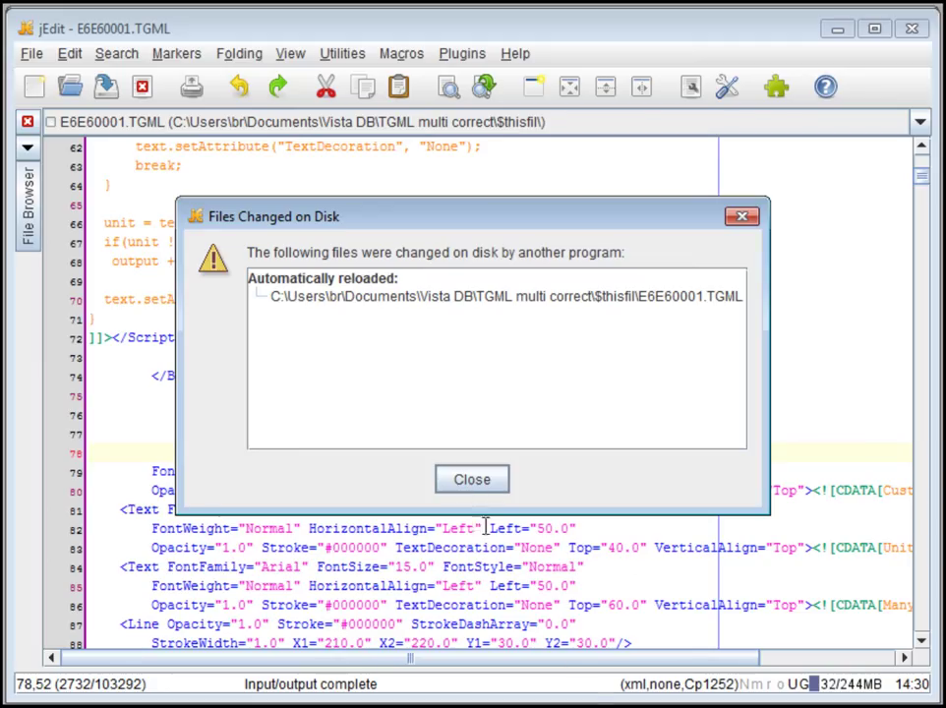
{"action": "left_click", "coordinate": [473, 479]}
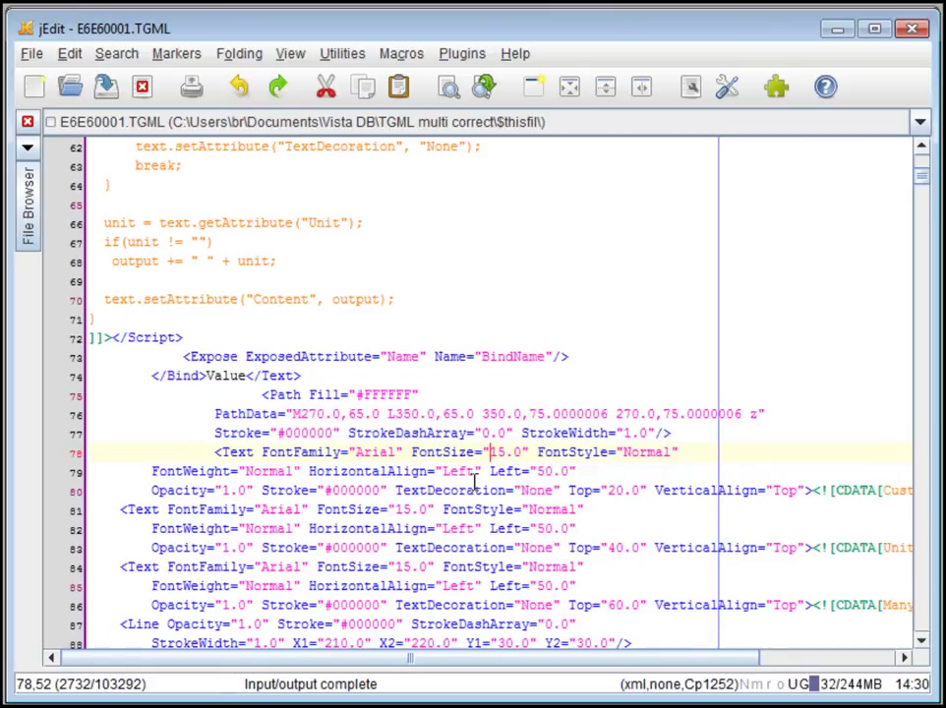
{"action": "key", "text": "alt+Tab"}
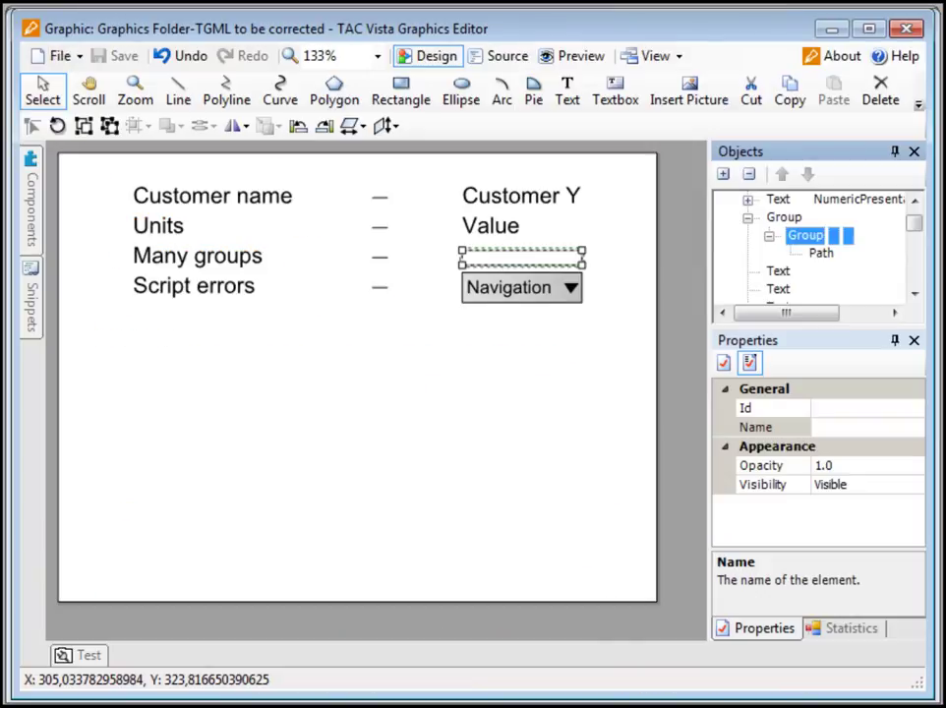
Reload the graphic, collapse the Components and Test panels, and select the ungrouped path.
{"action": "left_click", "coordinate": [905, 29]}
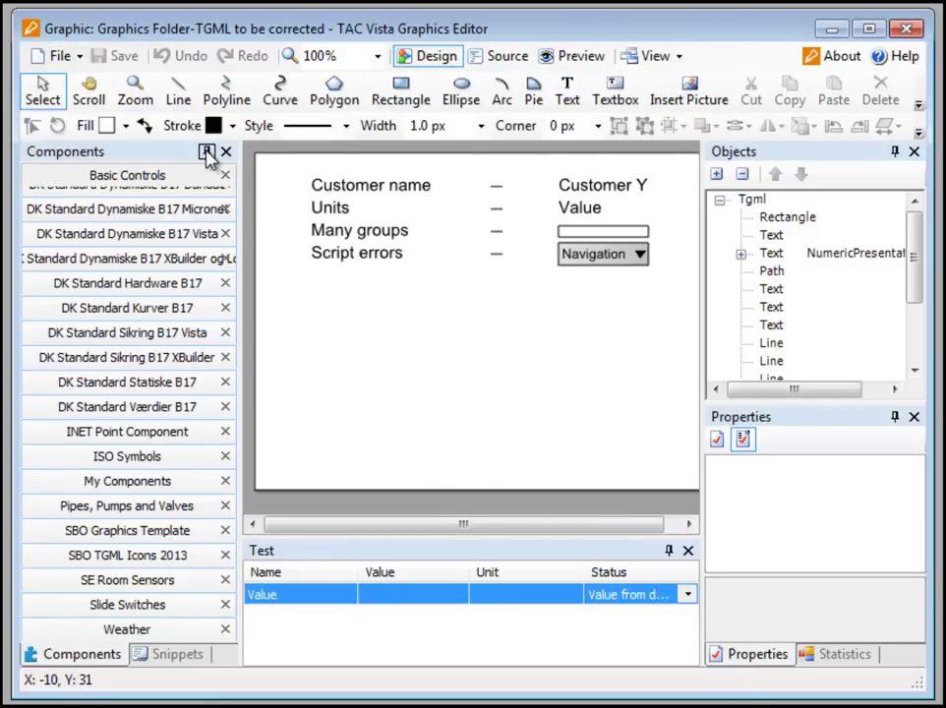
{"action": "left_click", "coordinate": [208, 154]}
{"action": "left_click", "coordinate": [676, 551]}
{"action": "left_click", "coordinate": [425, 234]}
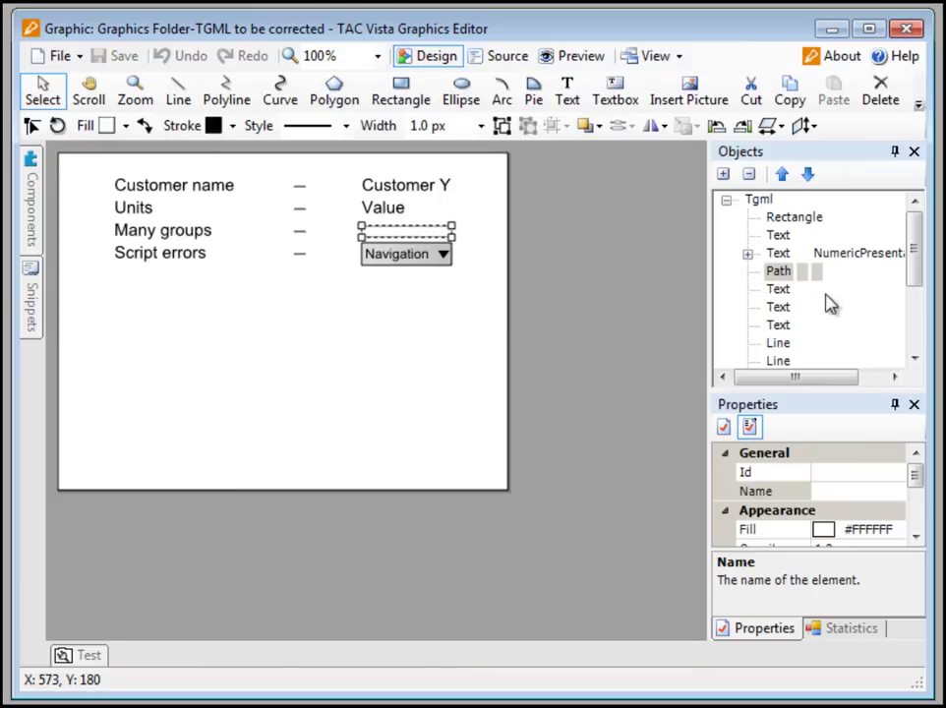